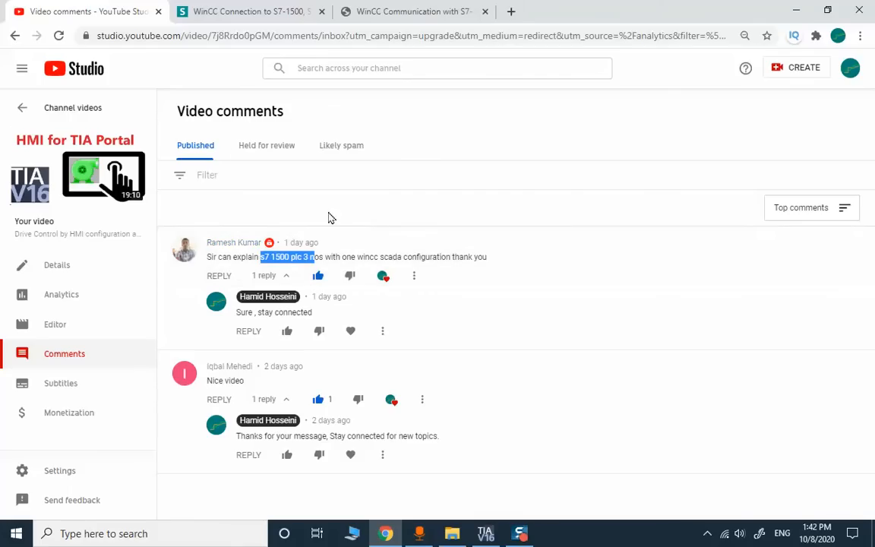
- Switch to the Siemens support article 'WinCC Connection to S7-1500, S71200 and ET 200SP'
click(218, 13)
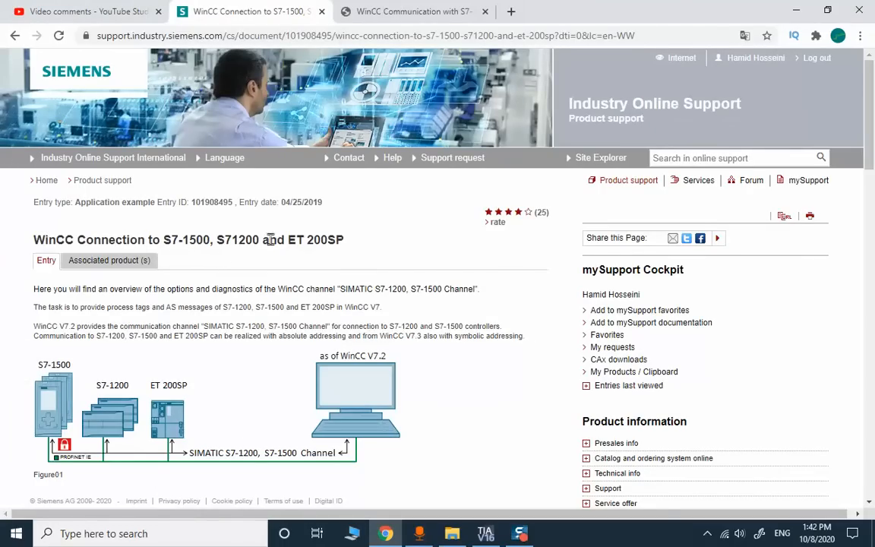
drag(265, 239, 205, 236)
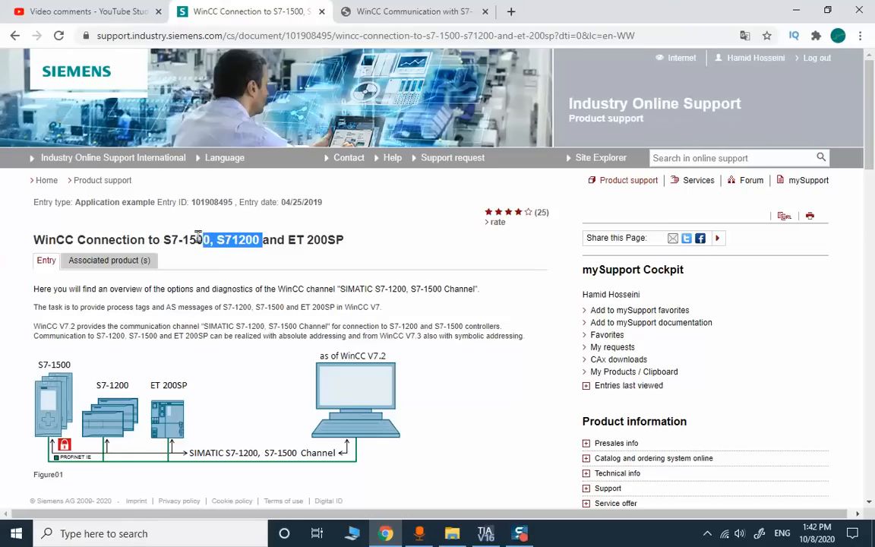
double_click(211, 202)
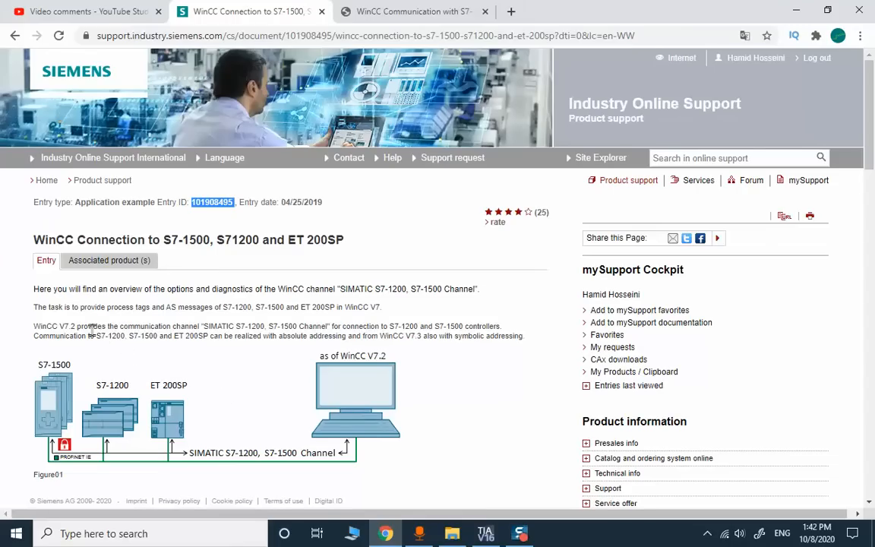
scroll(164, 341, down, 2)
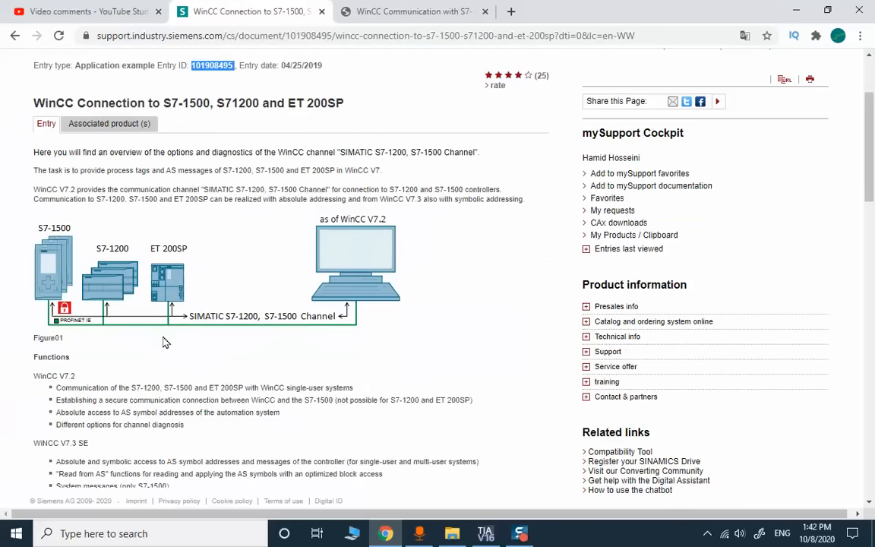
scroll(164, 341, down, 1)
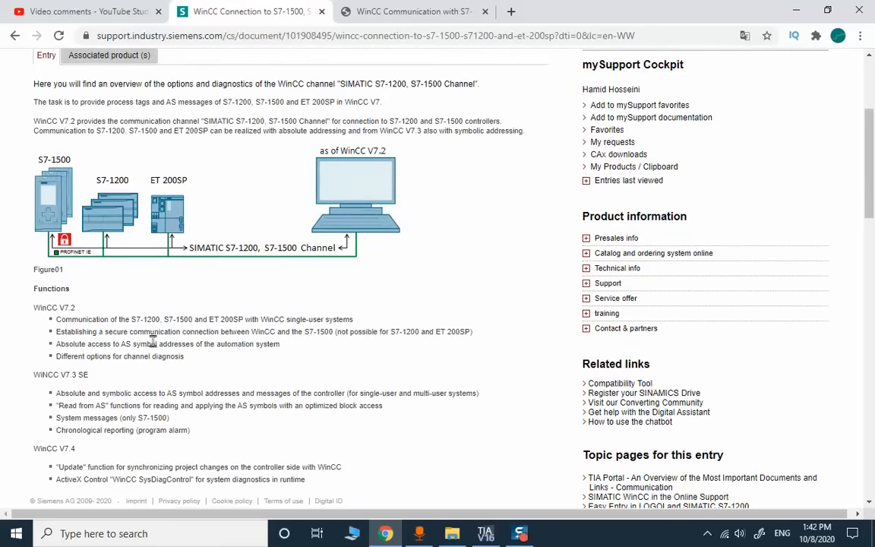
scroll(153, 341, down, 4)
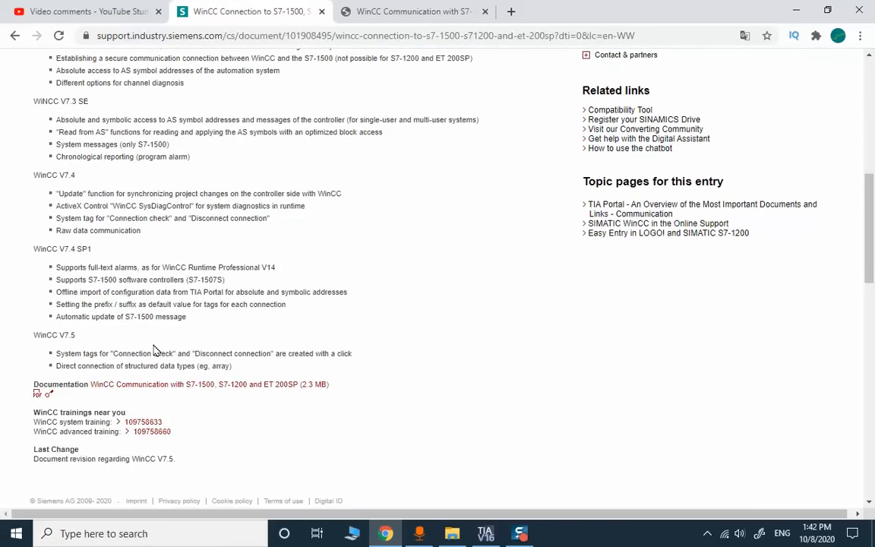
scroll(154, 350, up, 7)
scroll(84, 327, down, 8)
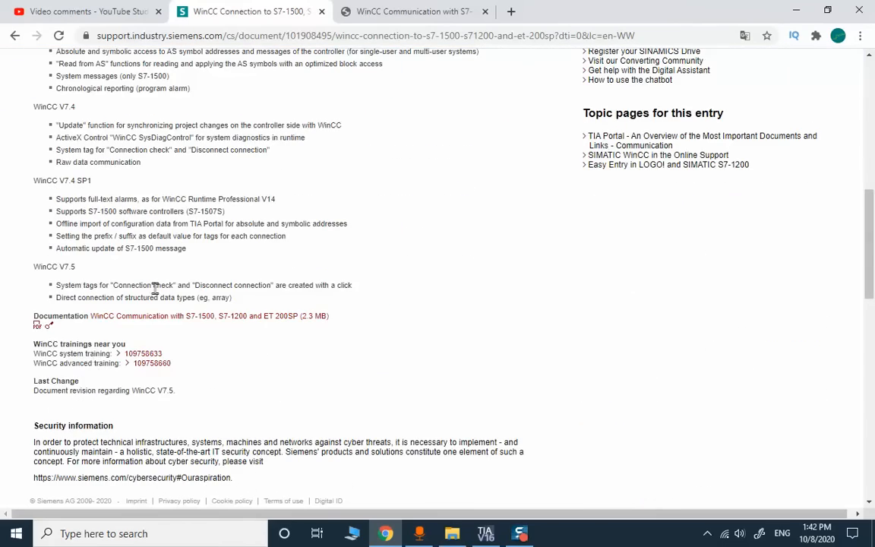
scroll(140, 260, up, 4)
- Open the WinCC communication PDF and scroll through it toward Table 3-3
click(359, 18)
scroll(627, 173, down, 10)
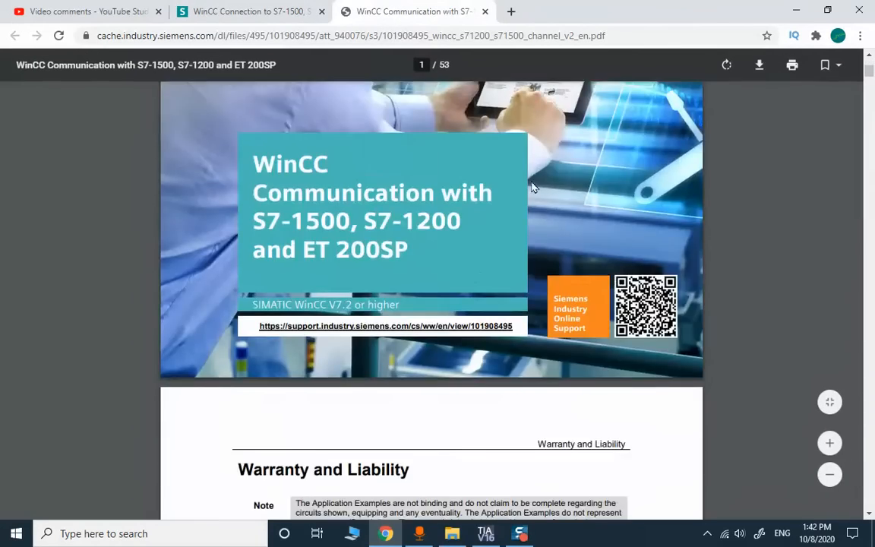
scroll(627, 174, down, 1)
scroll(627, 173, down, 5)
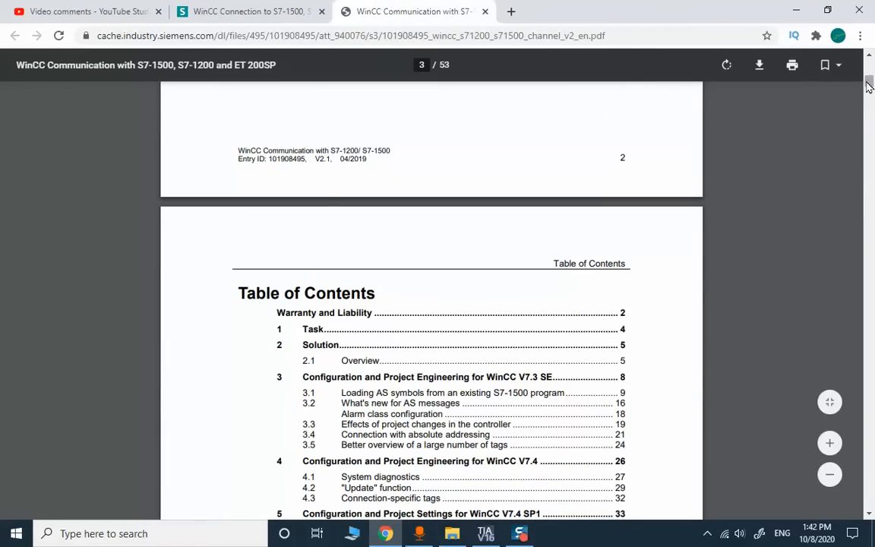
drag(867, 80, 861, 141)
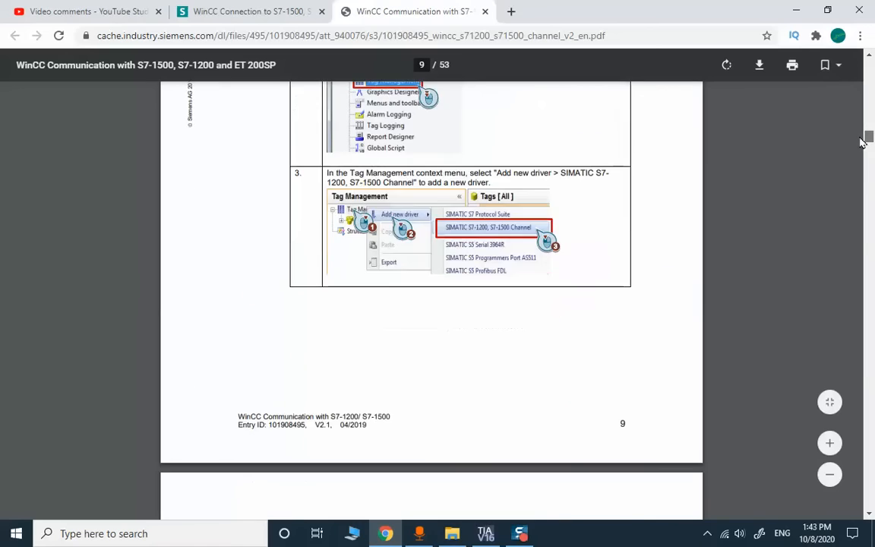
scroll(790, 148, up, 5)
scroll(793, 148, up, 5)
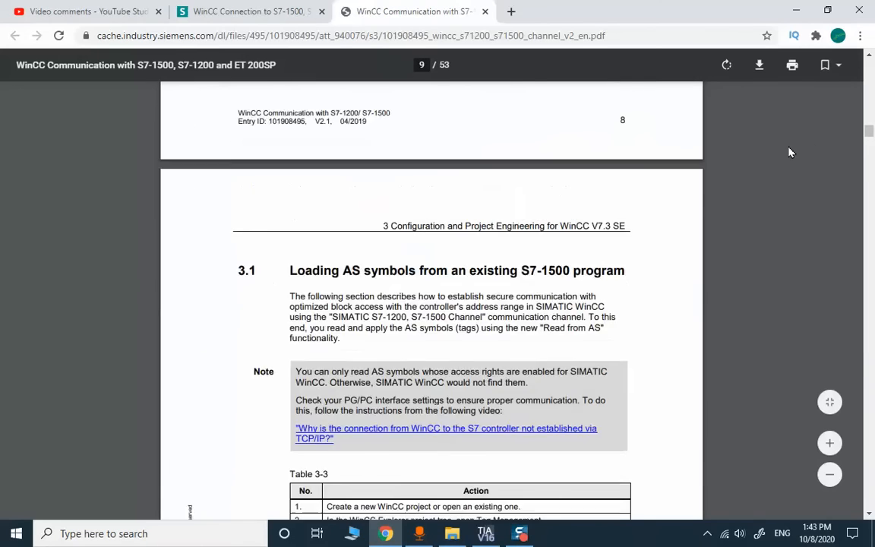
scroll(778, 152, up, 12)
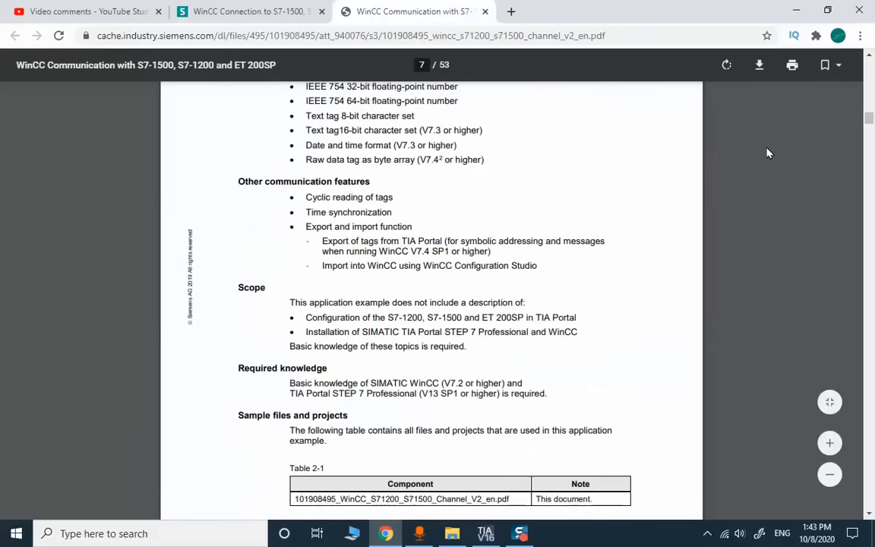
- Read the Table 3-3 configuration steps on pages 9–11, then return to TIA Portal
scroll(771, 153, down, 6)
scroll(766, 153, down, 10)
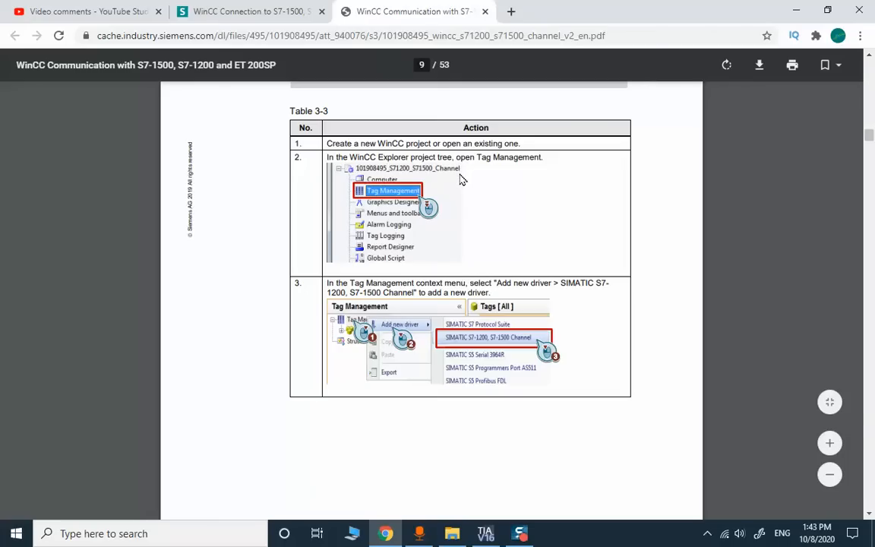
scroll(461, 186, down, 6)
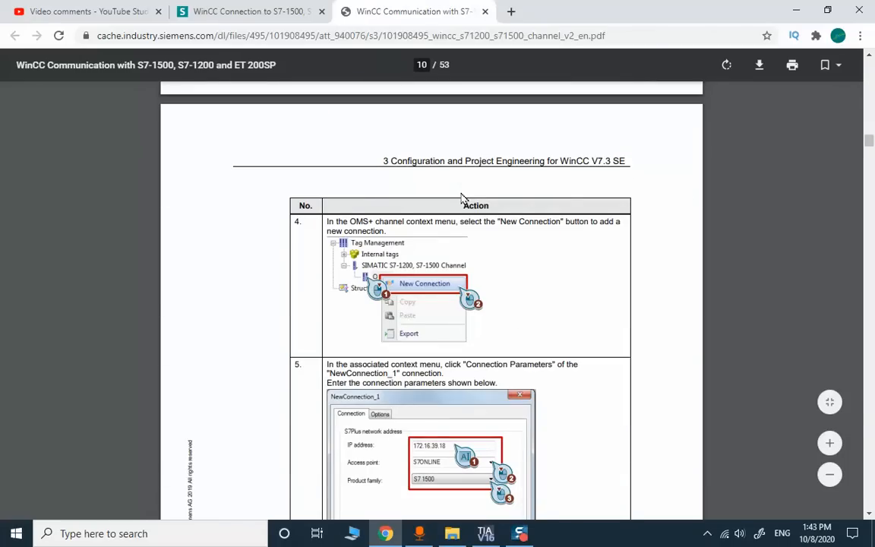
scroll(464, 196, down, 10)
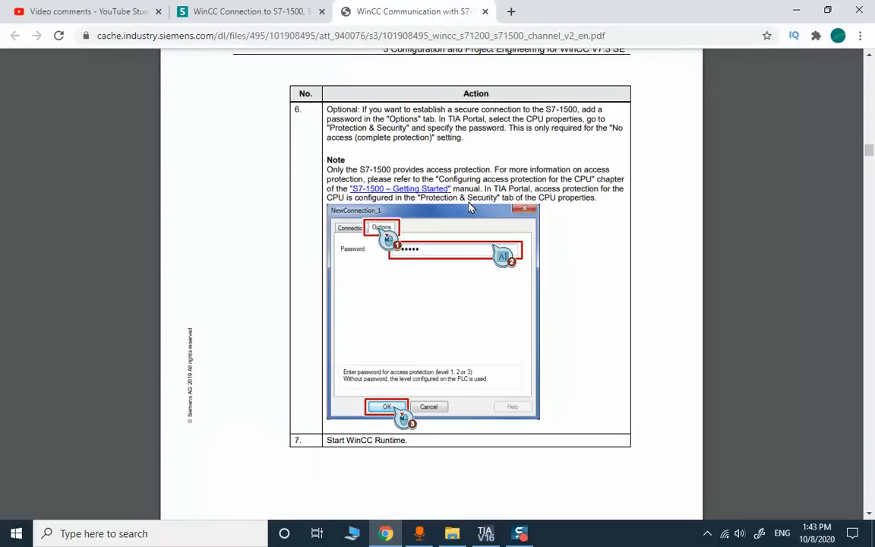
click(487, 534)
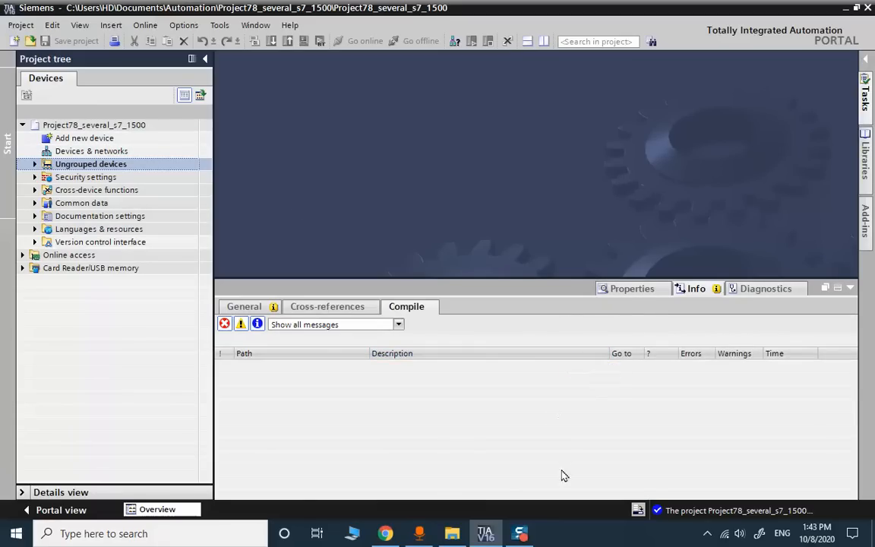
- Add an S7-1500 CPU 1517-3 PN/DP with article number 6ES7 517-3AP00-0AB0
click(425, 155)
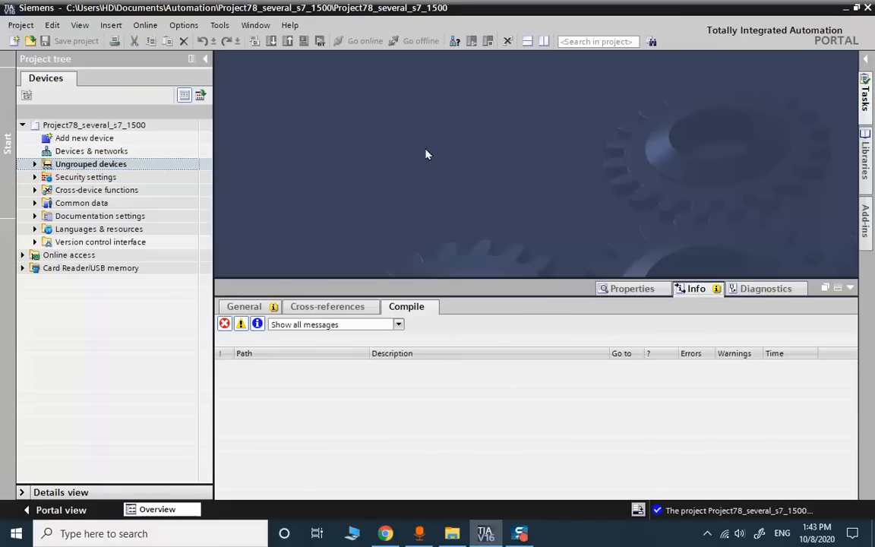
double_click(82, 137)
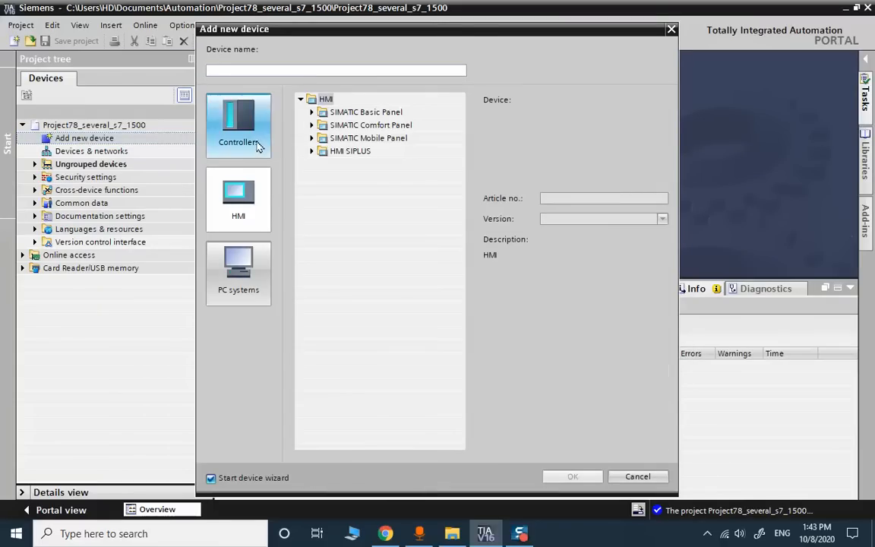
click(258, 144)
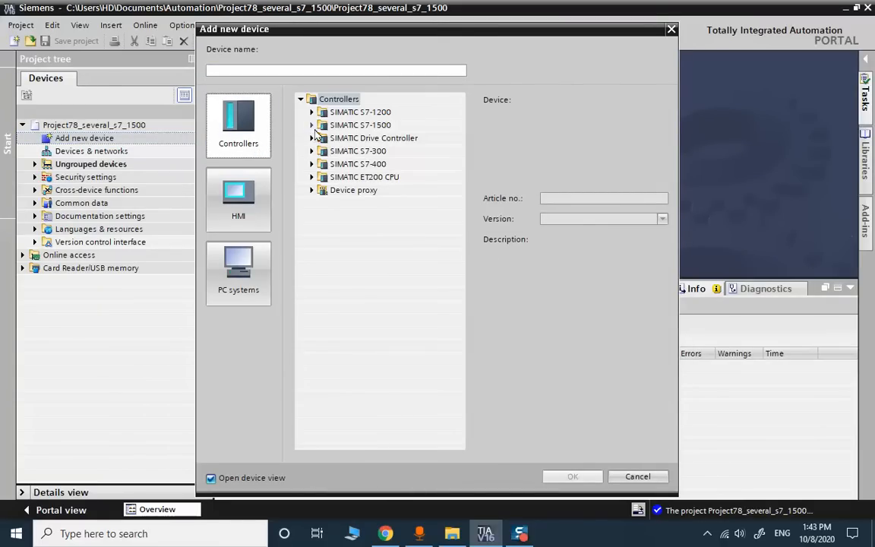
click(311, 125)
click(322, 137)
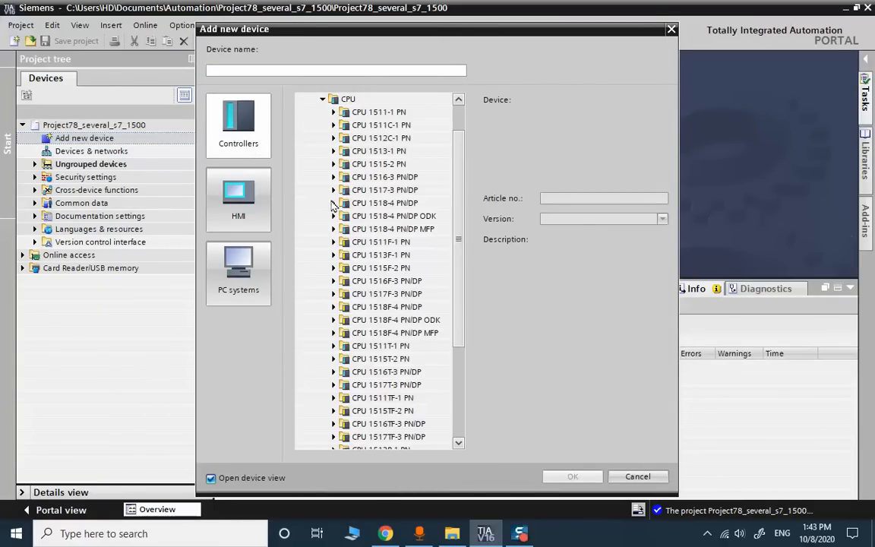
click(333, 190)
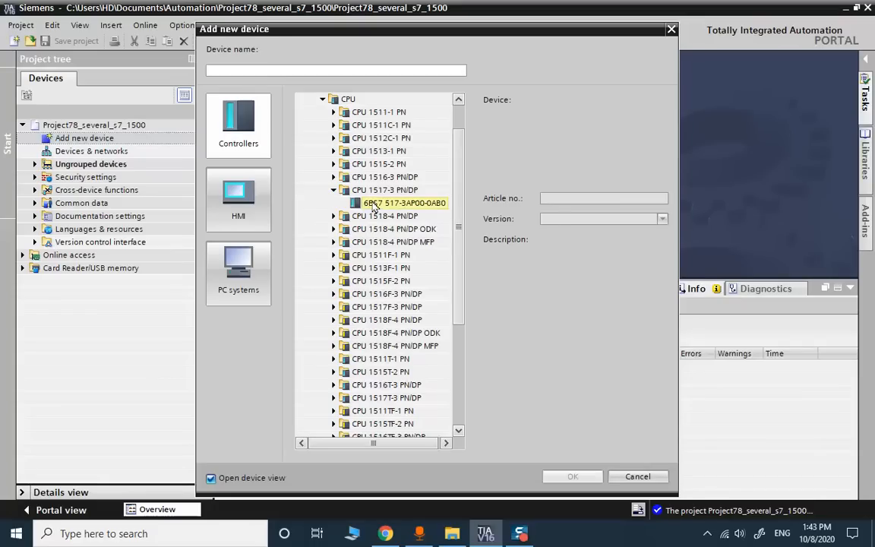
click(374, 204)
click(571, 476)
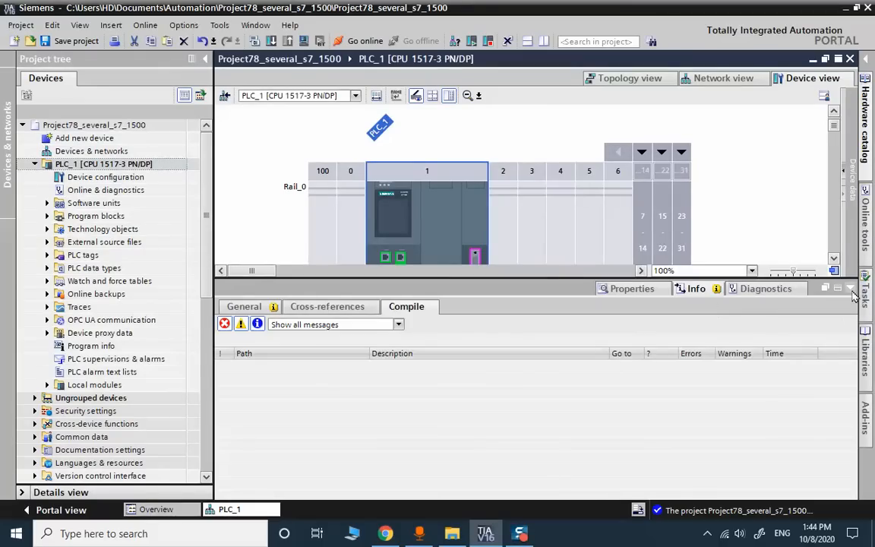
- Save and compile the project, then select the missing protection level warning
click(850, 290)
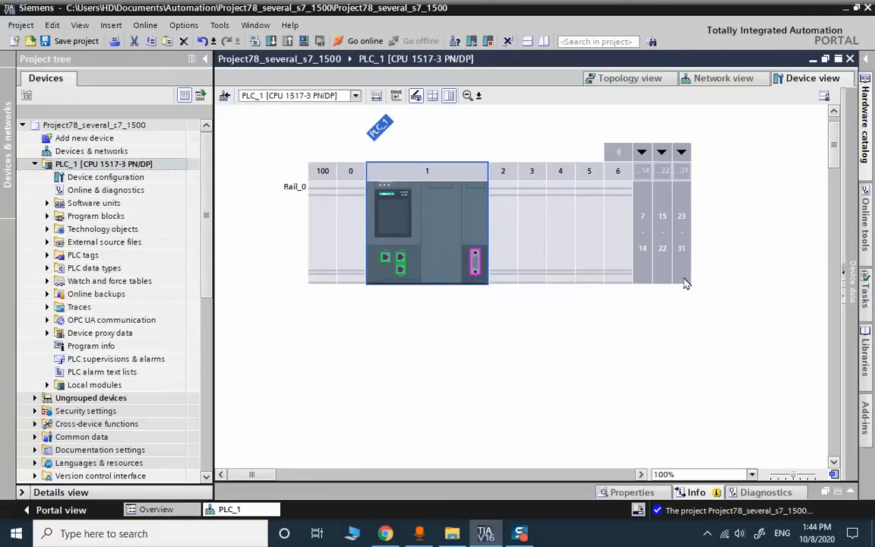
click(63, 44)
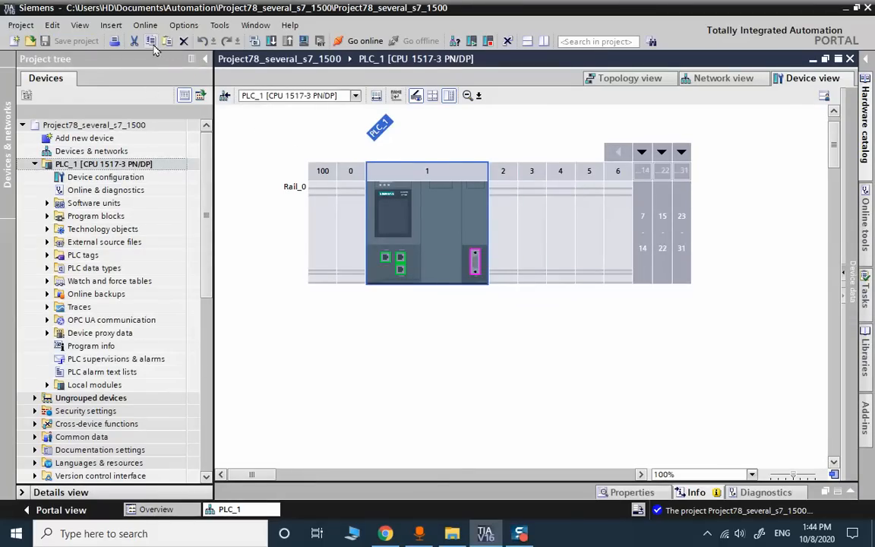
click(255, 41)
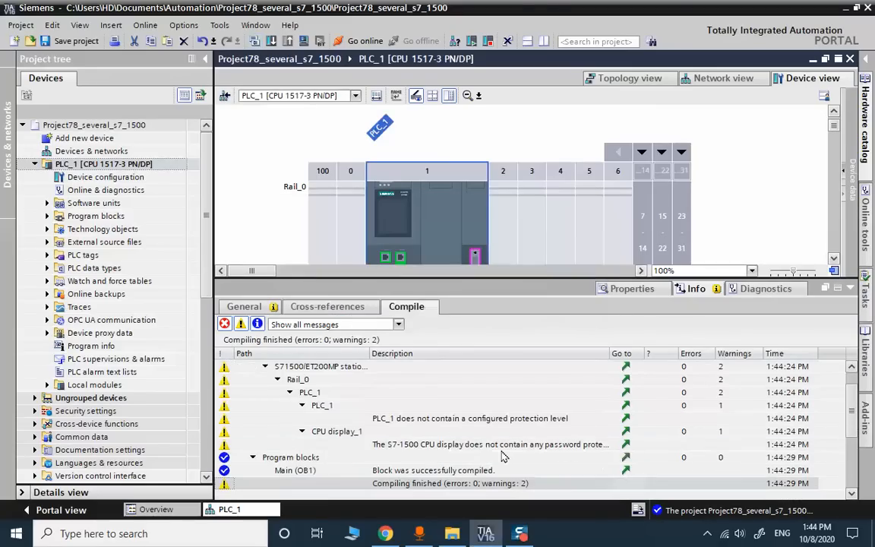
click(501, 418)
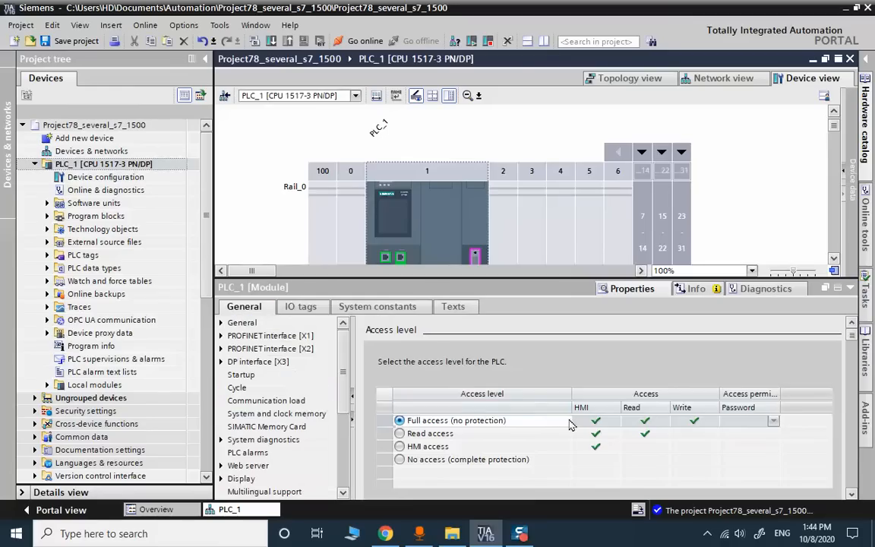
- Set PLC_1's access level to Read access with a full-access password and save
click(399, 432)
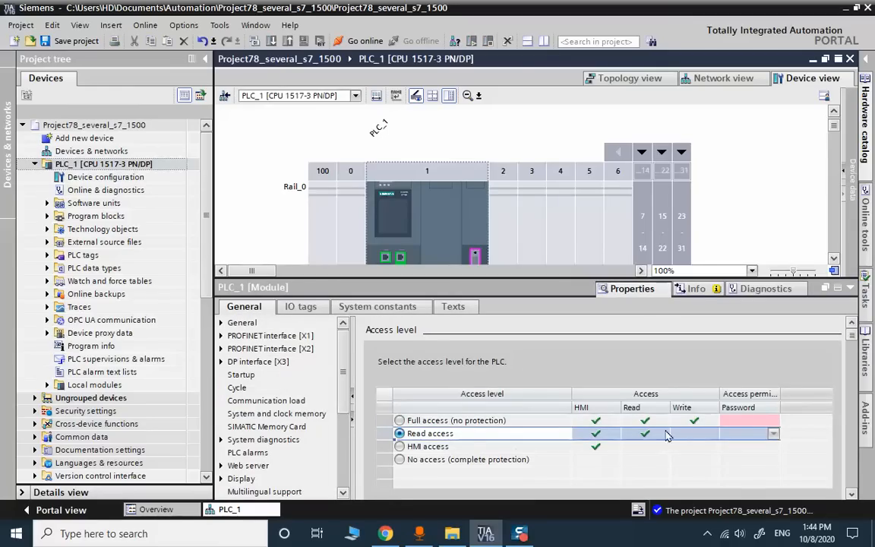
click(721, 422)
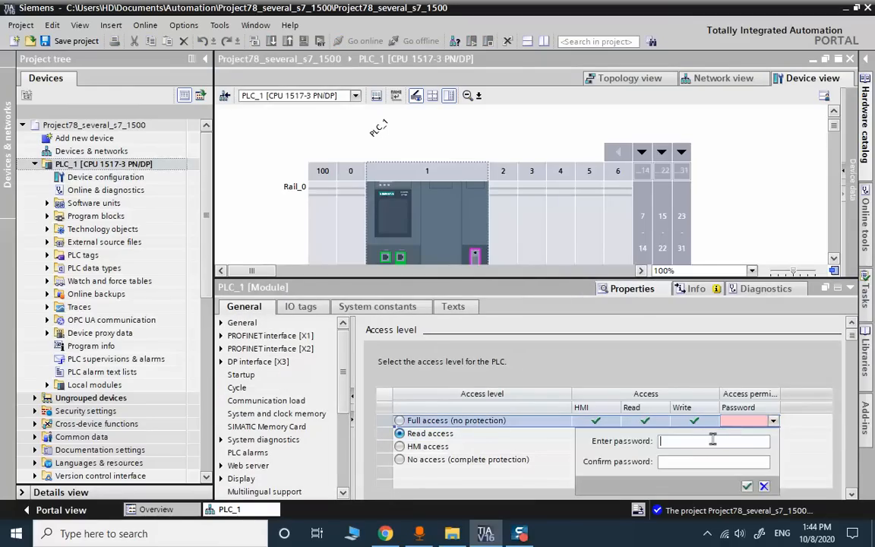
text(***)
key(Tab)
text(**)
click(746, 485)
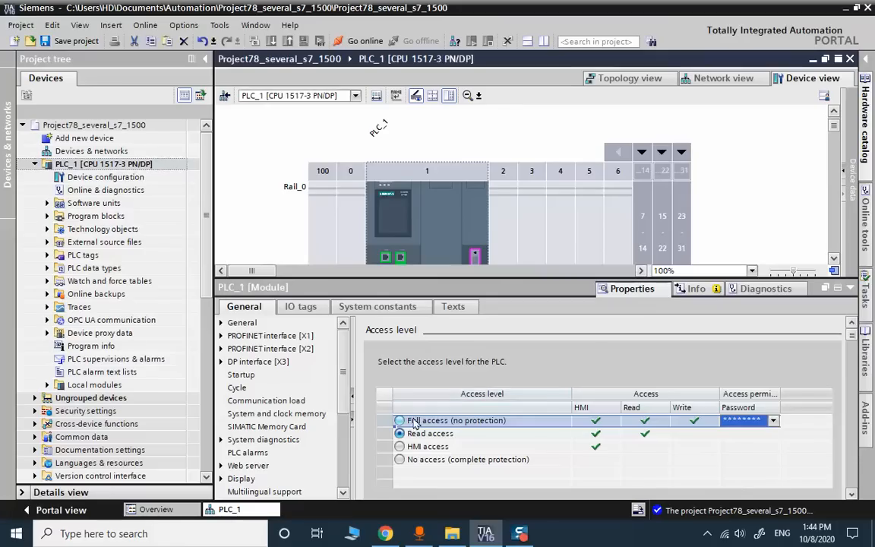
click(68, 40)
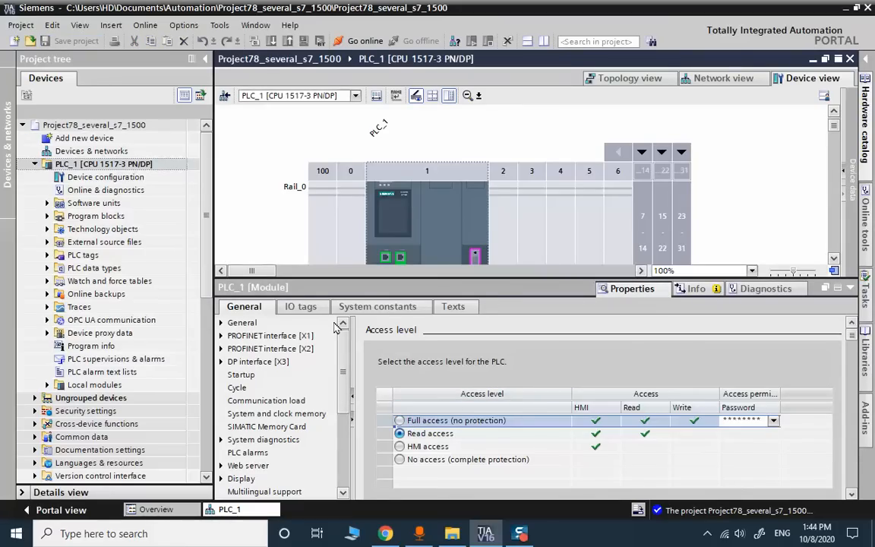
- Recompile PLC_1, finishing with 0 errors and 1 warning
click(850, 288)
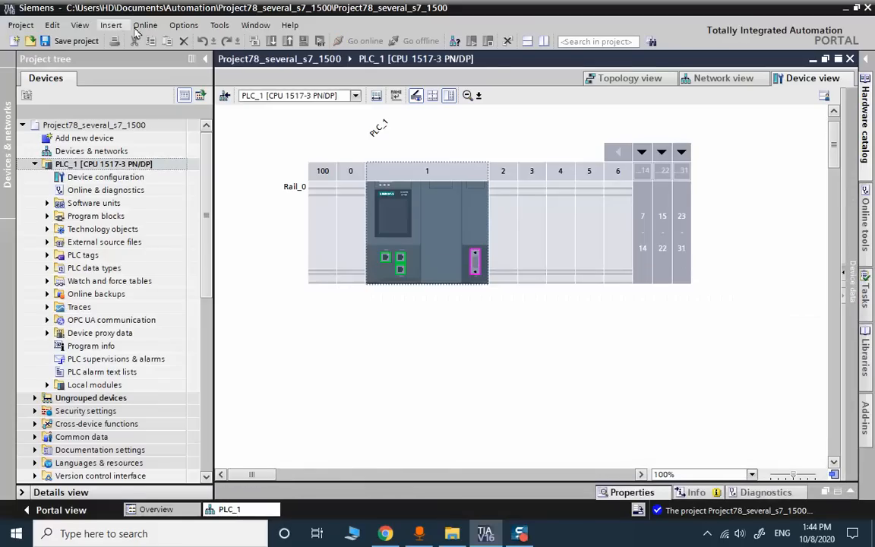
click(118, 165)
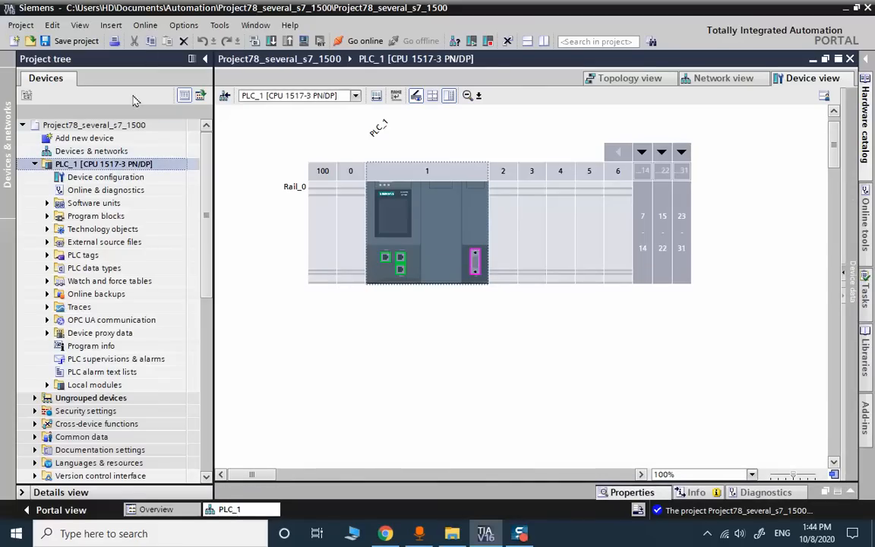
click(252, 40)
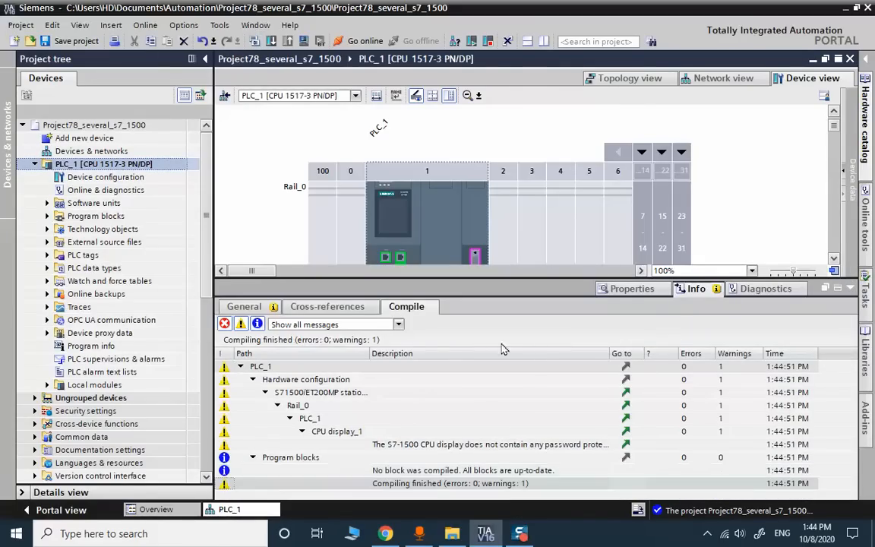
- Enable display protection for the CPU display and enter and confirm its password
double_click(474, 444)
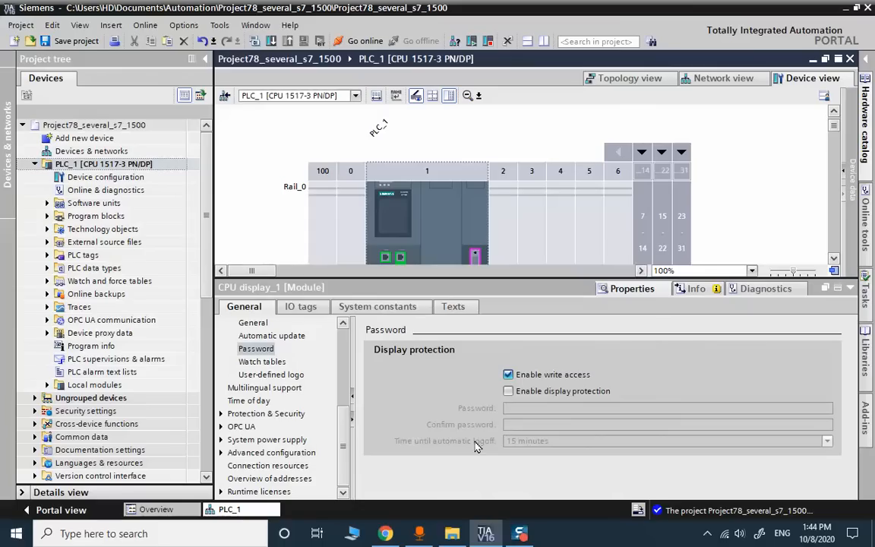
click(507, 393)
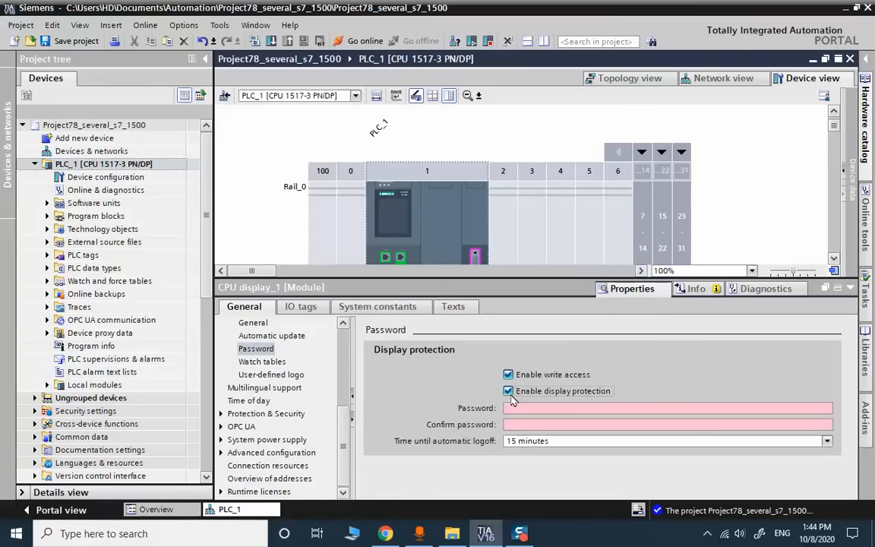
click(517, 409)
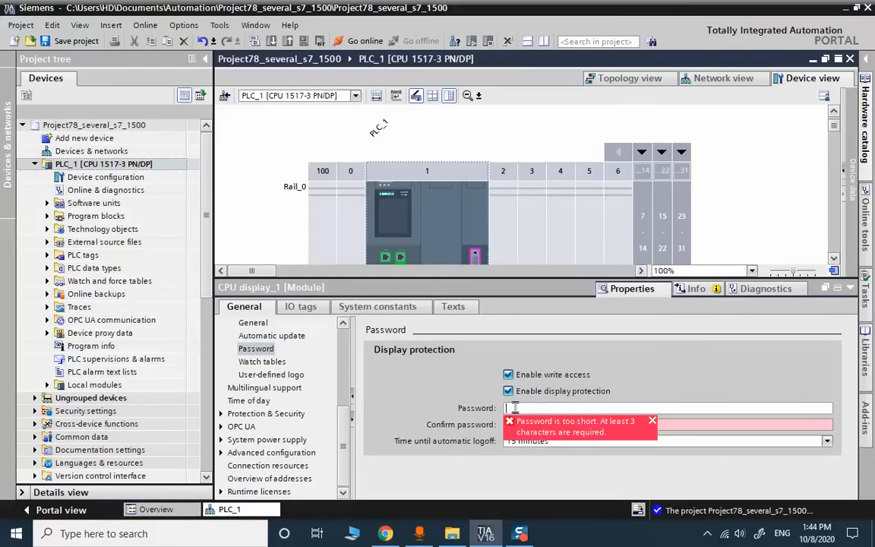
text(123)
click(550, 425)
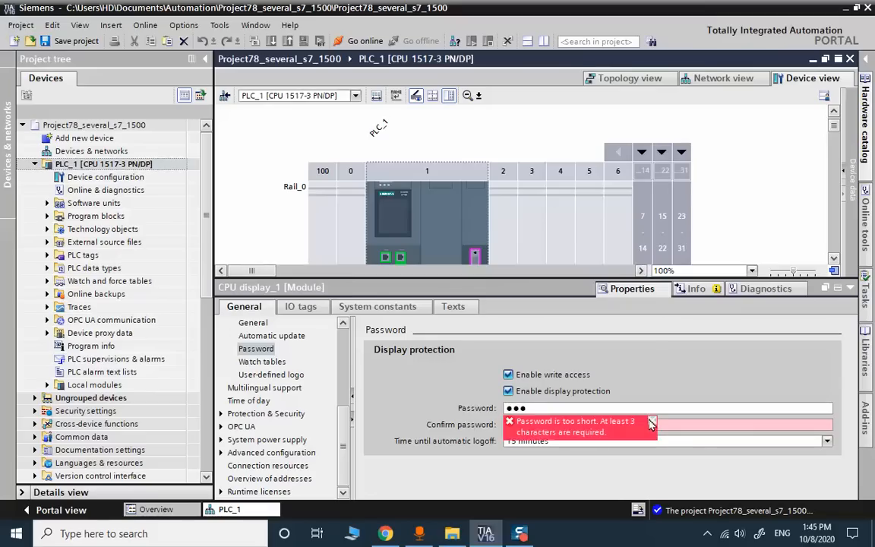
text(12)
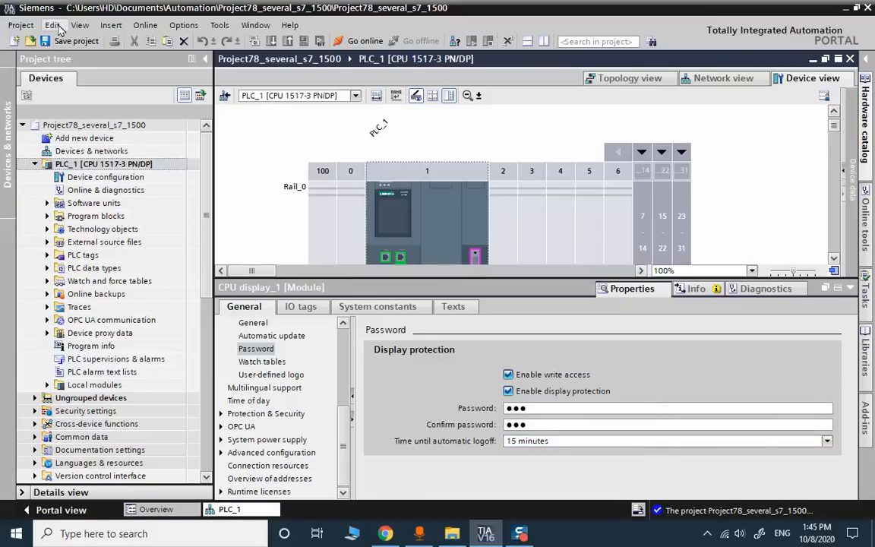
- Save and recompile PLC_1, now with 0 errors and 0 warnings
click(71, 48)
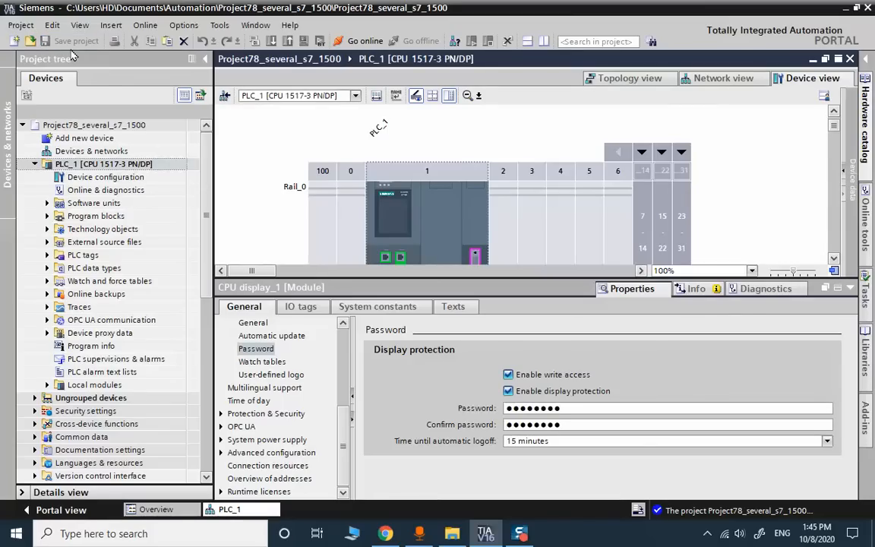
click(253, 42)
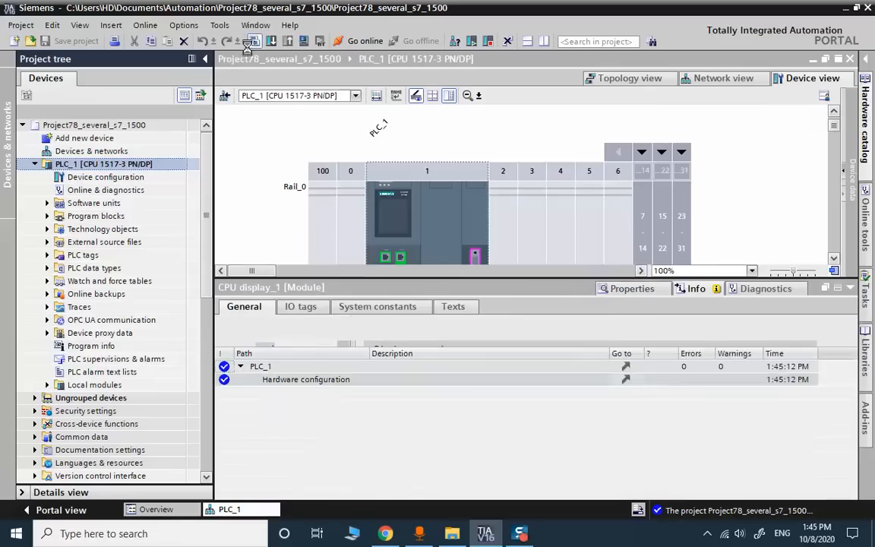
click(838, 288)
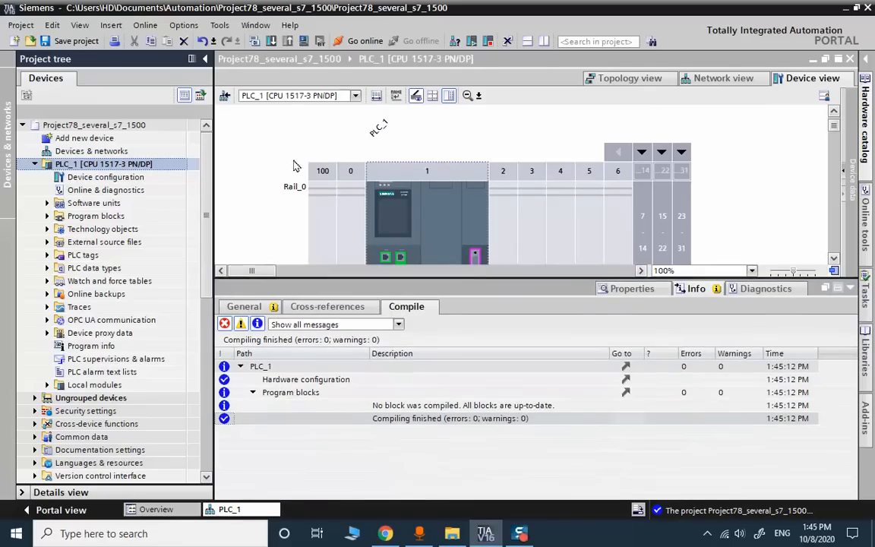
click(848, 289)
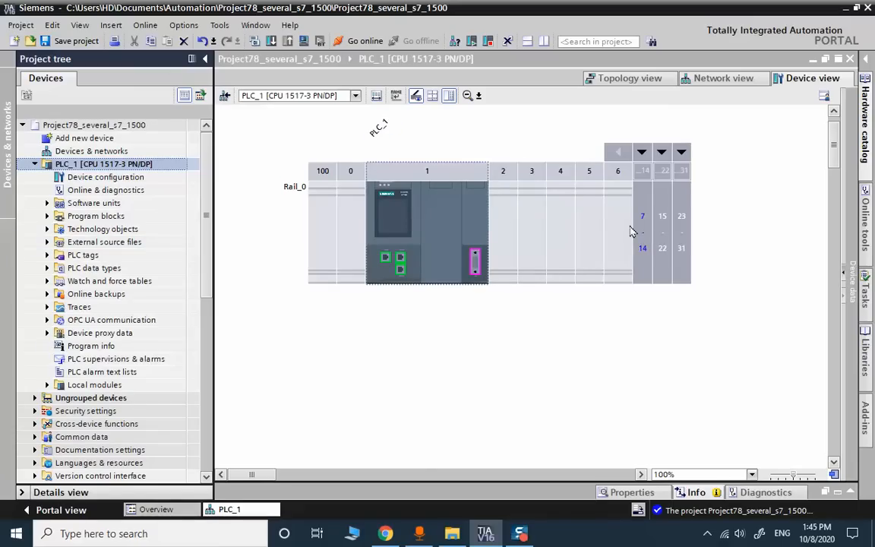
- Expand PLC_1's Program blocks folder and open Main [OB1] in the editor
double_click(69, 218)
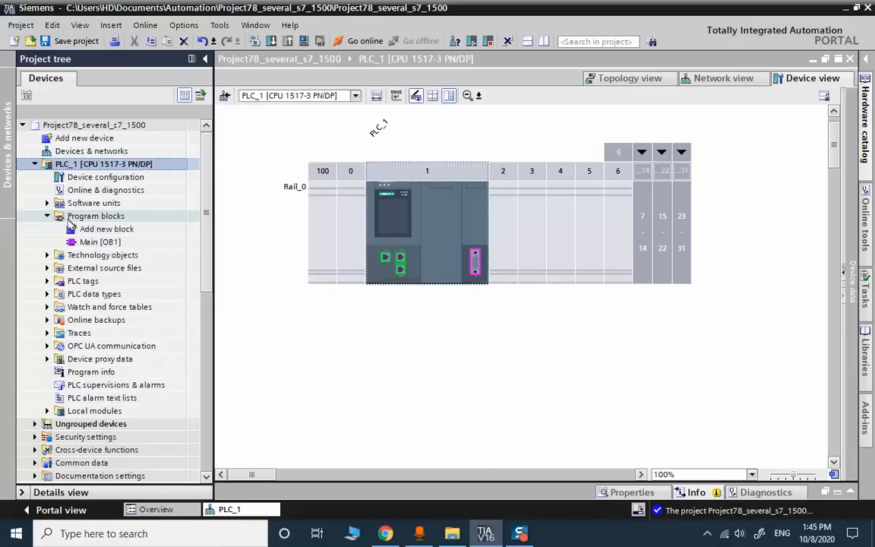
click(71, 241)
click(70, 241)
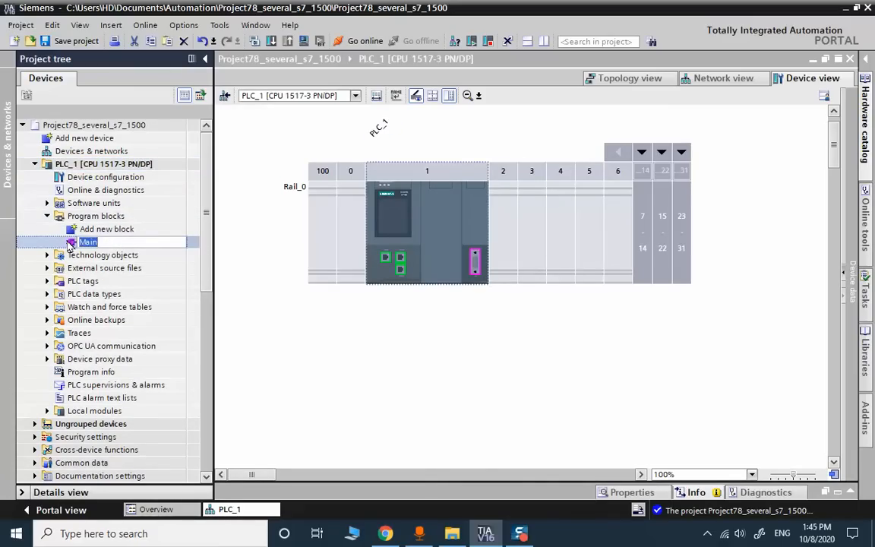
double_click(69, 241)
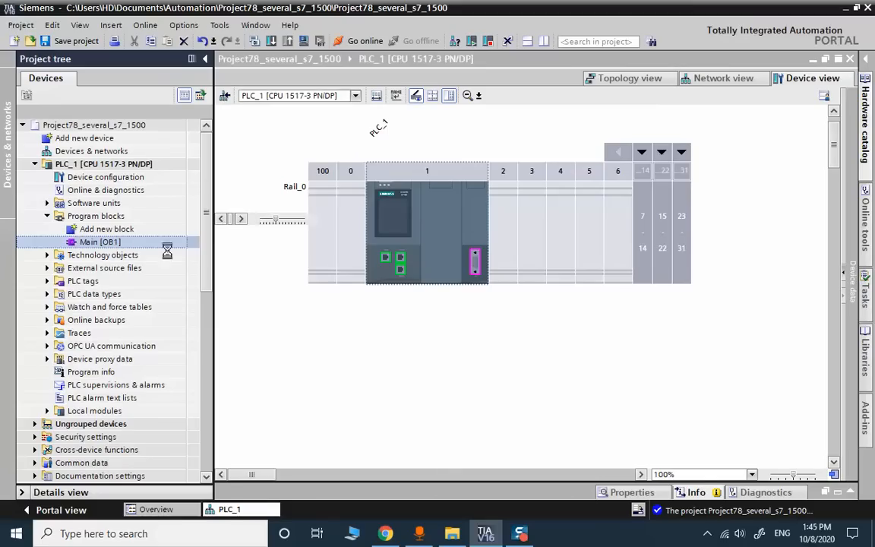
- Insert an STL network, delete the empty ladder Network 1, and zoom to 150%
click(372, 306)
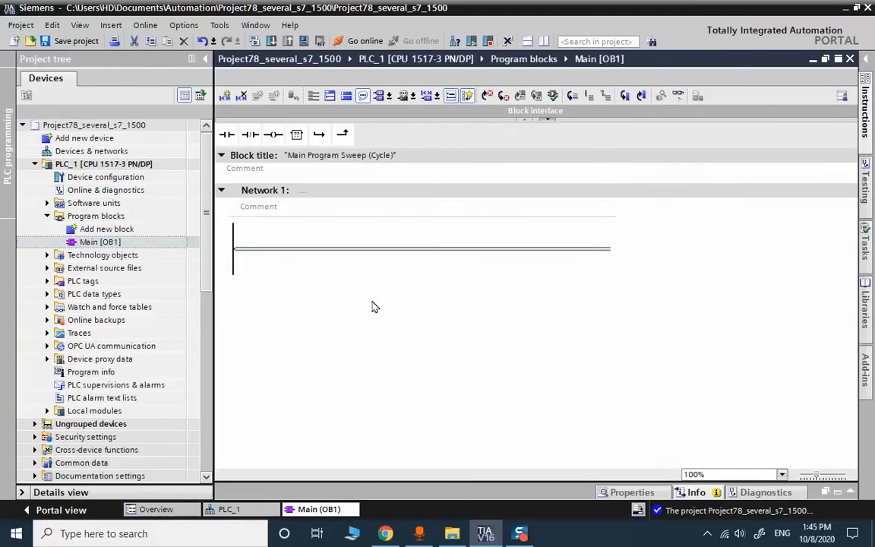
right_click(377, 236)
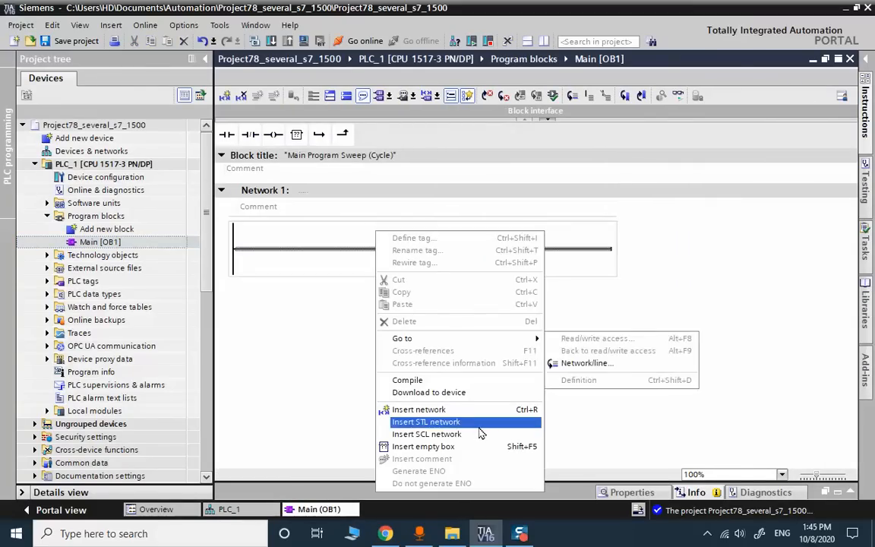
click(480, 432)
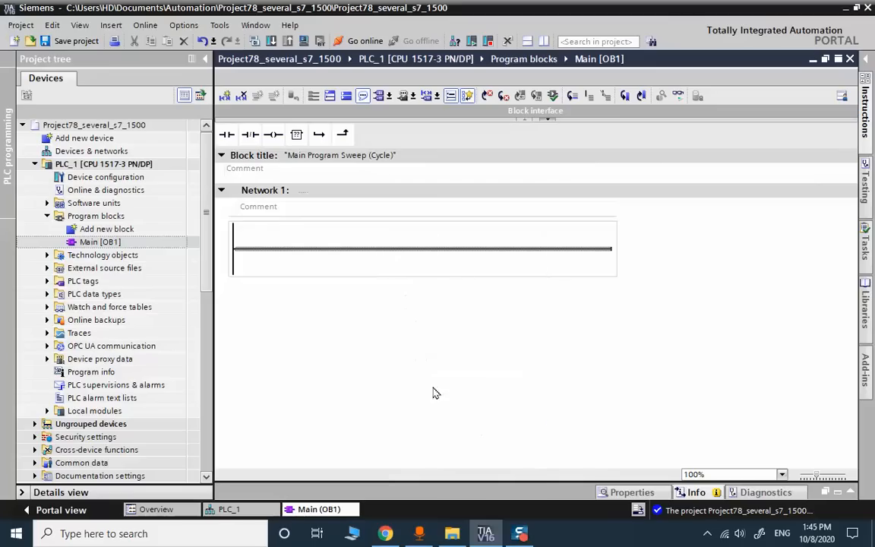
click(271, 191)
key(Delete)
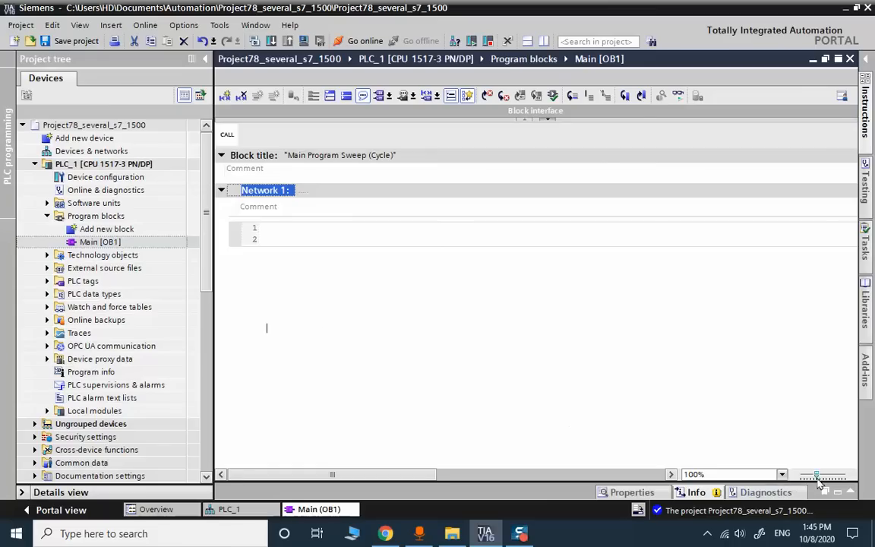
drag(817, 476, 830, 476)
- Write the STL lines L 100 and T MW400
click(315, 233)
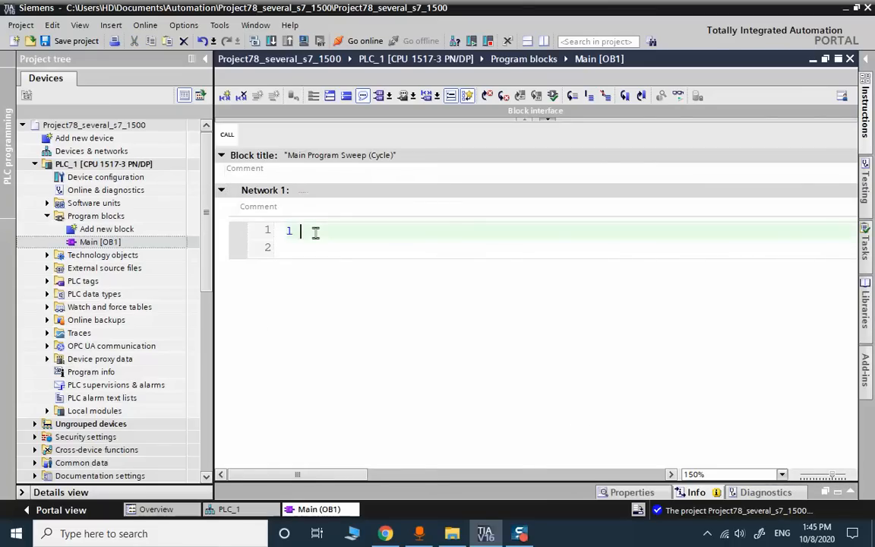
text(100)
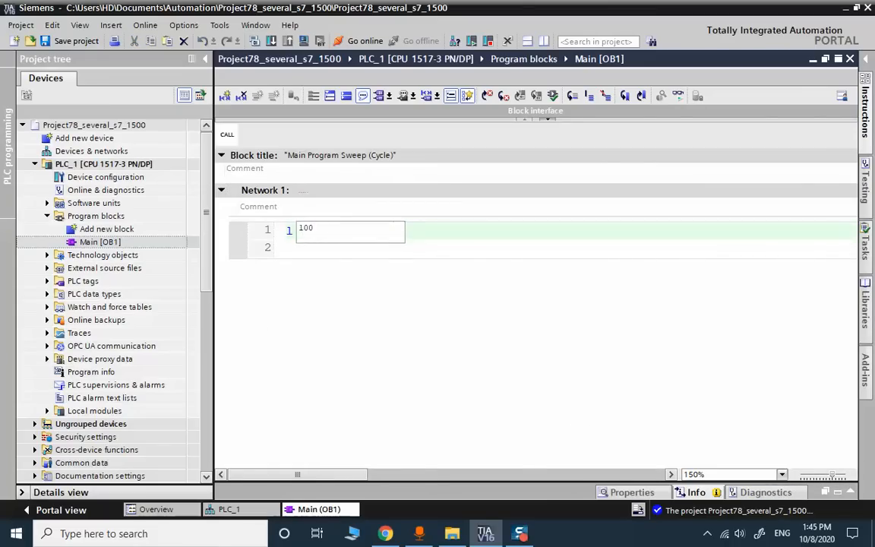
key(Return)
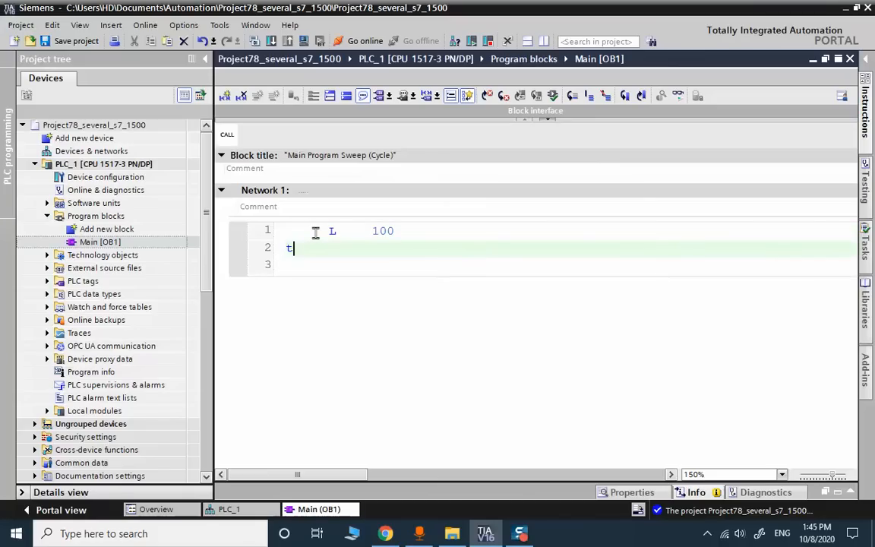
text(t mw400)
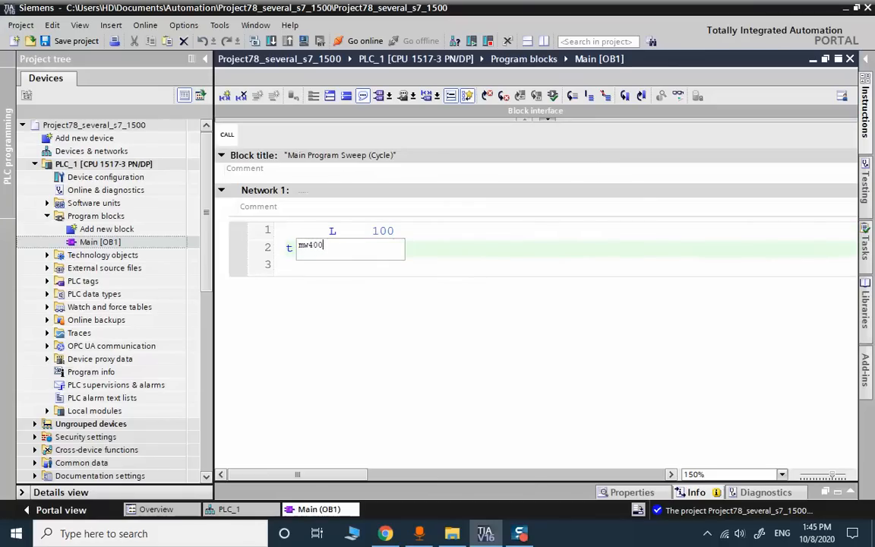
key(Return)
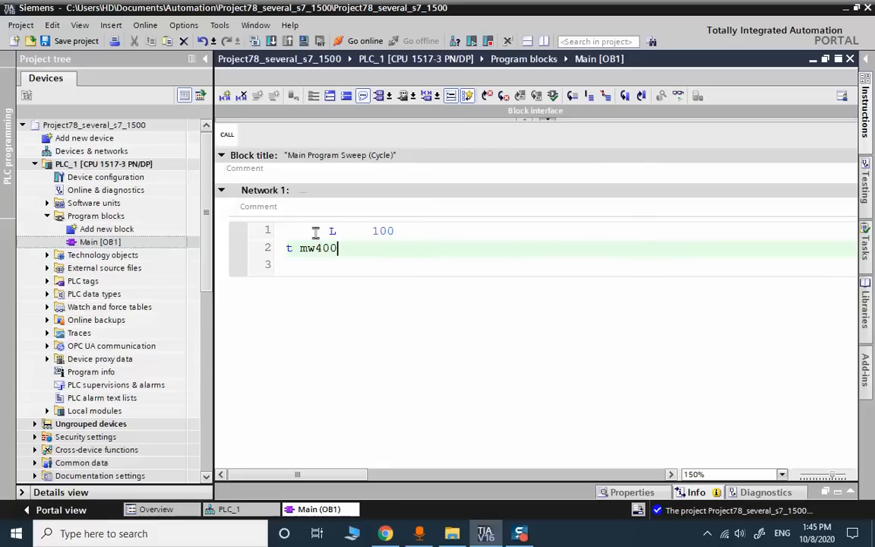
- Rename the Tag_1 operand on line 2 to 'data' and save the project
right_click(400, 252)
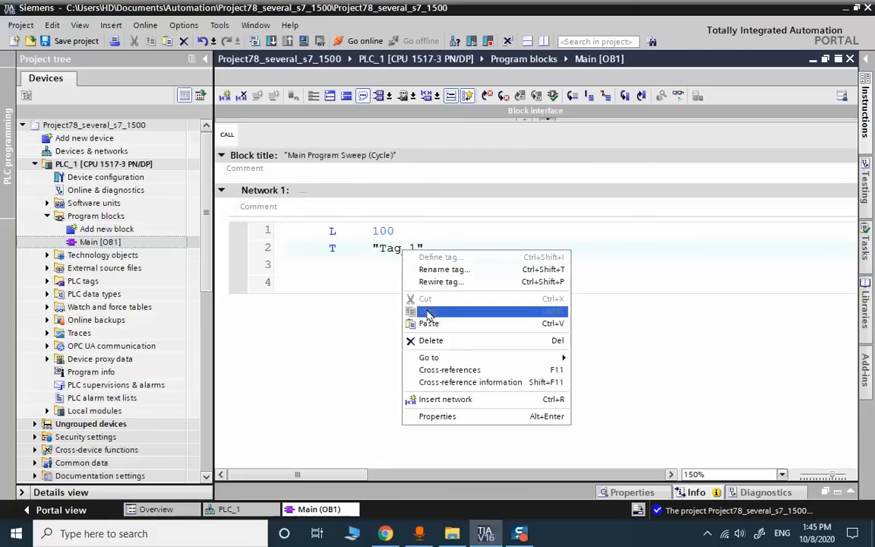
click(428, 269)
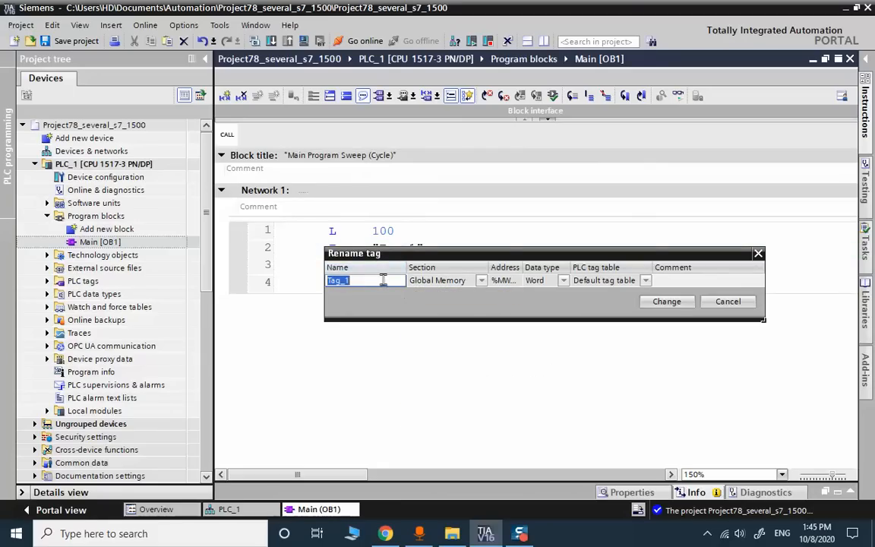
text(data)
click(651, 368)
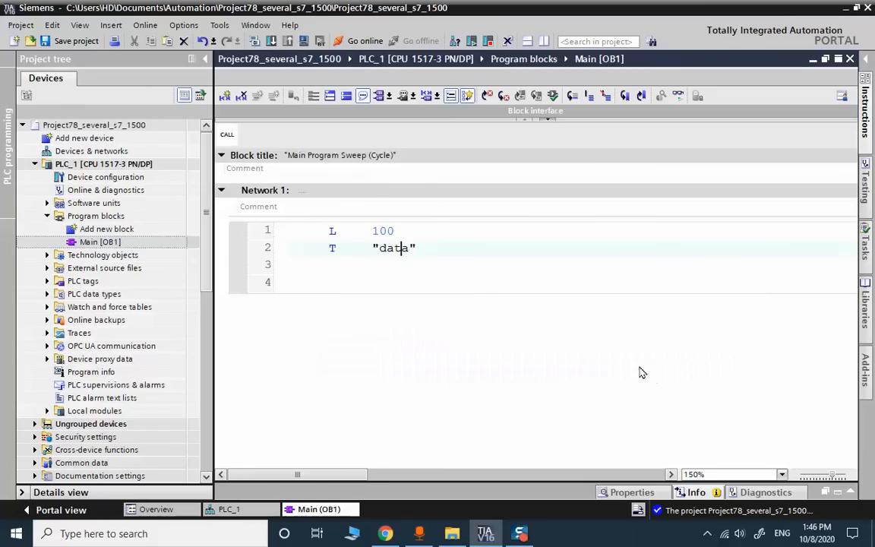
click(84, 44)
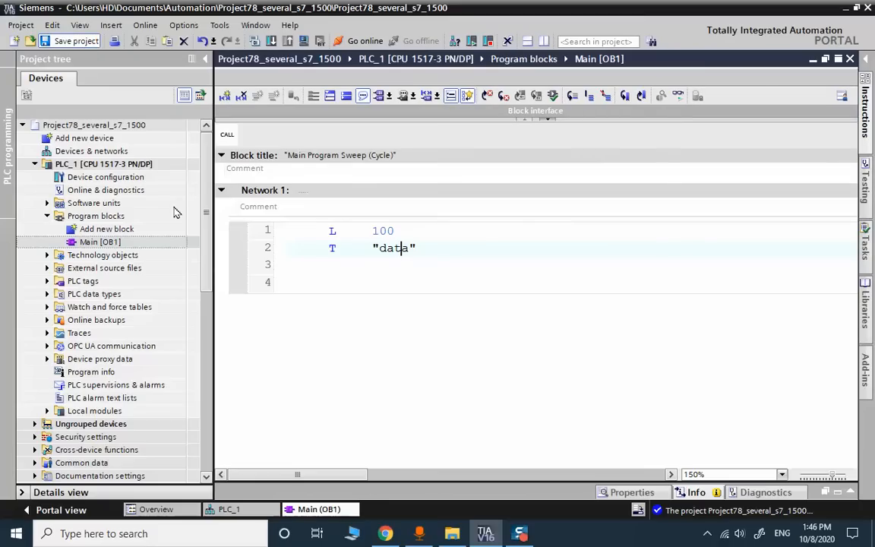
- Rename the controller PLC_1 to d1
click(68, 166)
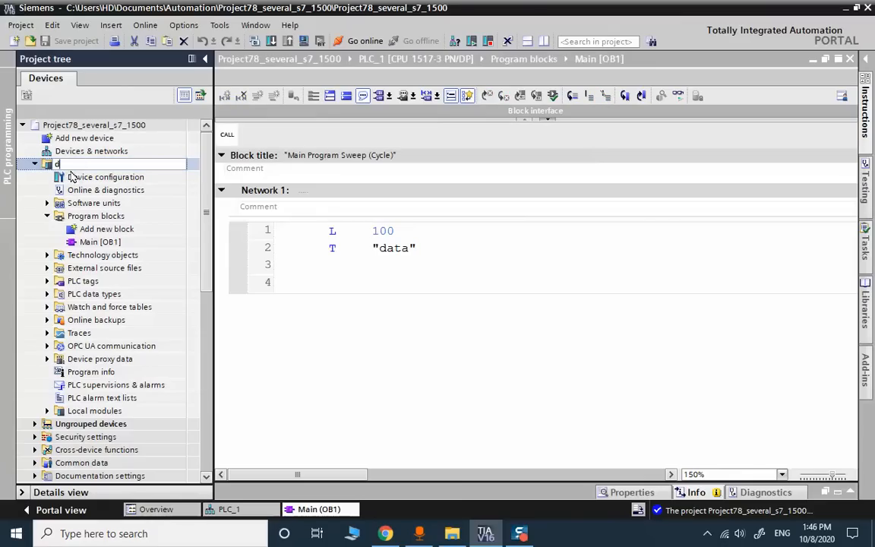
key(F2)
text(d1)
key(Return)
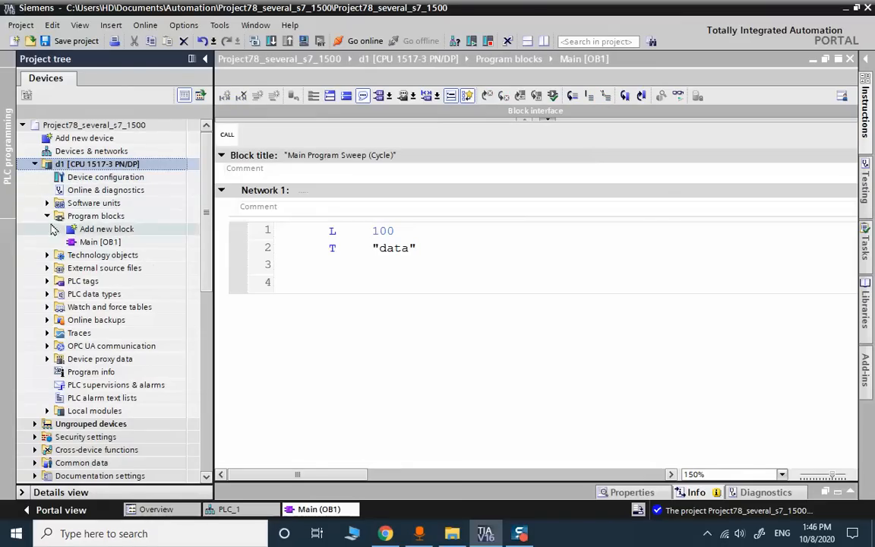
- Collapse d1 and close the Main [OB1] and device view editors
click(34, 166)
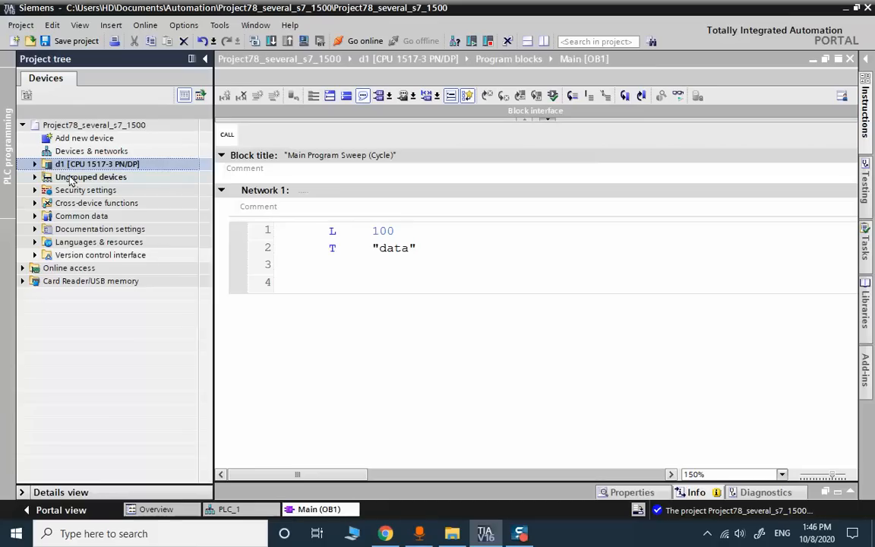
click(848, 58)
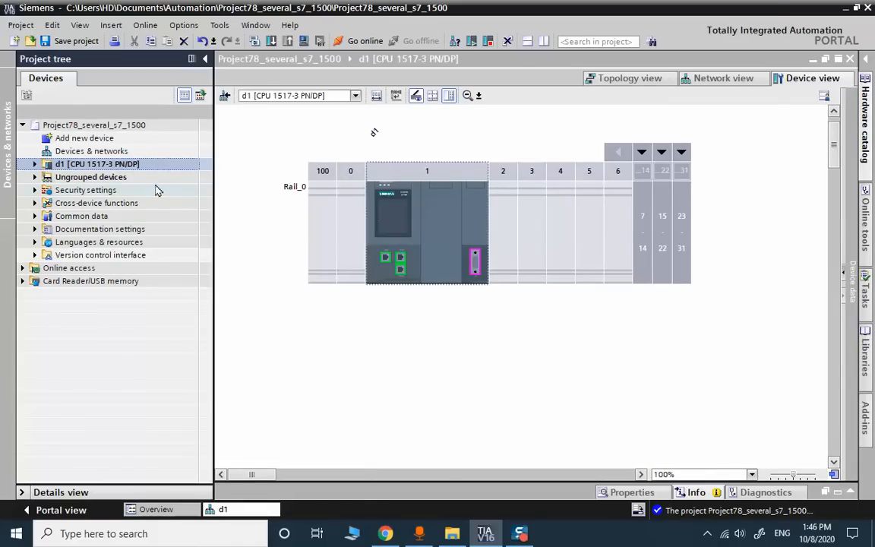
click(849, 58)
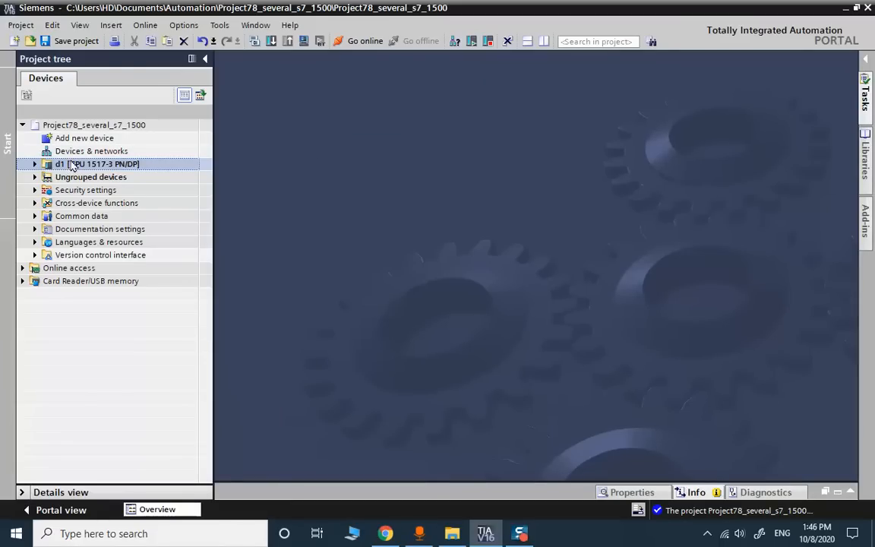
- Rename the copied controller d1_1 to d2
double_click(72, 164)
double_click(80, 177)
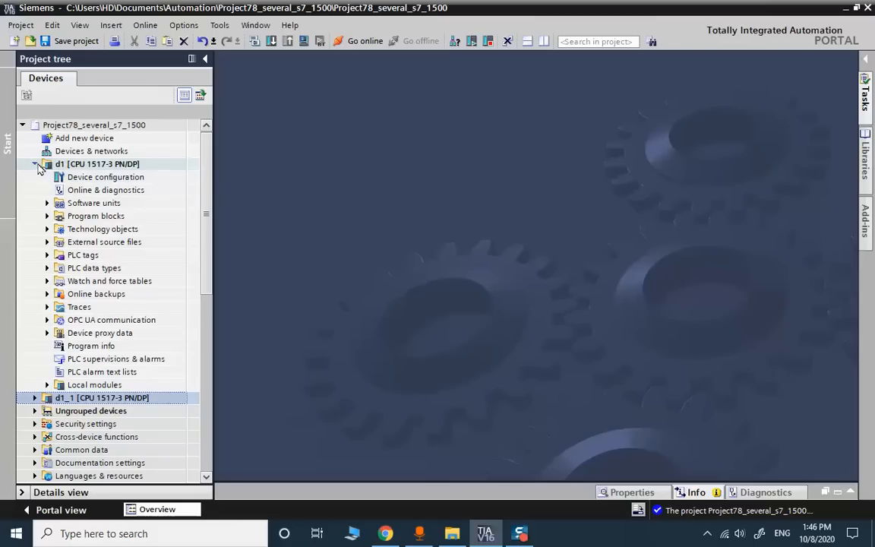
click(34, 165)
key(F2)
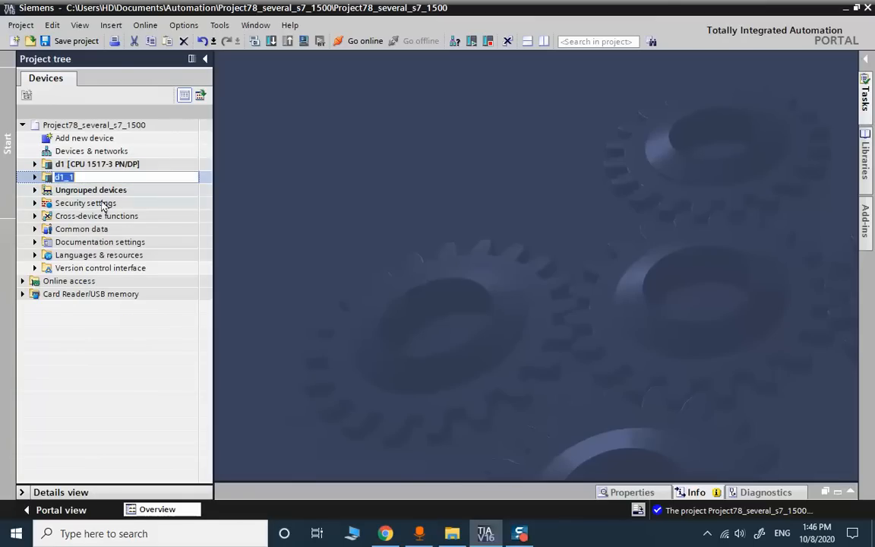
text(d2)
key(Return)
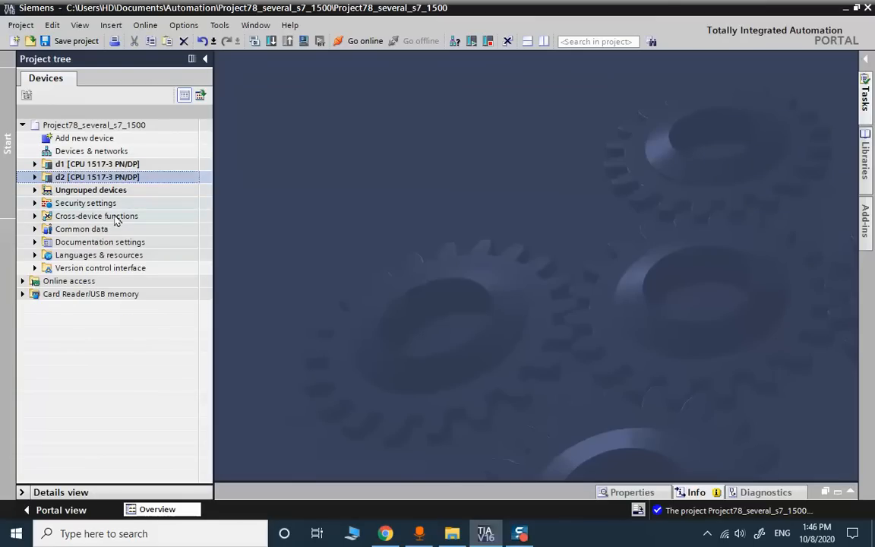
- In d2's Main [OB1], change the load value from 100 to 200
click(34, 176)
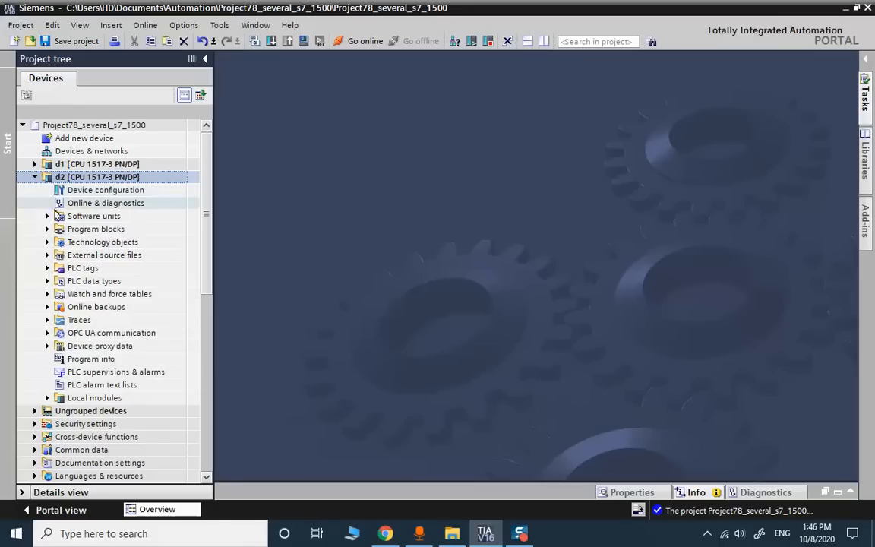
click(47, 228)
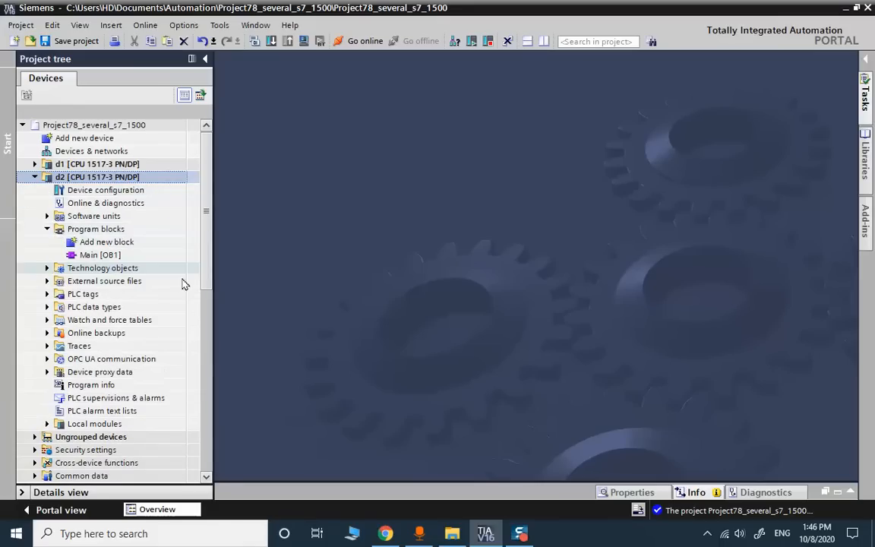
double_click(112, 255)
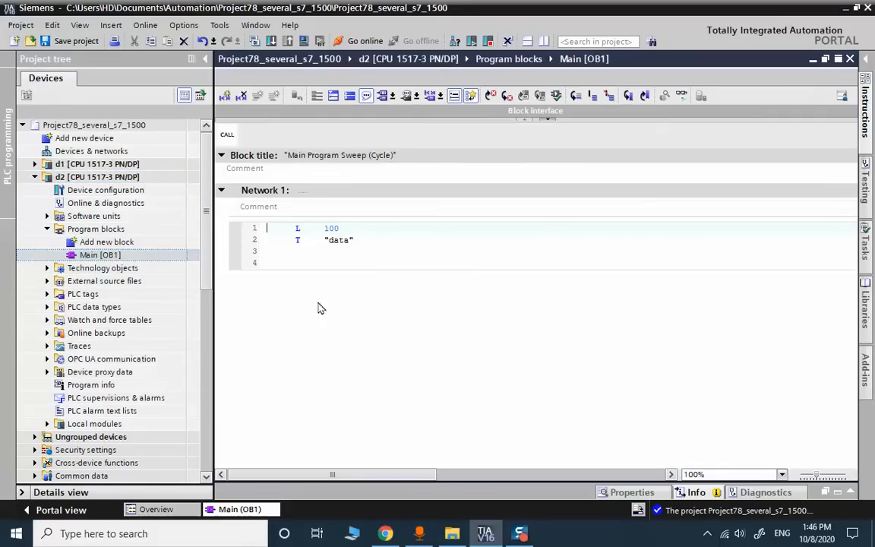
click(327, 228)
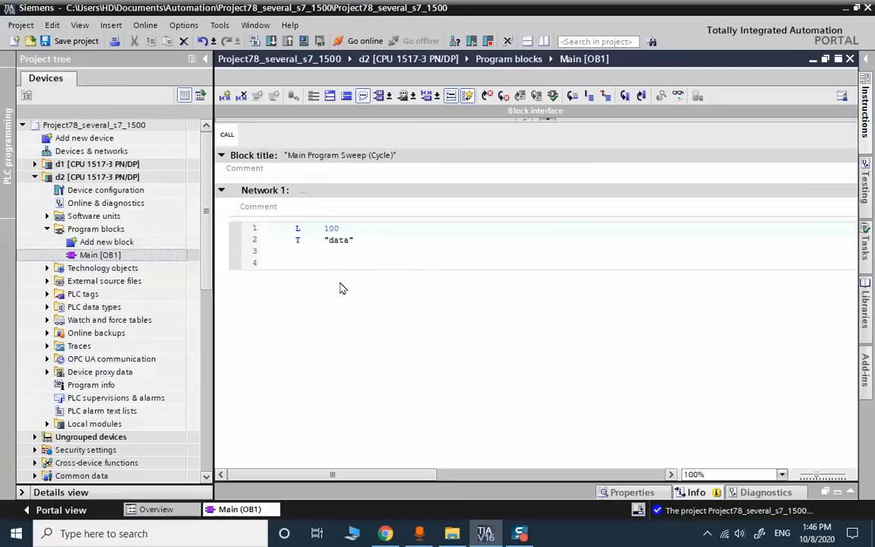
text(2)
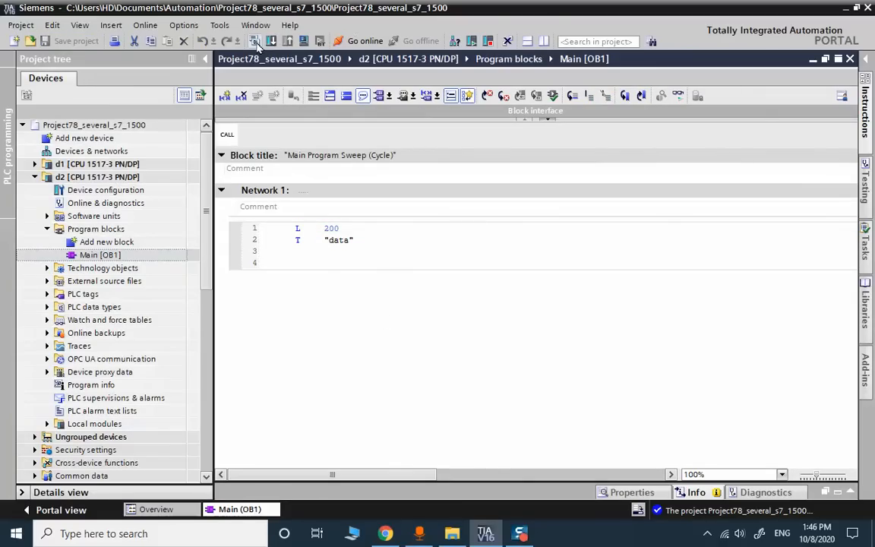
click(34, 176)
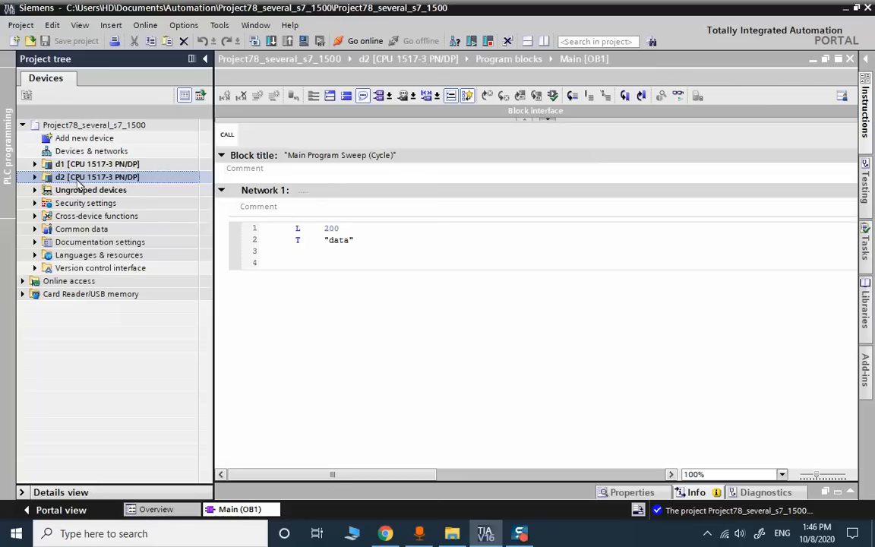
- Duplicate PLC d2 and rename the copy from d2_1 to d3
click(77, 178)
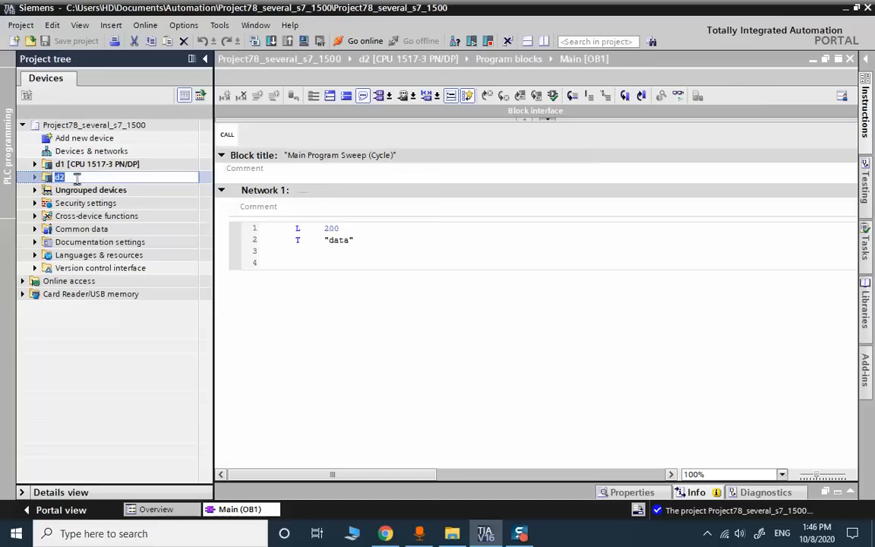
click(34, 176)
click(35, 177)
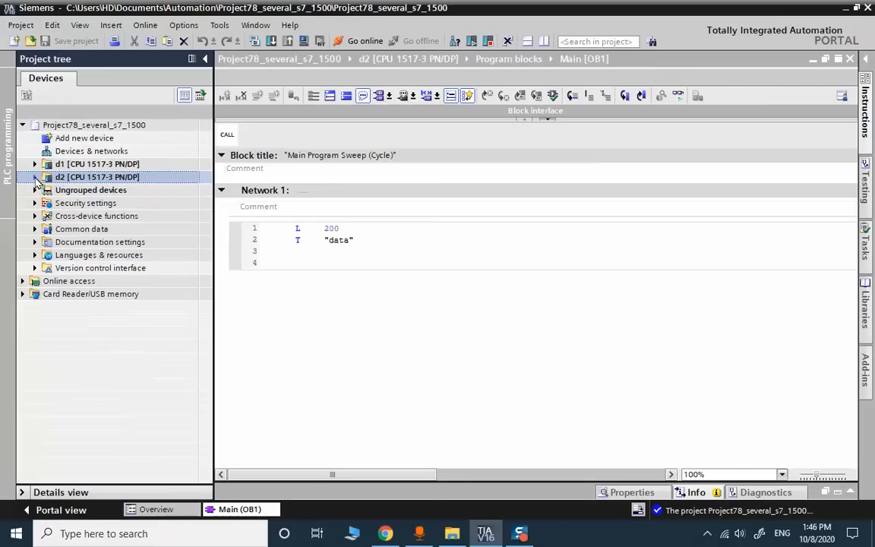
key(ctrl+v)
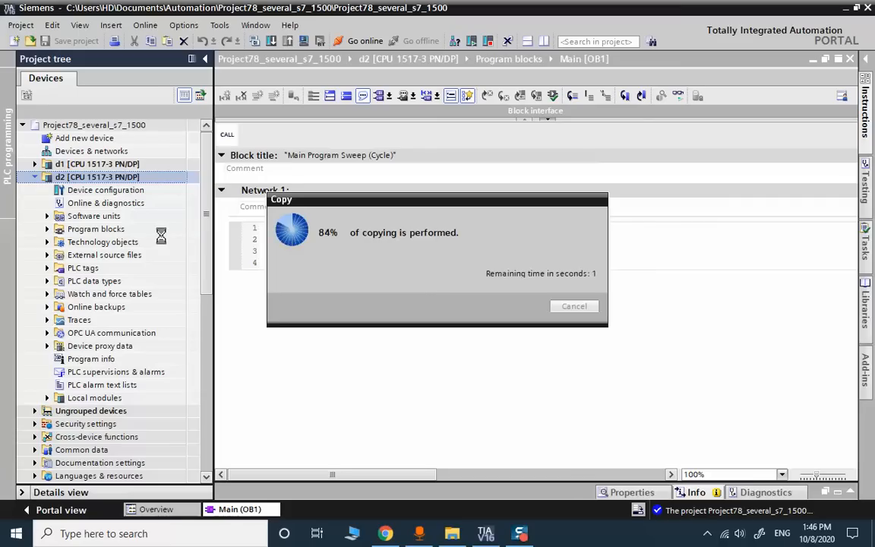
click(34, 177)
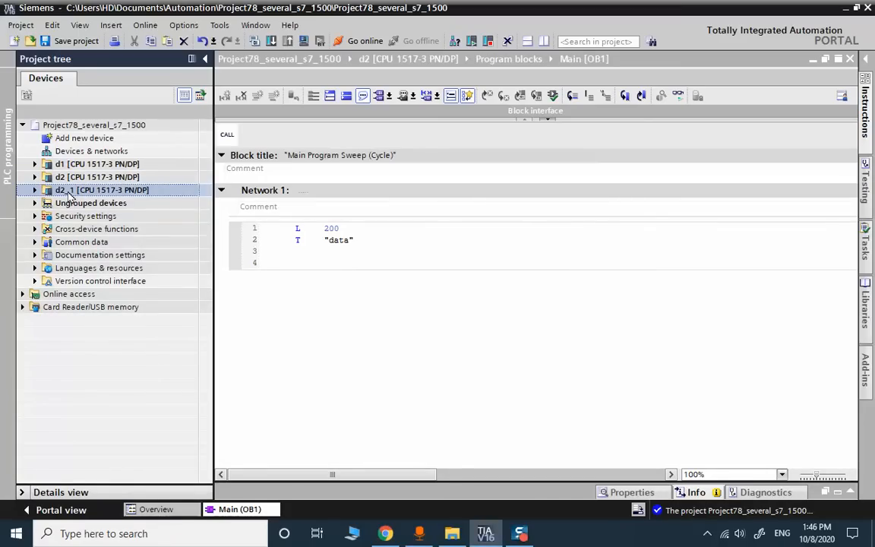
key(F2)
text(d3)
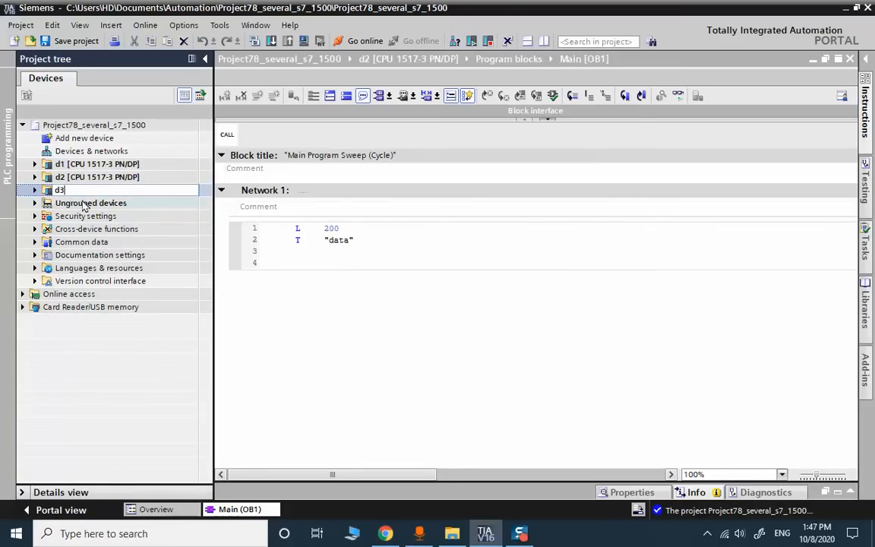
key(Return)
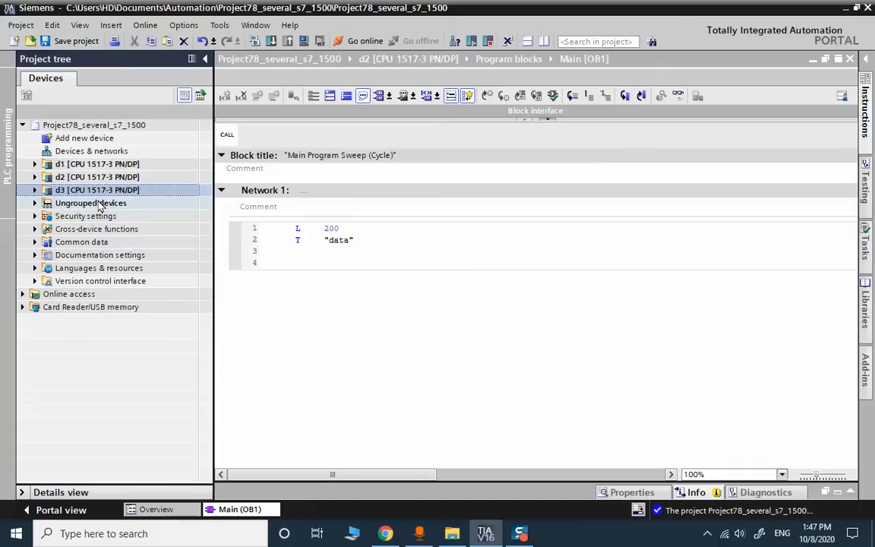
- In d3's Main [OB1], change the loaded value from 200 to 300 and save the project
click(33, 190)
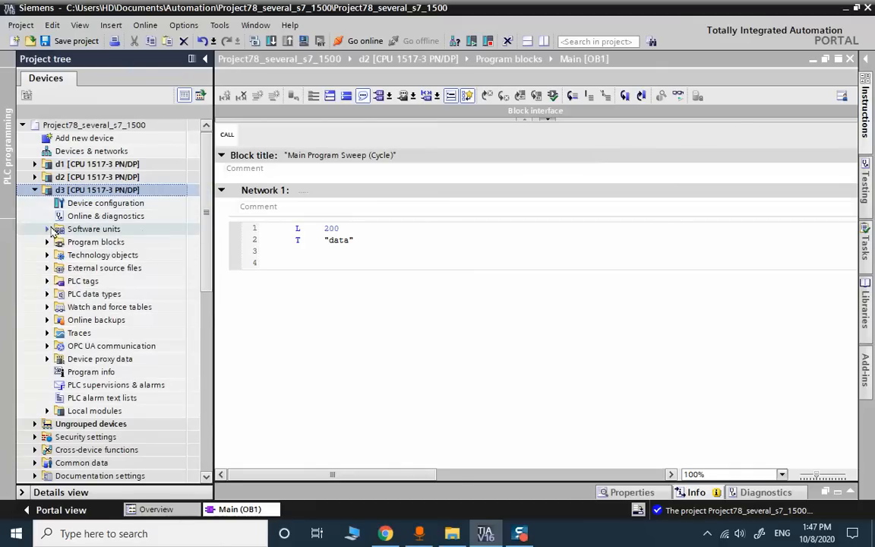
click(47, 242)
double_click(100, 267)
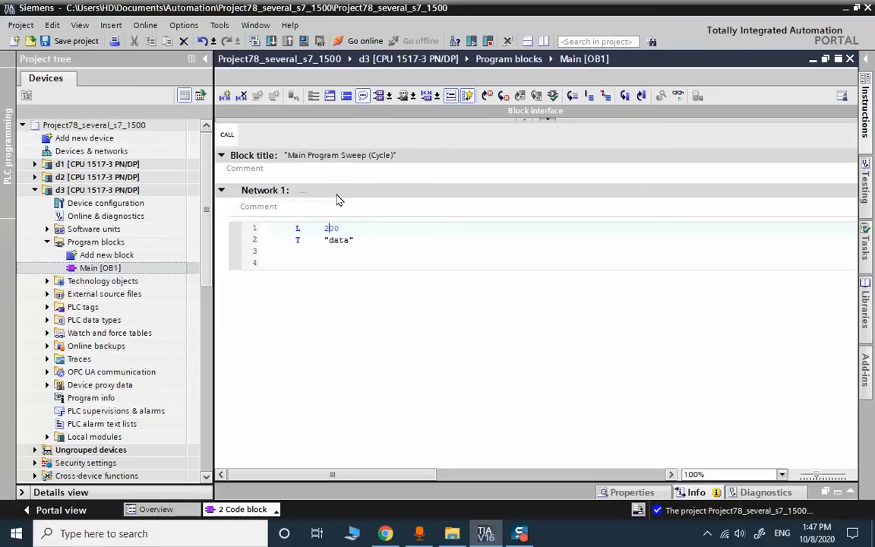
key(BackSpace)
text(3)
click(461, 300)
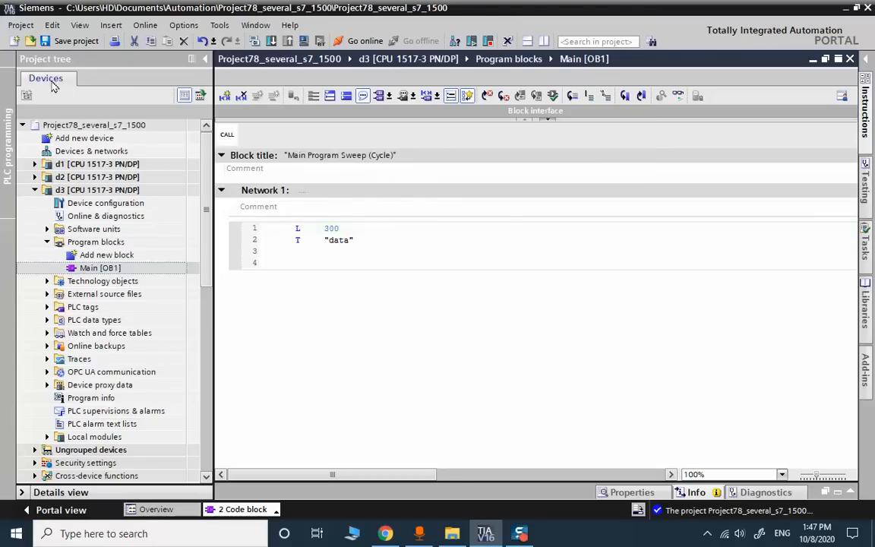
click(34, 190)
click(106, 164)
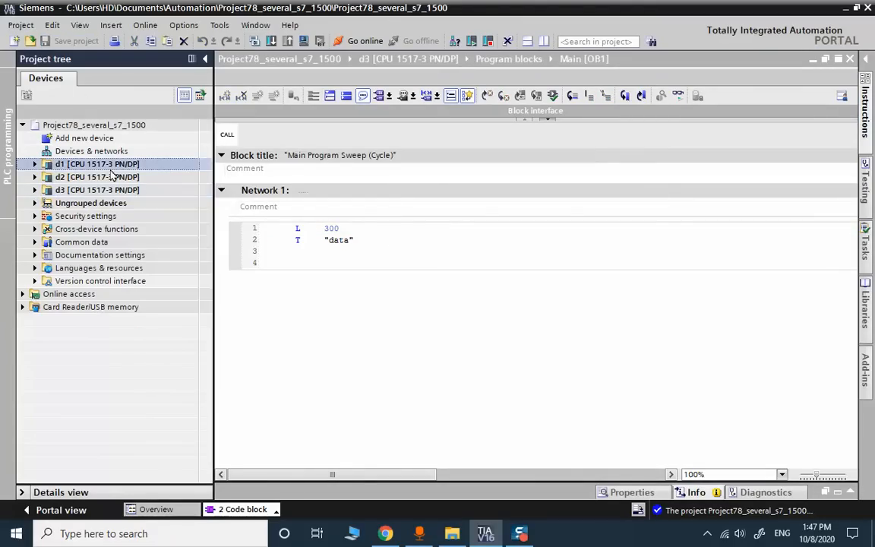
- Compile d1, d2 and d3 one after another, then close the compile results
click(254, 41)
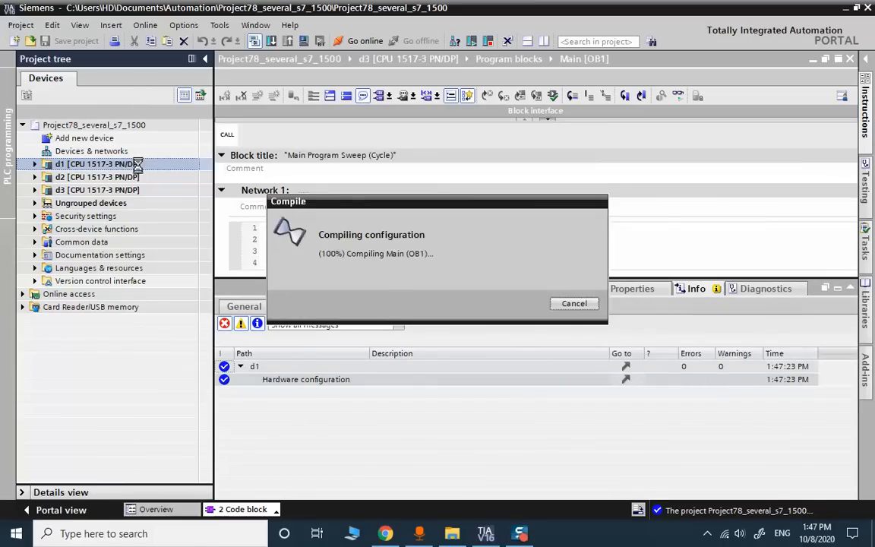
click(135, 179)
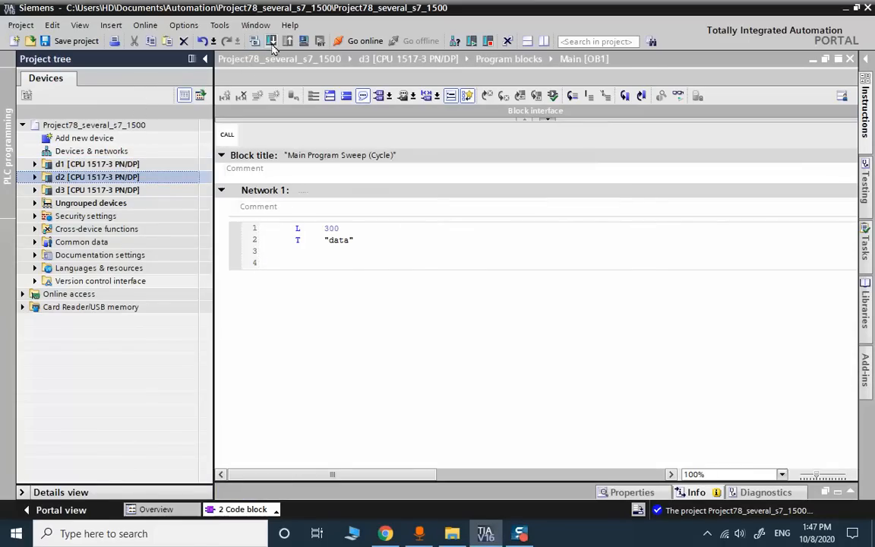
click(254, 41)
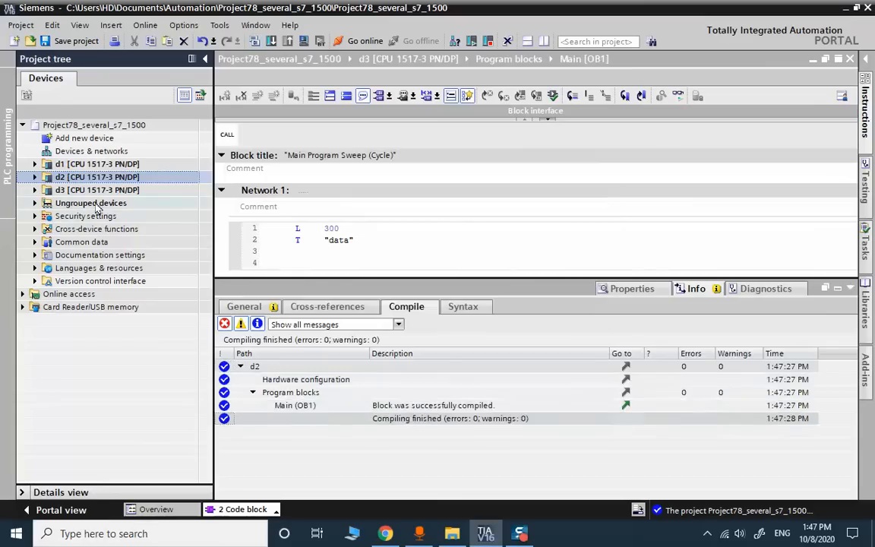
click(97, 190)
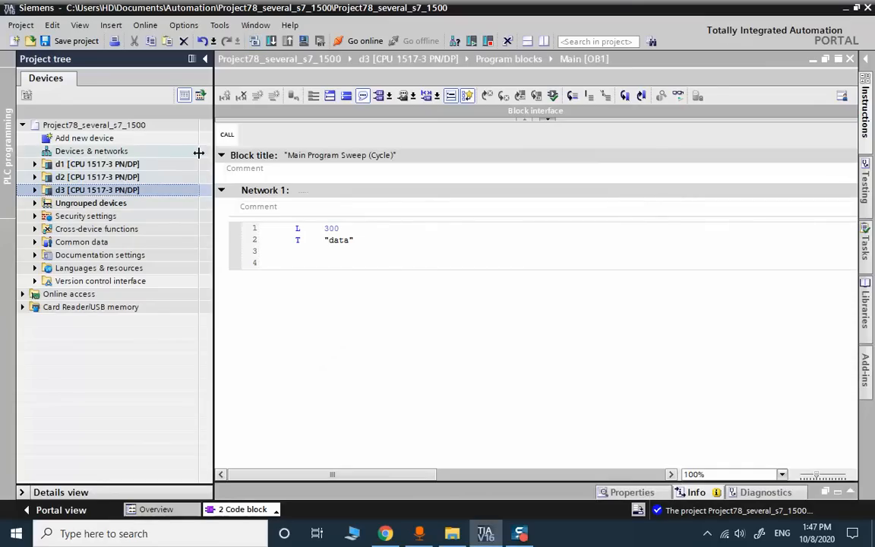
click(254, 42)
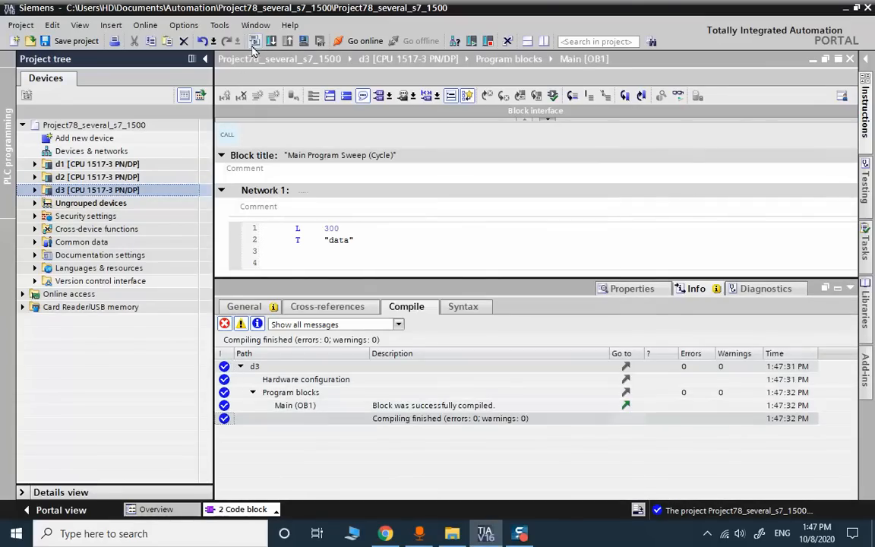
click(851, 60)
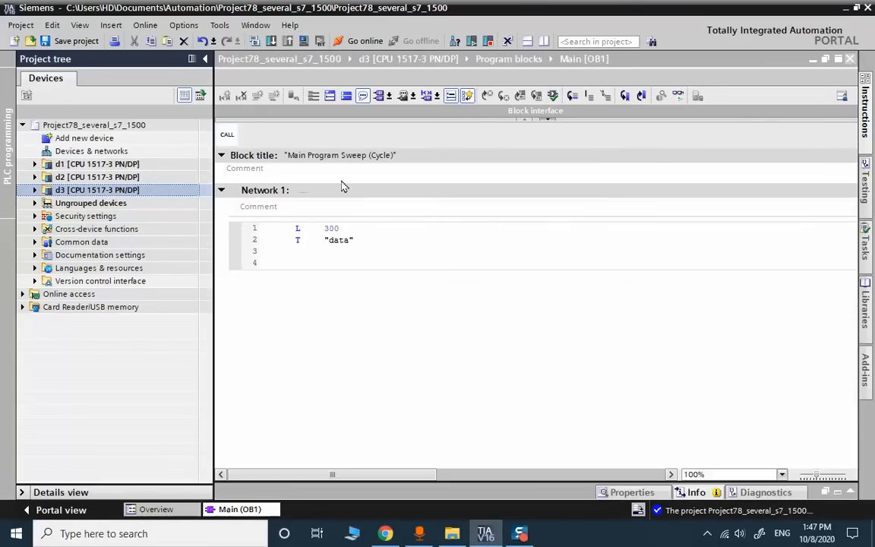
double_click(102, 165)
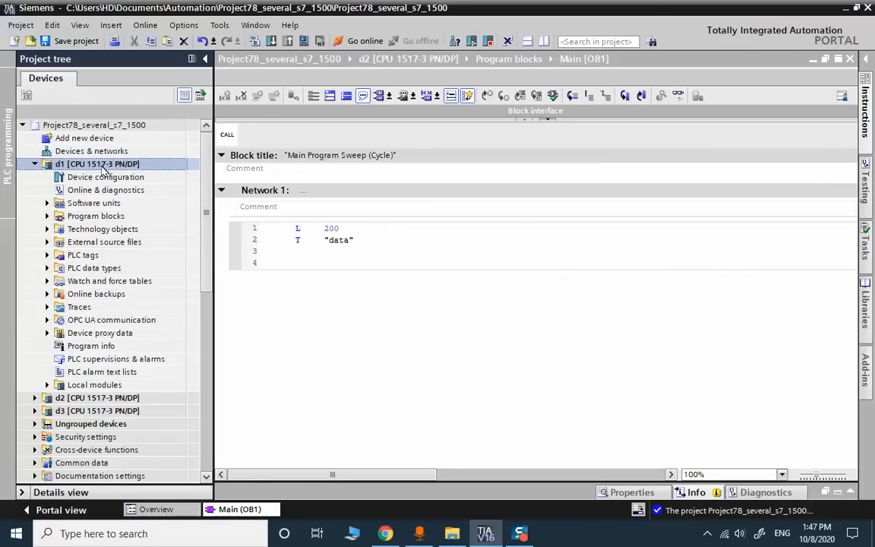
- Open d1's device configuration in Network view and display the IP address labels
double_click(105, 176)
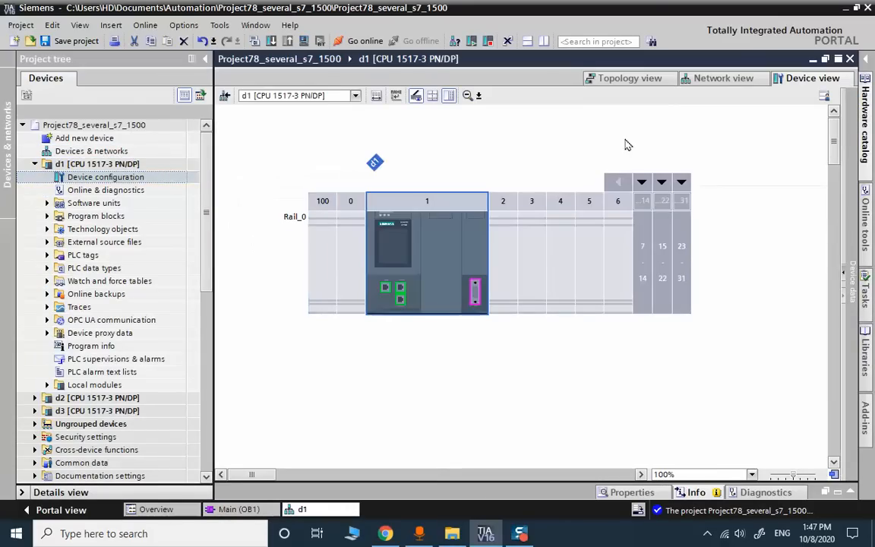
click(702, 78)
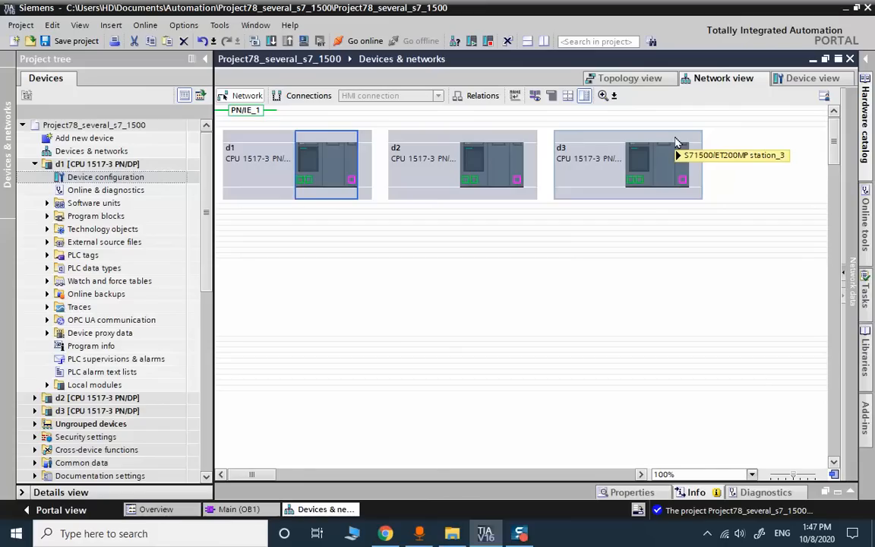
click(537, 98)
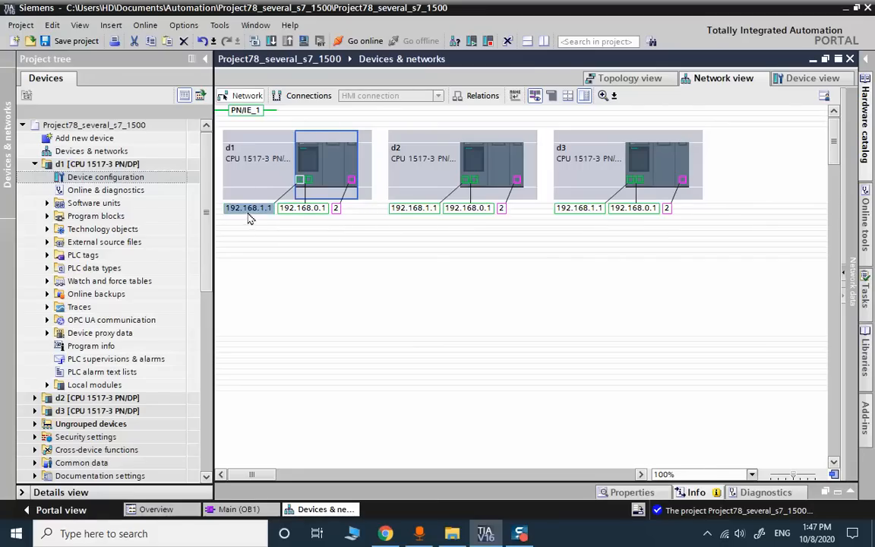
- Change d2's addresses to 192.168.1.2 and 192.168.0.2
click(429, 213)
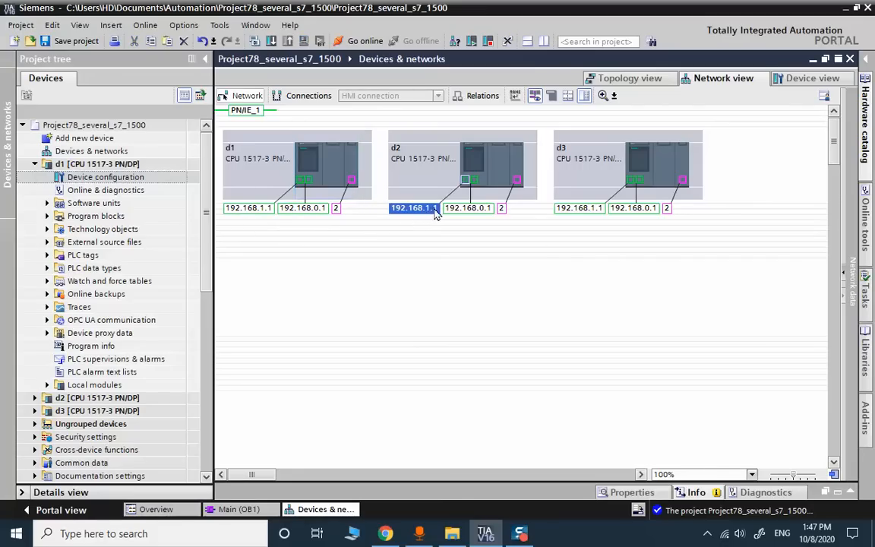
click(435, 212)
double_click(468, 210)
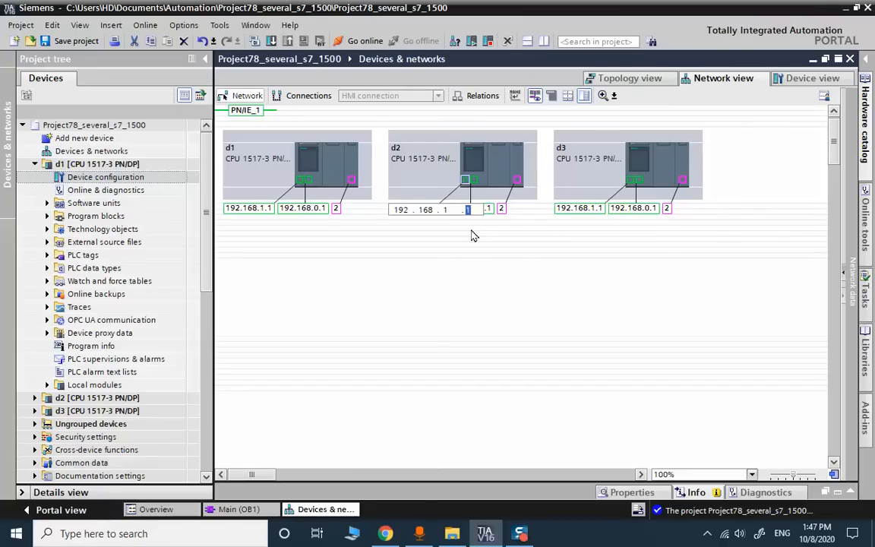
text(2)
click(490, 212)
click(491, 213)
double_click(527, 214)
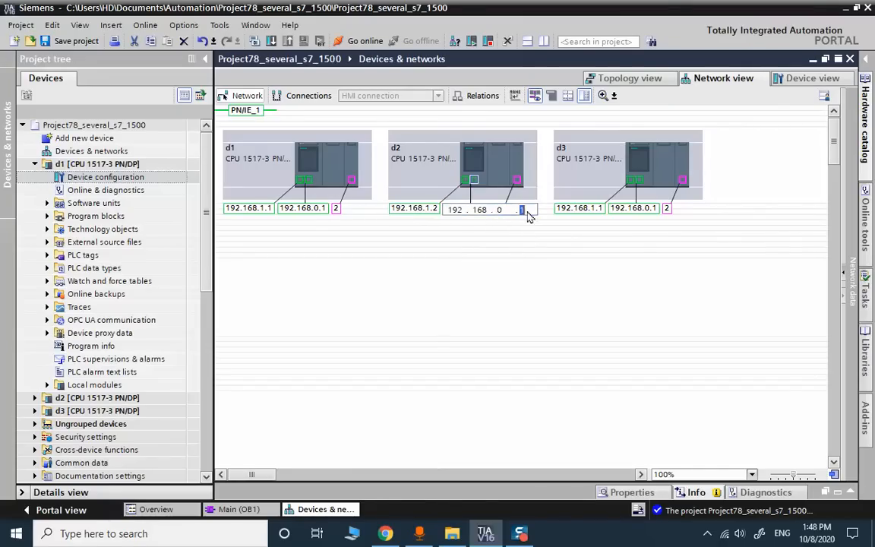
text(2)
click(516, 244)
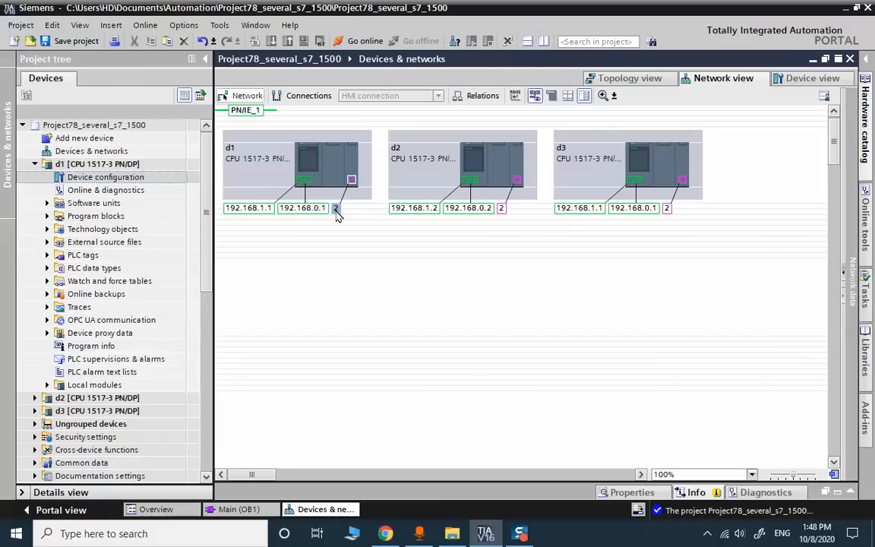
- Change d3's addresses to 192.168.1.3 and 192.168.0.3
double_click(599, 209)
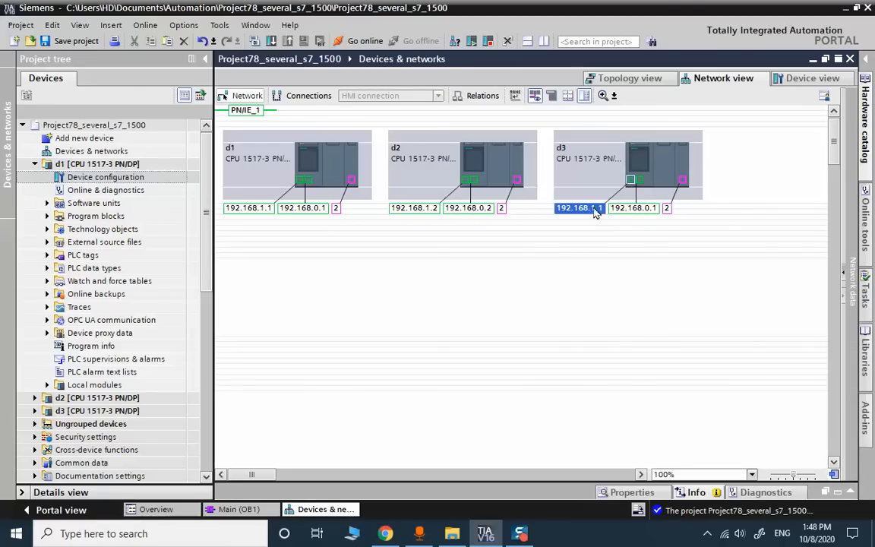
click(601, 213)
double_click(637, 210)
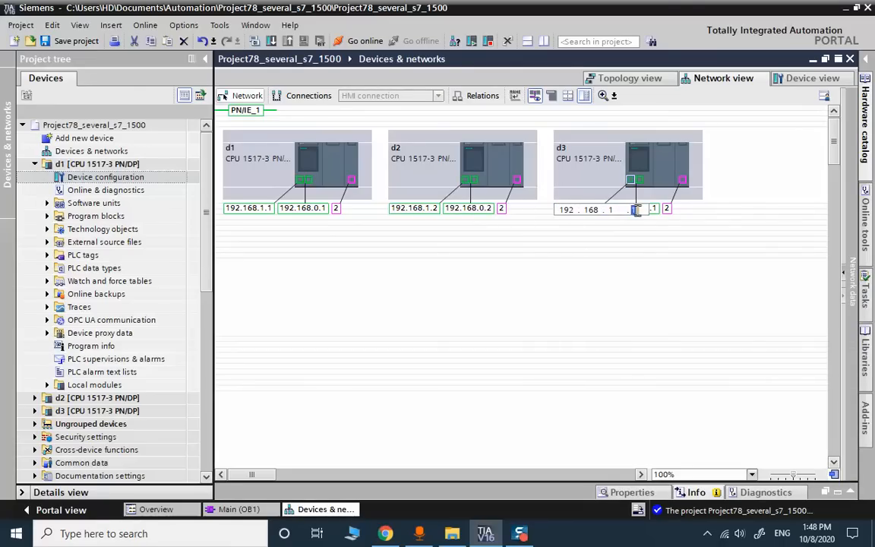
text(3)
key(Return)
click(651, 209)
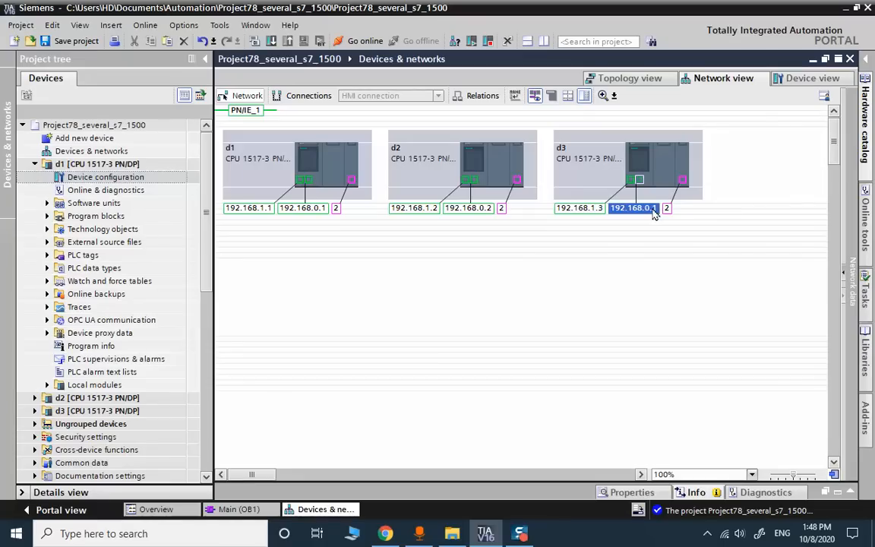
click(655, 213)
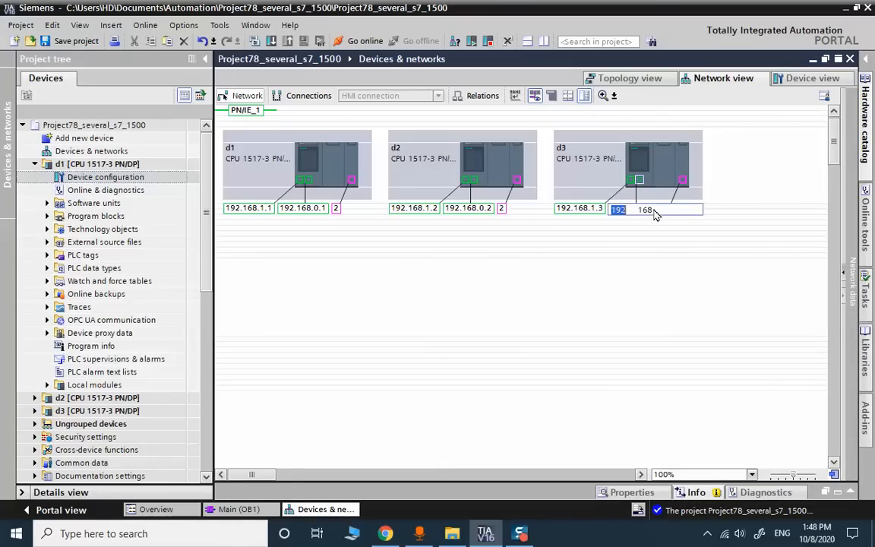
double_click(686, 211)
text(3)
key(Return)
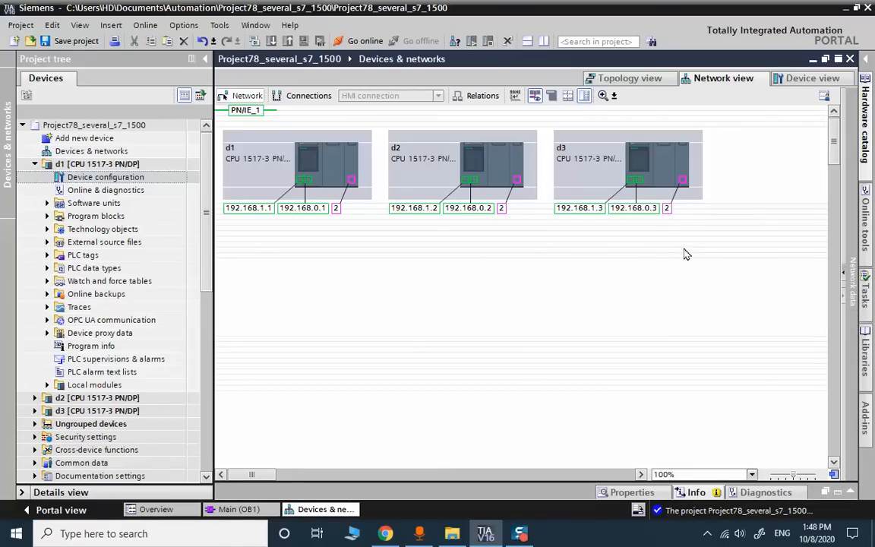
click(667, 209)
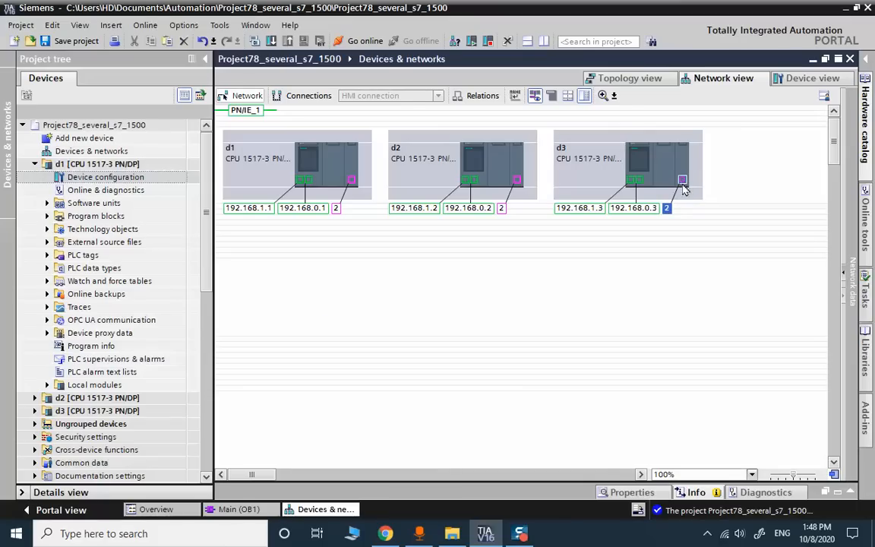
double_click(682, 182)
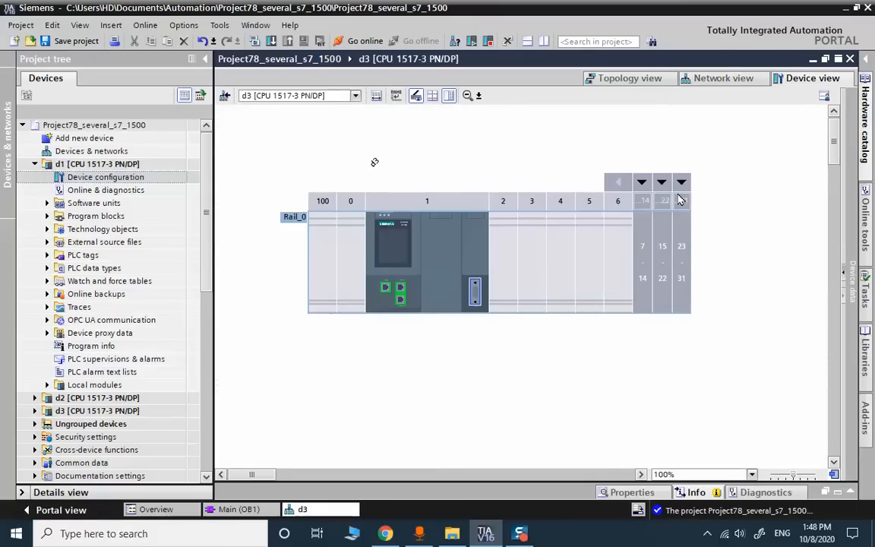
double_click(477, 295)
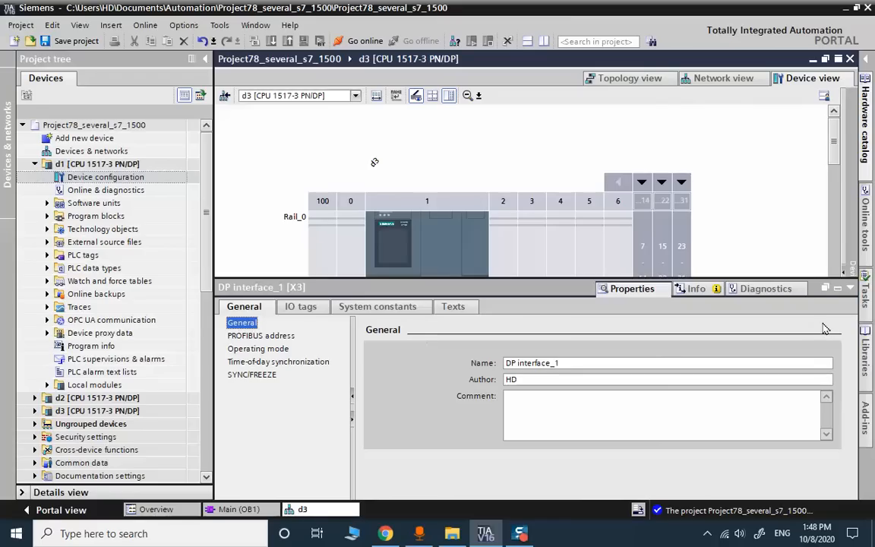
click(837, 288)
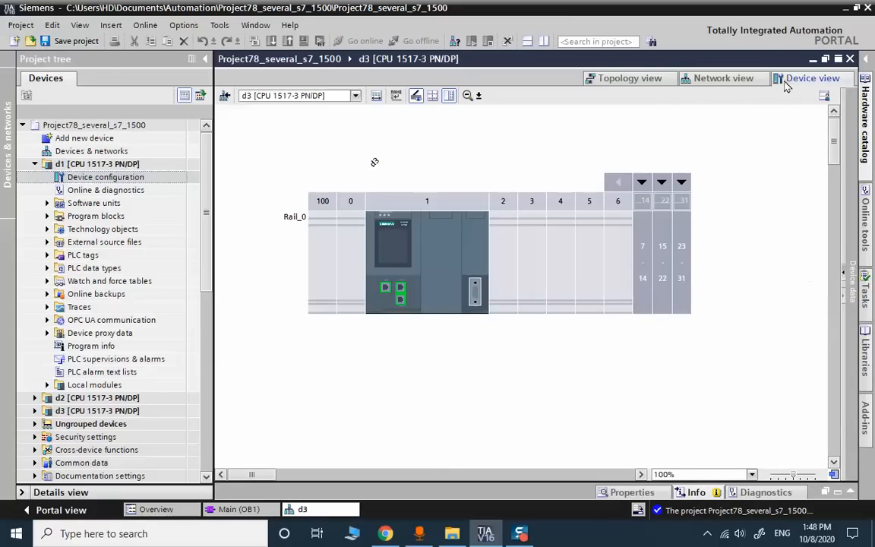
click(731, 79)
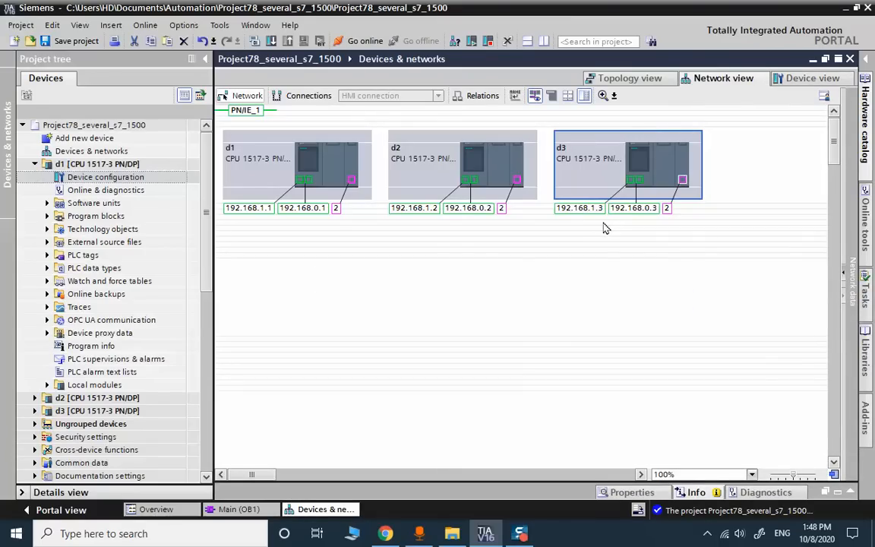
- Delete the PN/IE_1 subnet and add a new subnet from d1's PROFINET port
click(255, 111)
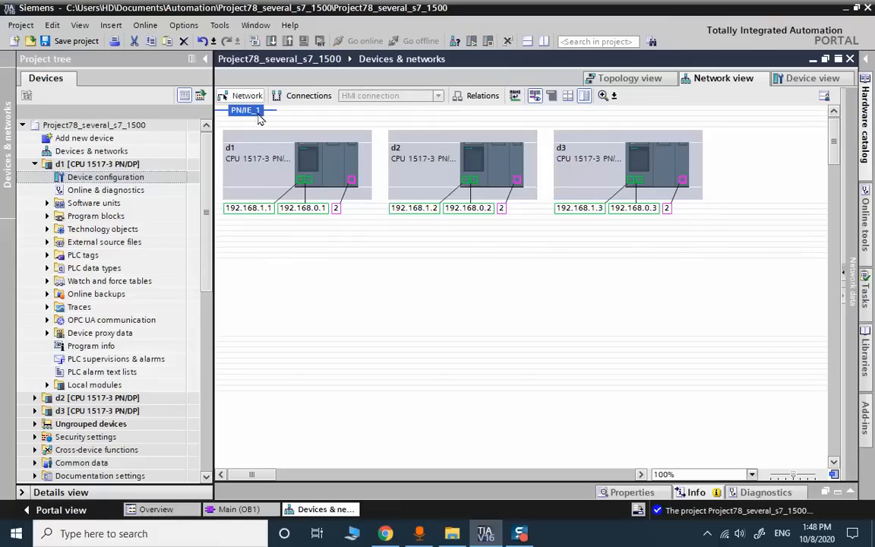
key(Delete)
click(471, 302)
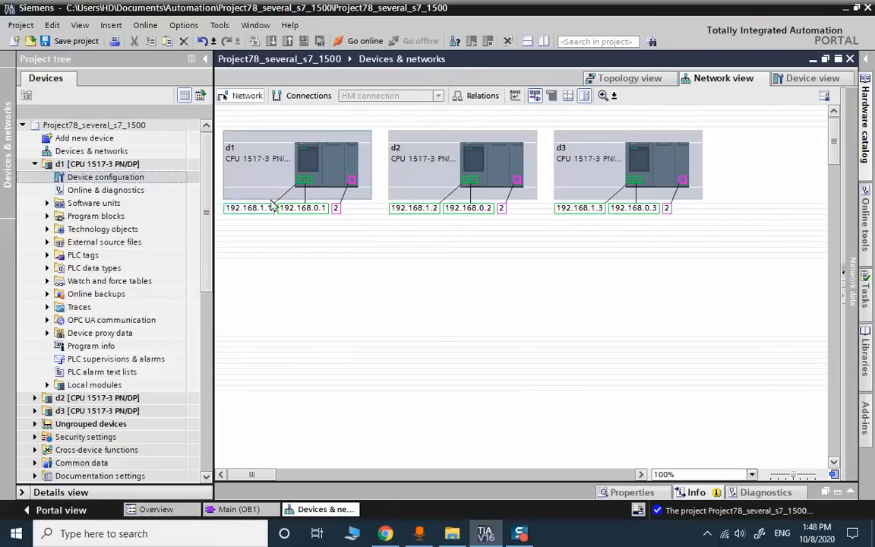
right_click(299, 182)
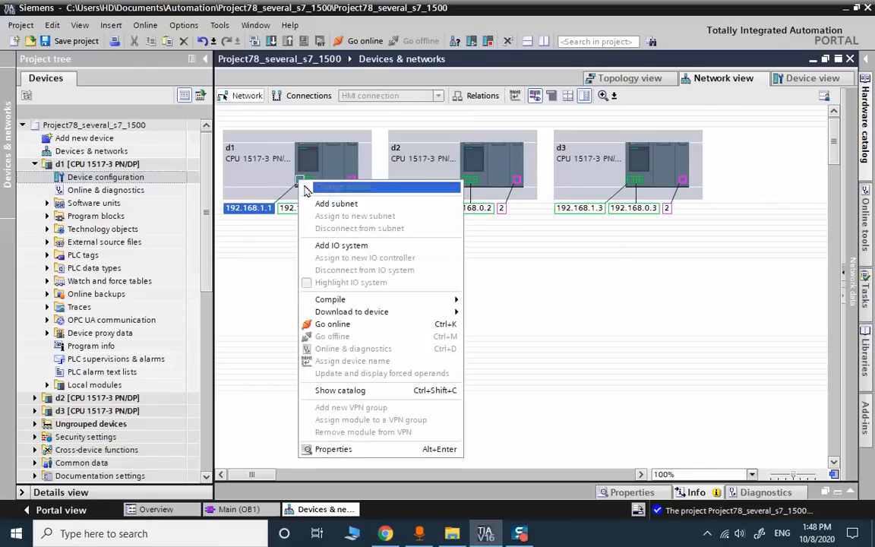
click(335, 203)
click(250, 216)
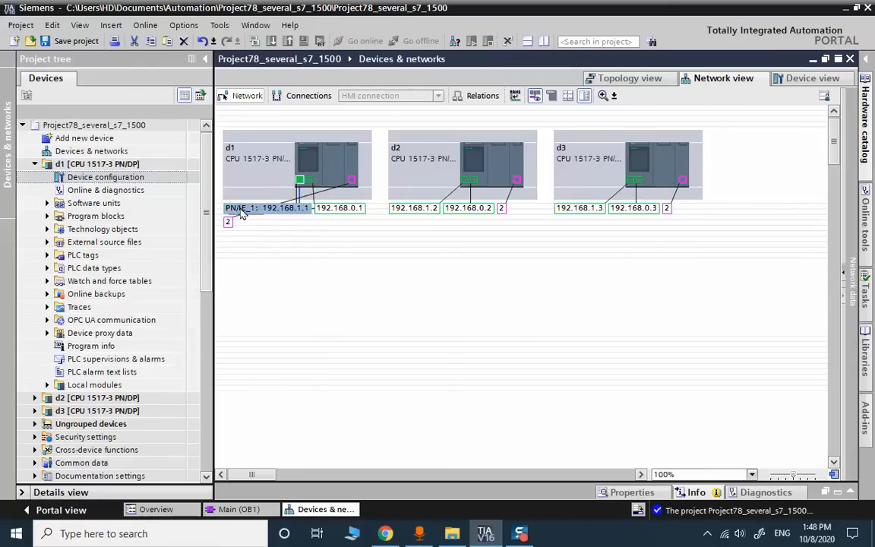
- Connect d2's and d3's PROFINET ports to PN/IE_1 and save the project
click(535, 96)
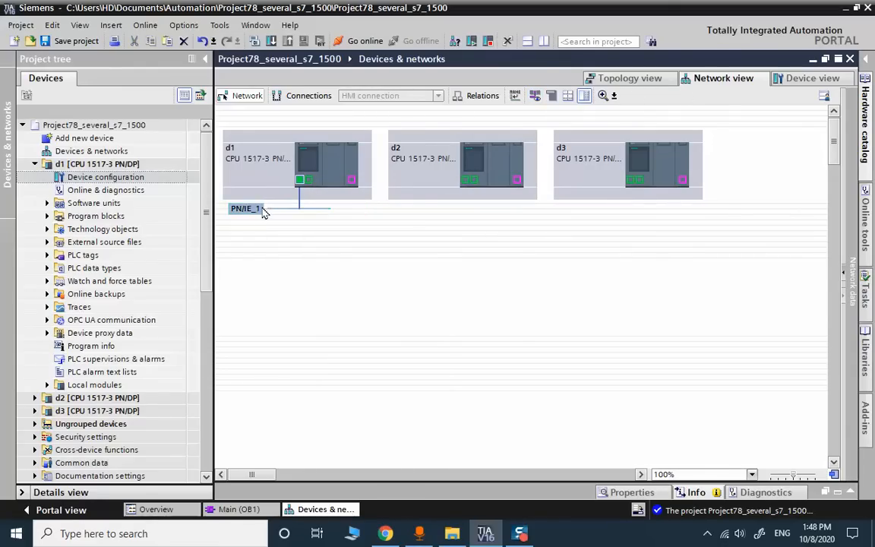
drag(247, 210, 468, 182)
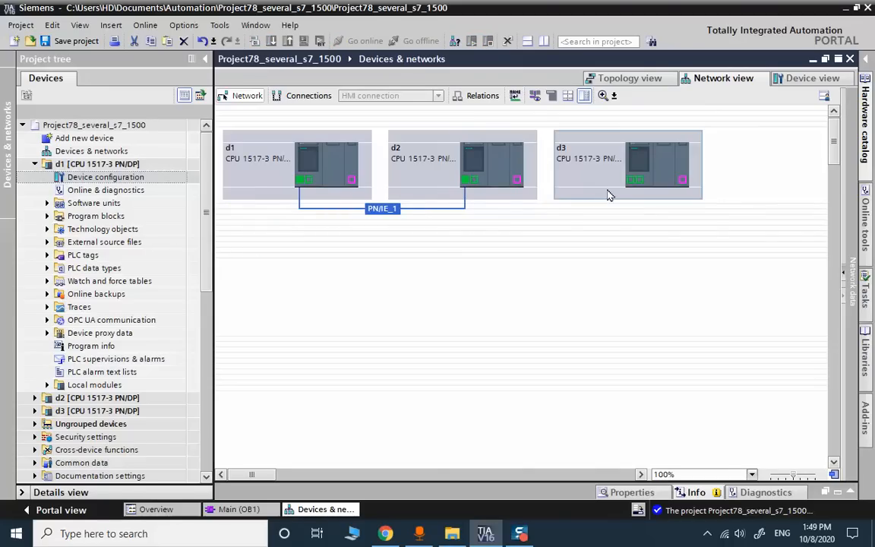
drag(636, 186, 376, 210)
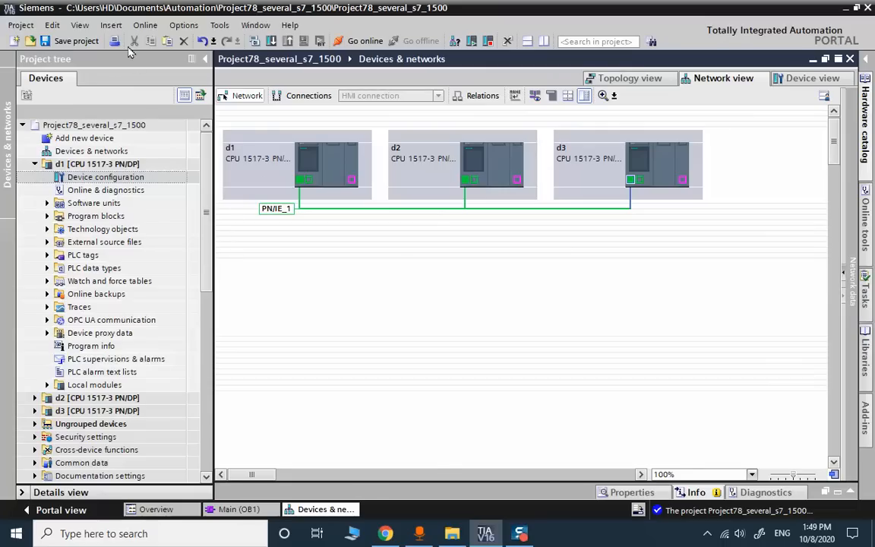
click(68, 40)
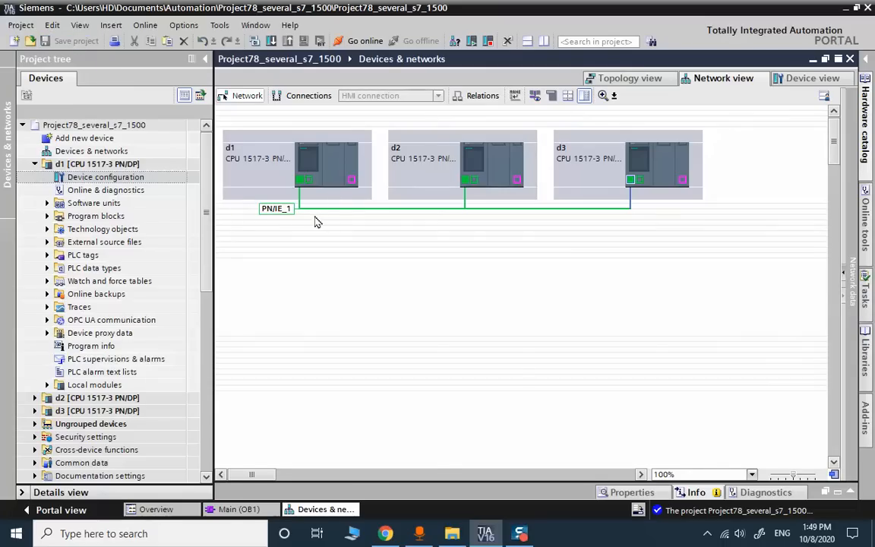
- Change the PN/IE_1 subnet's name to Ethernet1 in its properties and save with Ctrl+S
click(285, 210)
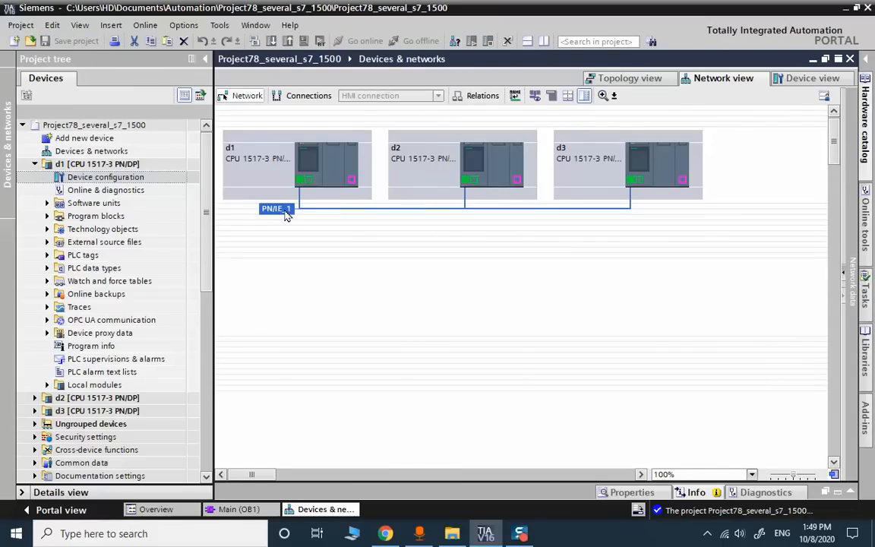
double_click(285, 211)
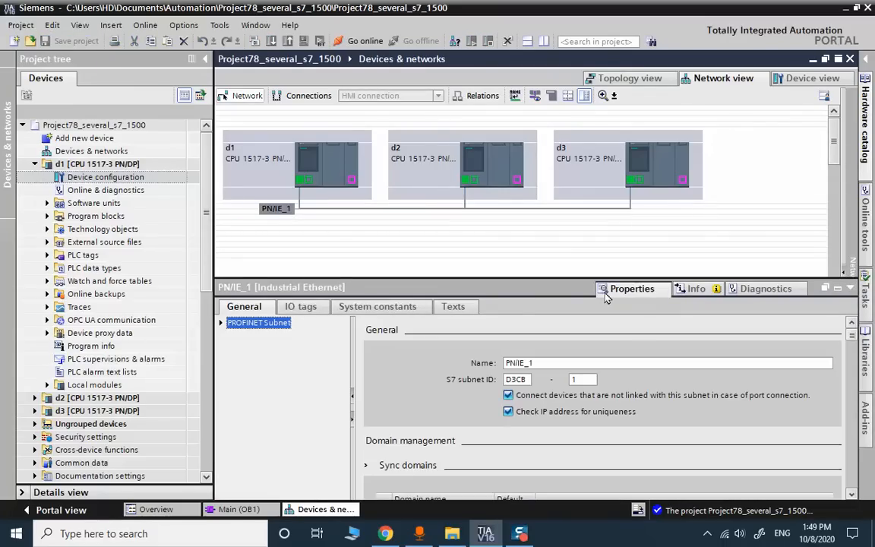
click(564, 359)
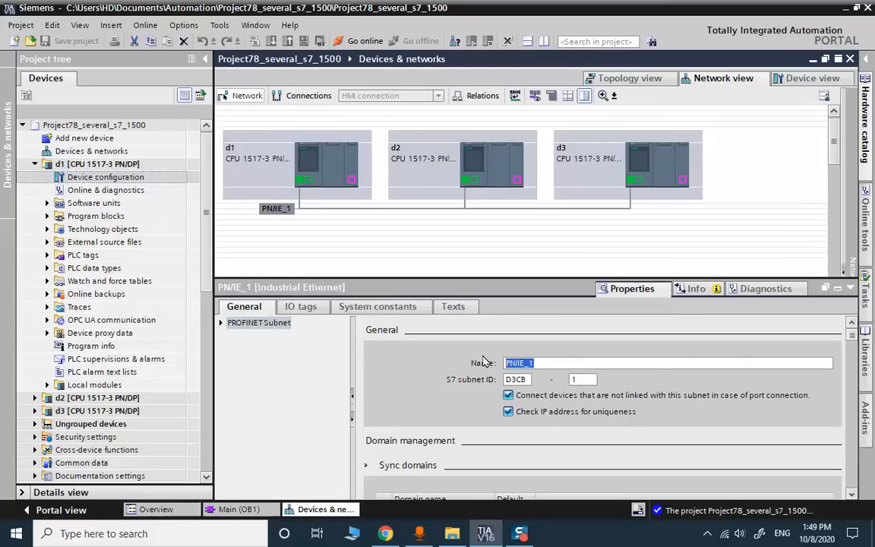
text(e)
key(BackSpace)
text(E)
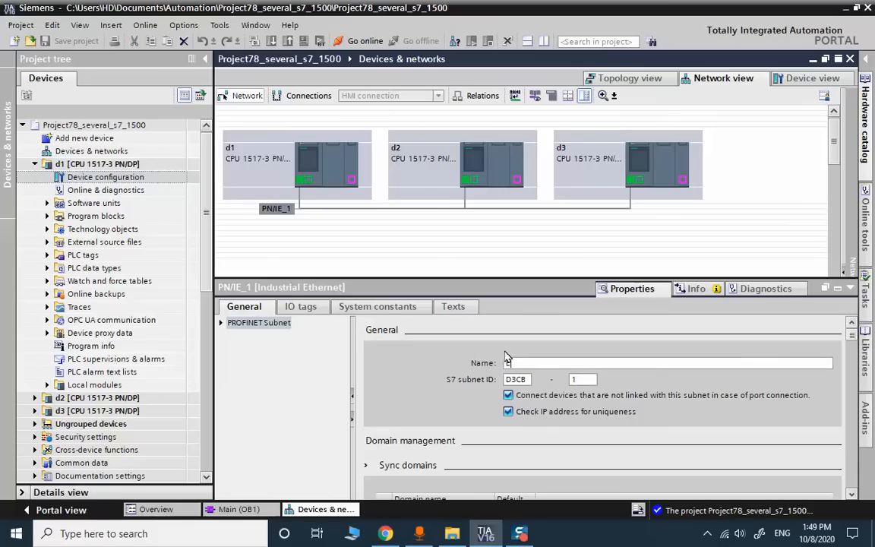
text(thernet1)
click(90, 164)
click(34, 163)
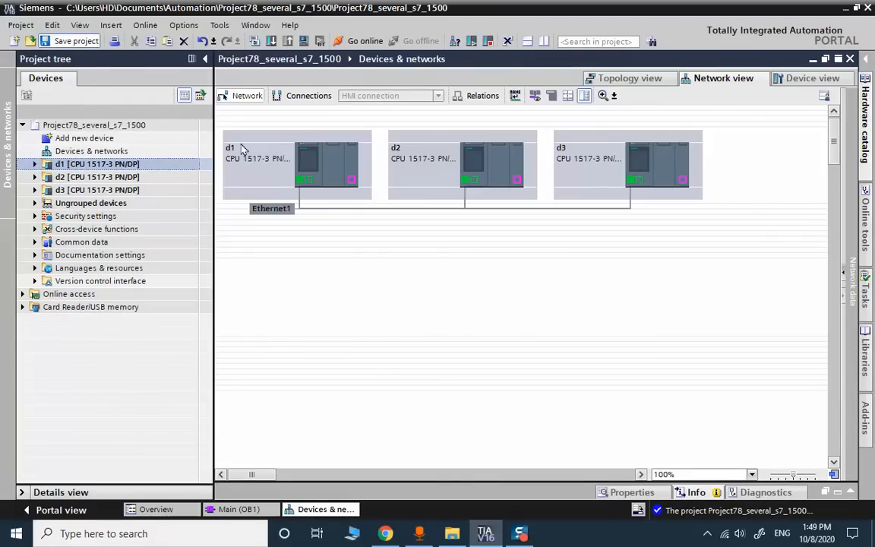
key(ctrl+s)
- Add a KP900 Comfort panel (6AV2 124-1JC01-0AX0) as HMI_1 and finish the device wizard
click(328, 233)
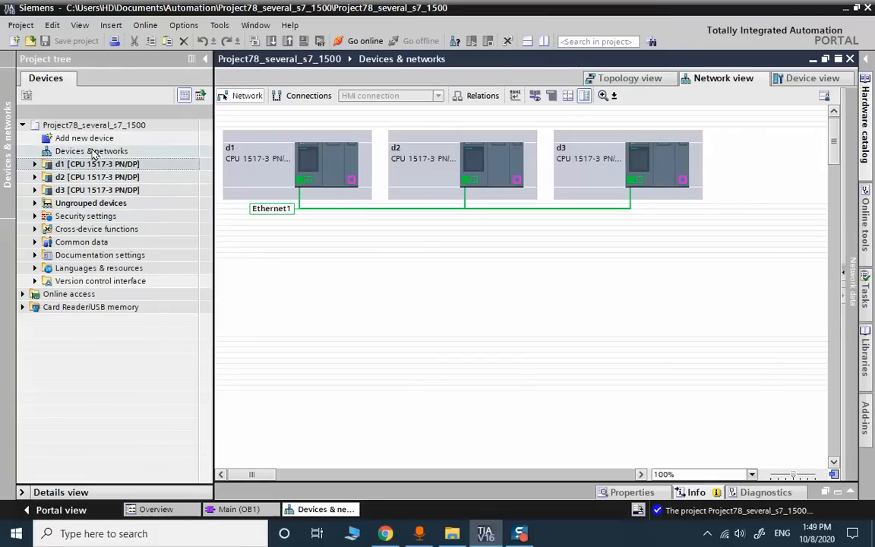
click(94, 140)
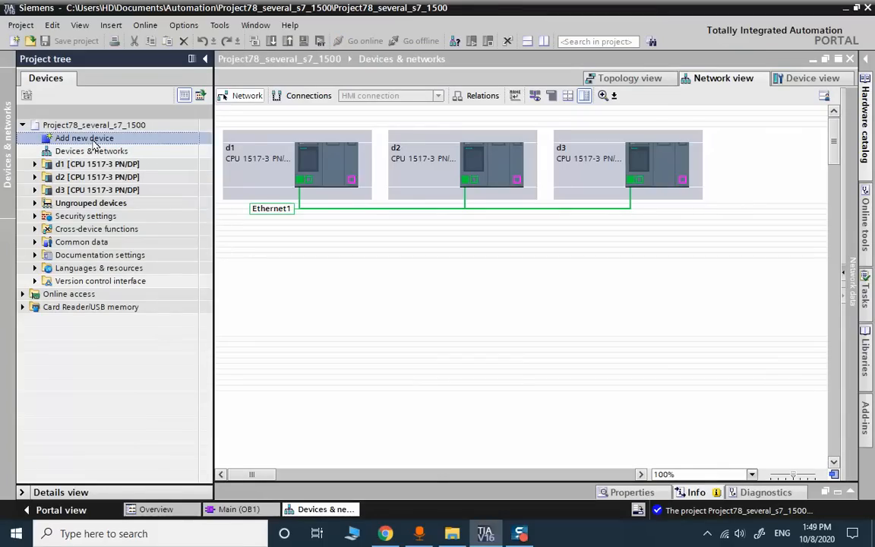
double_click(95, 140)
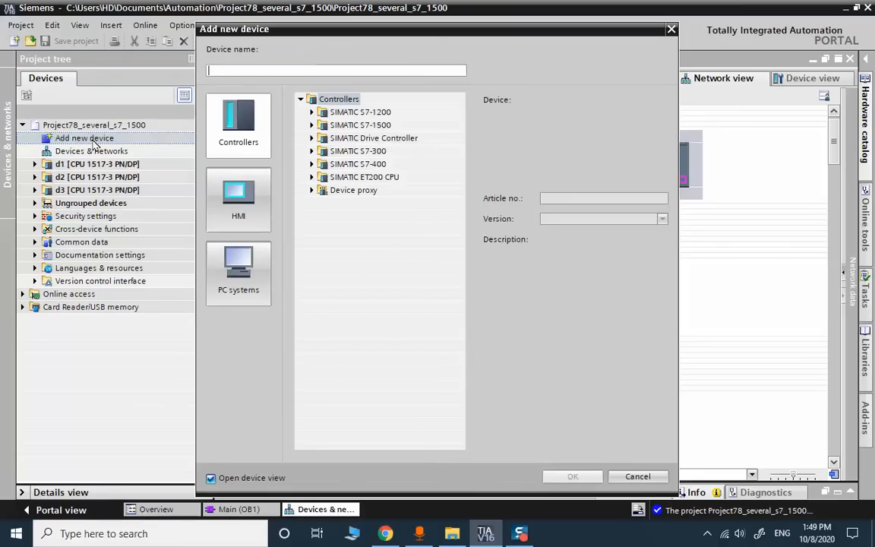
click(254, 202)
double_click(360, 126)
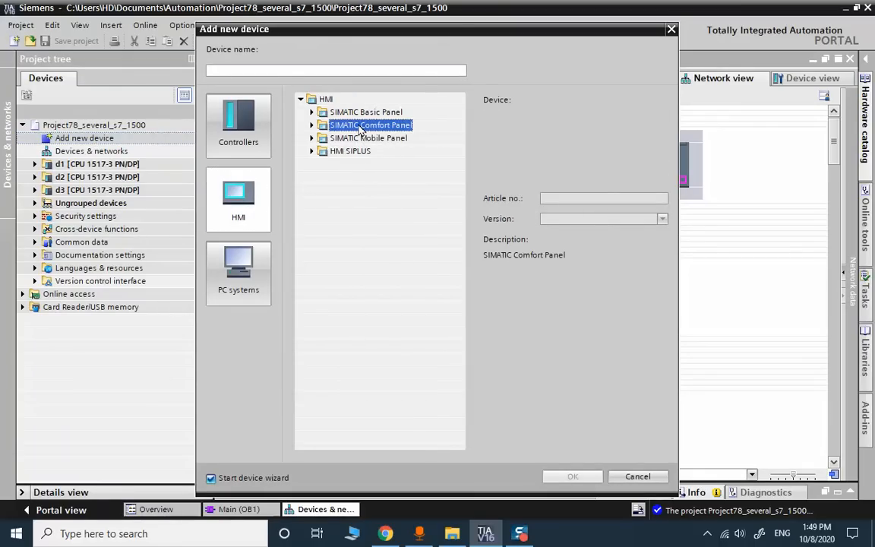
double_click(365, 163)
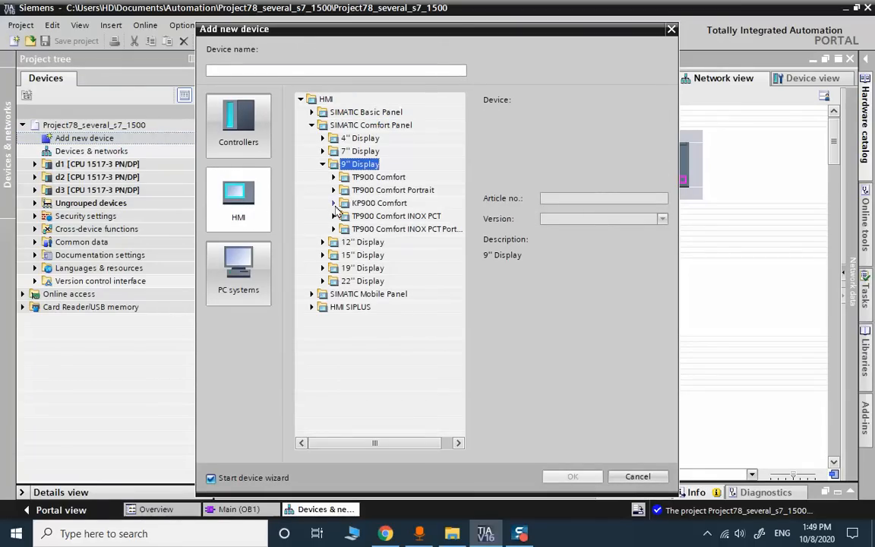
click(375, 205)
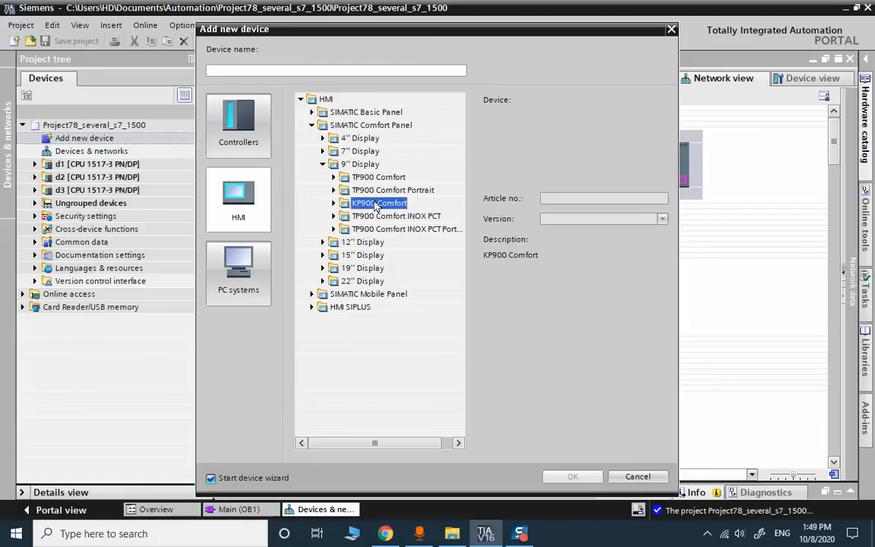
double_click(376, 203)
click(401, 216)
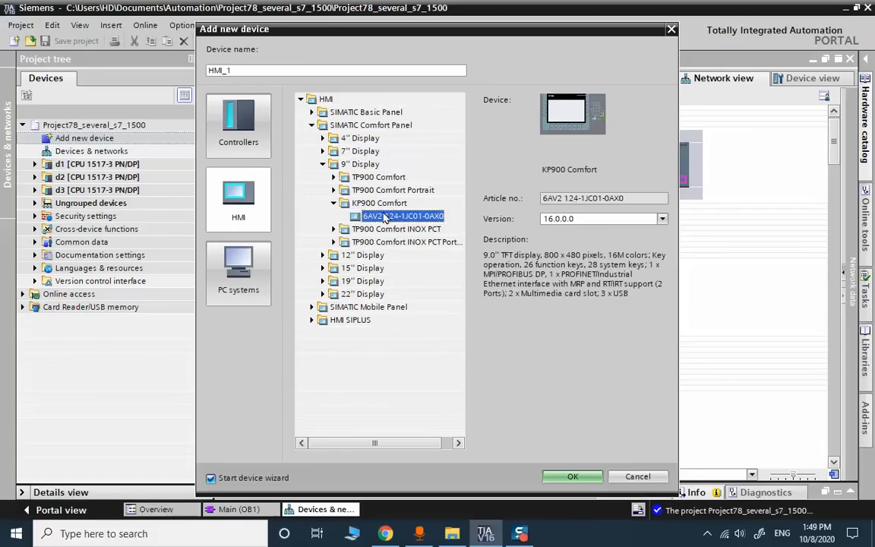
click(591, 473)
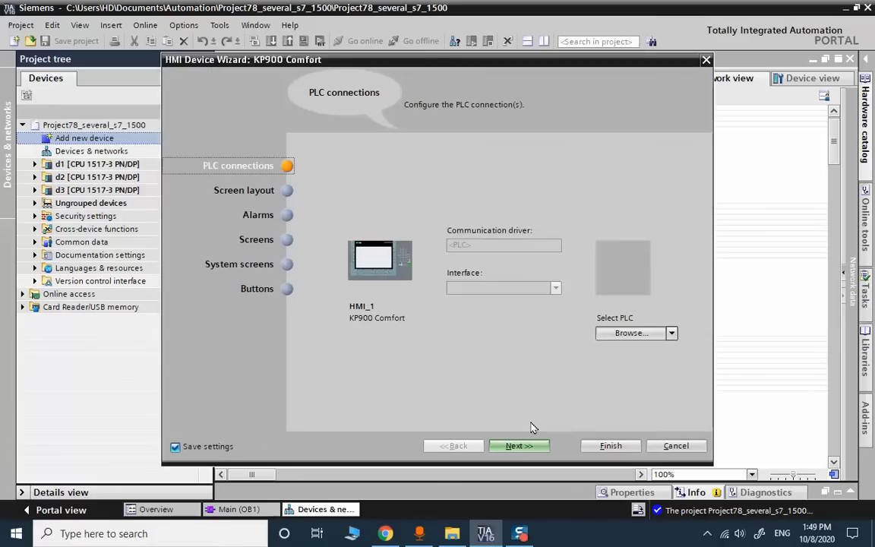
click(608, 447)
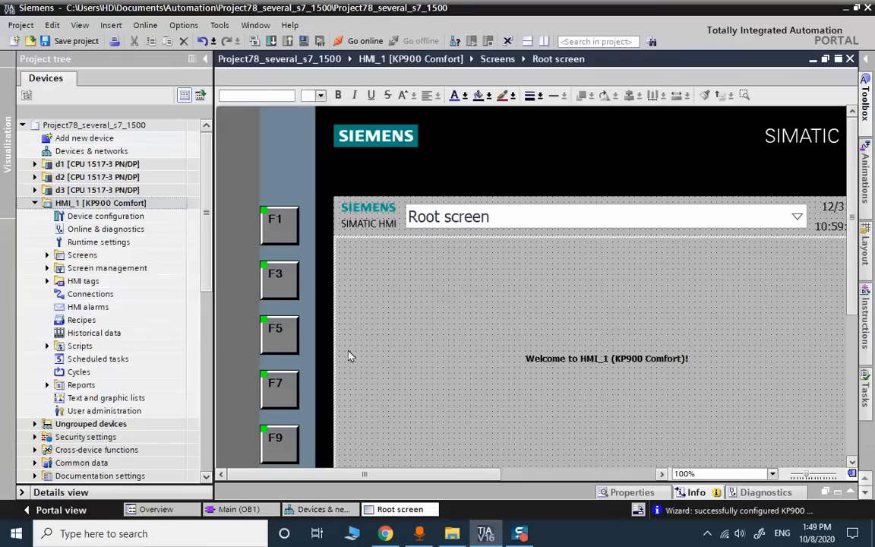
- In Network view, change HMI_1's IP address to 192.168.1.4
click(347, 509)
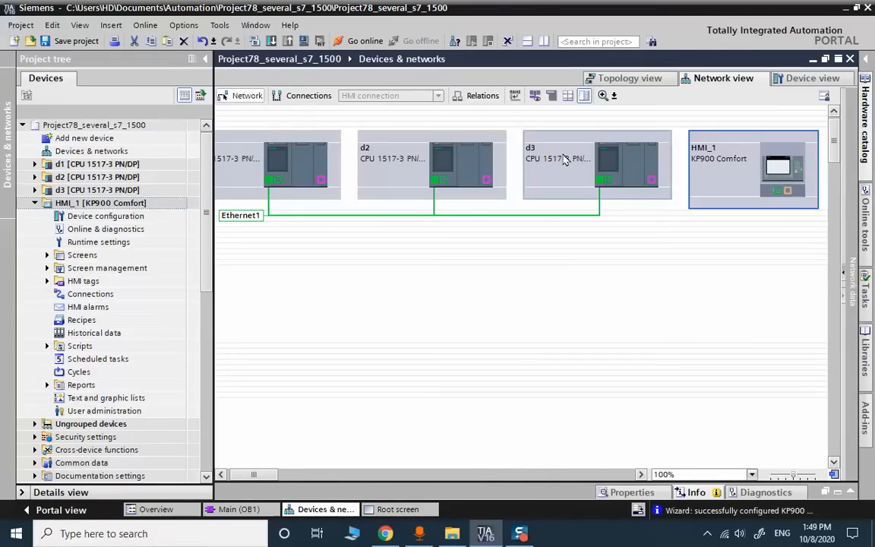
click(534, 96)
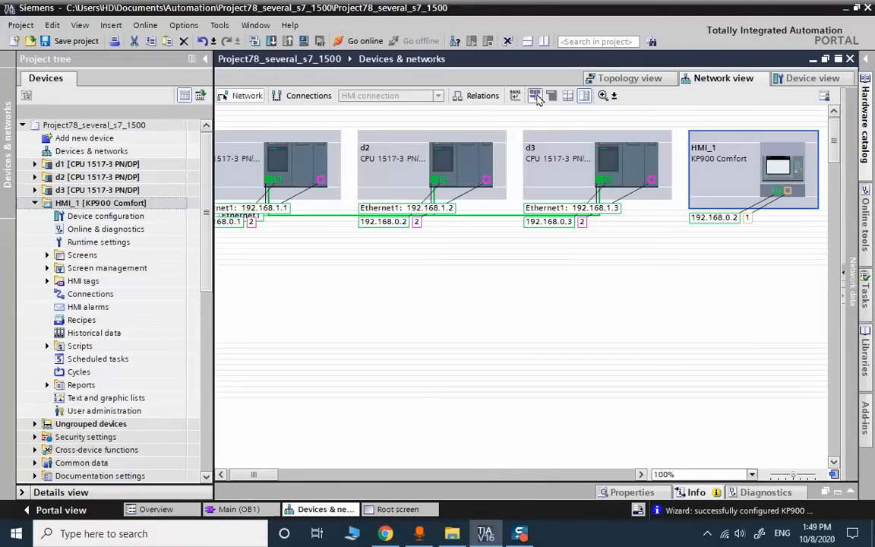
click(725, 219)
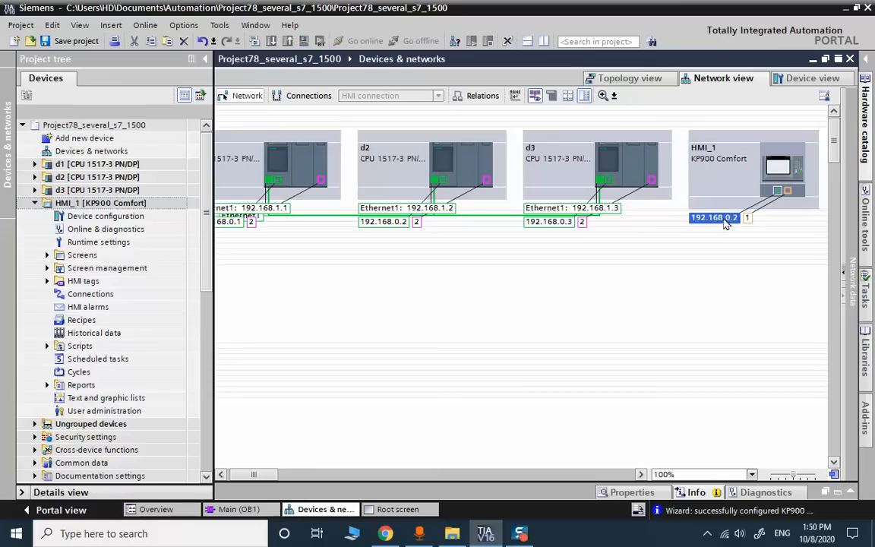
click(729, 222)
double_click(746, 220)
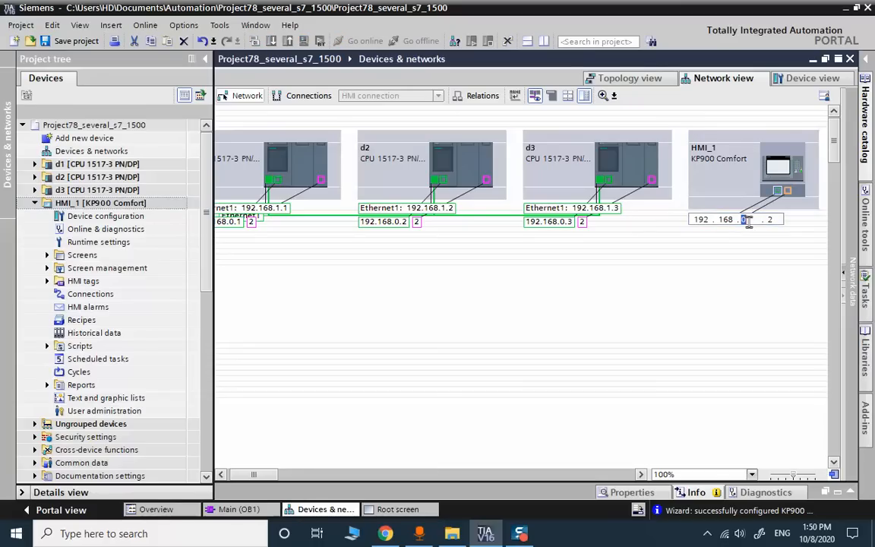
text(1 . 4)
click(677, 242)
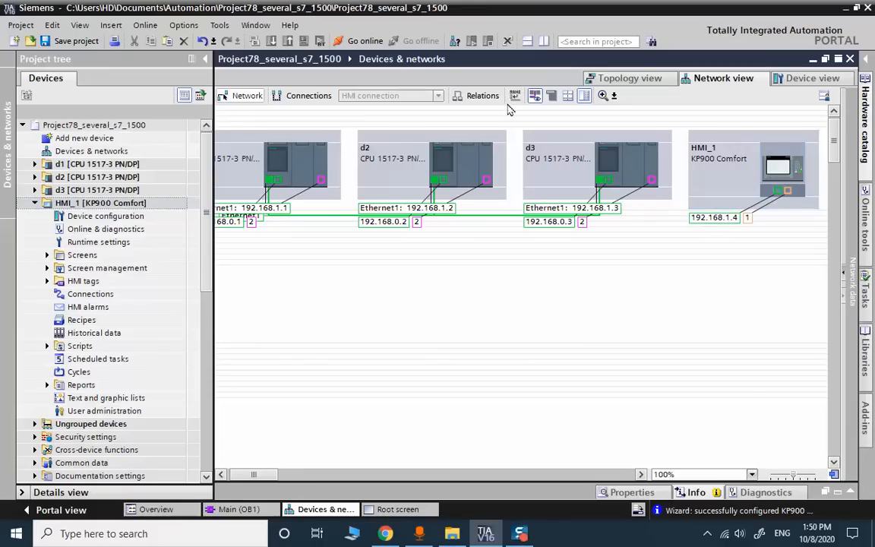
- Link HMI_1's port to the Ethernet1 subnet and save the project
click(533, 96)
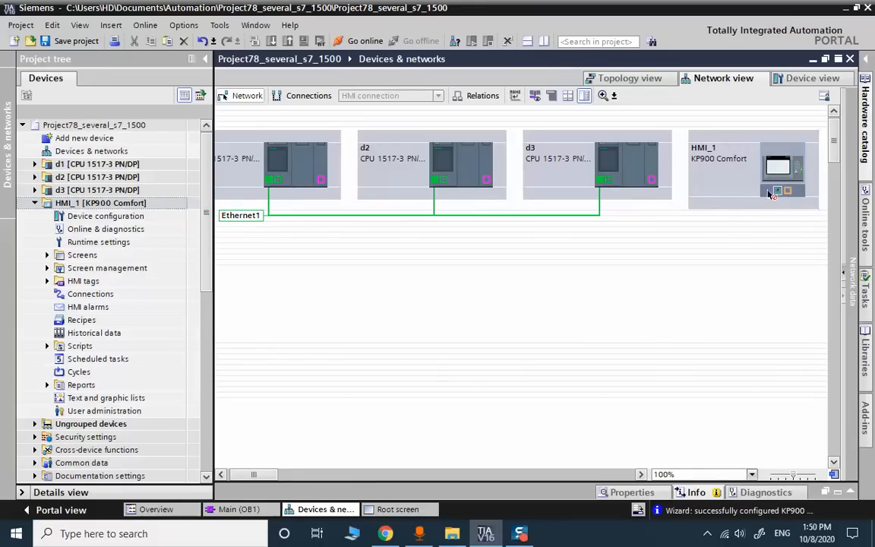
drag(777, 190, 254, 219)
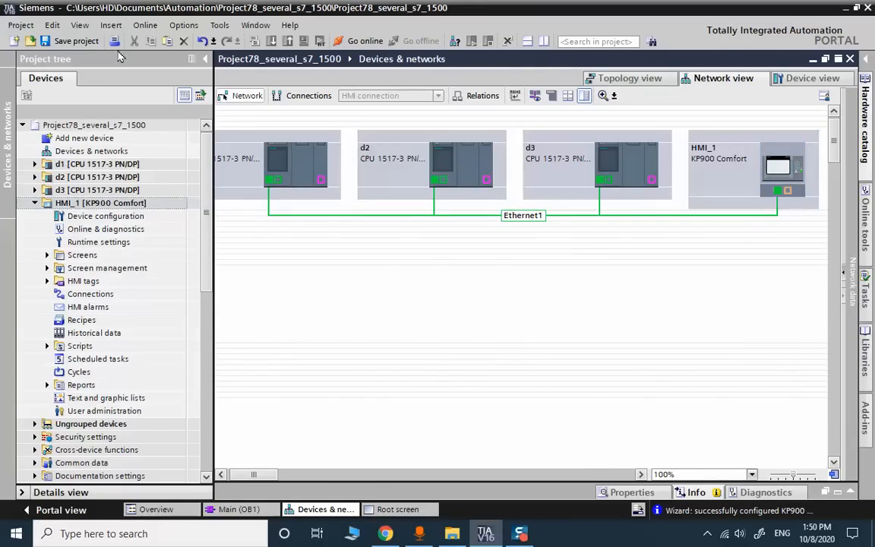
click(81, 40)
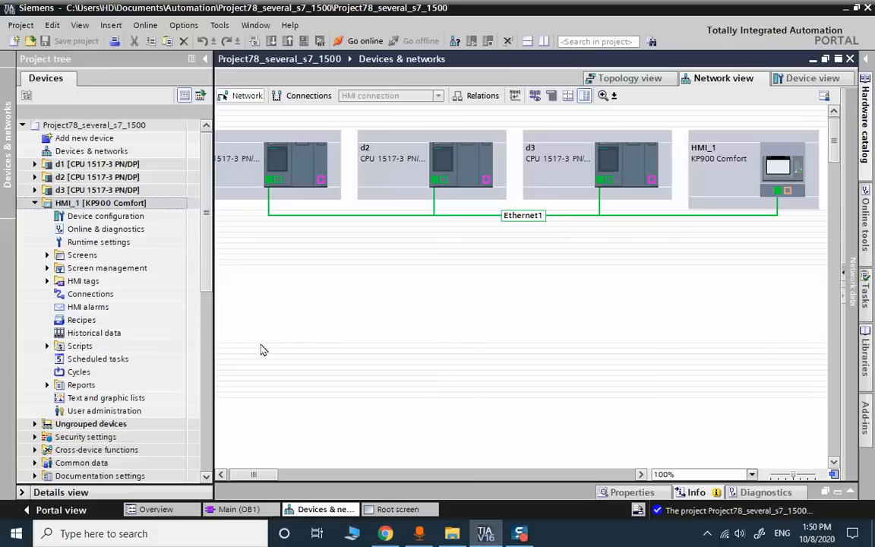
- Add Connection_1 in HMI_1's connections editor using the ETHERNET interface
click(81, 296)
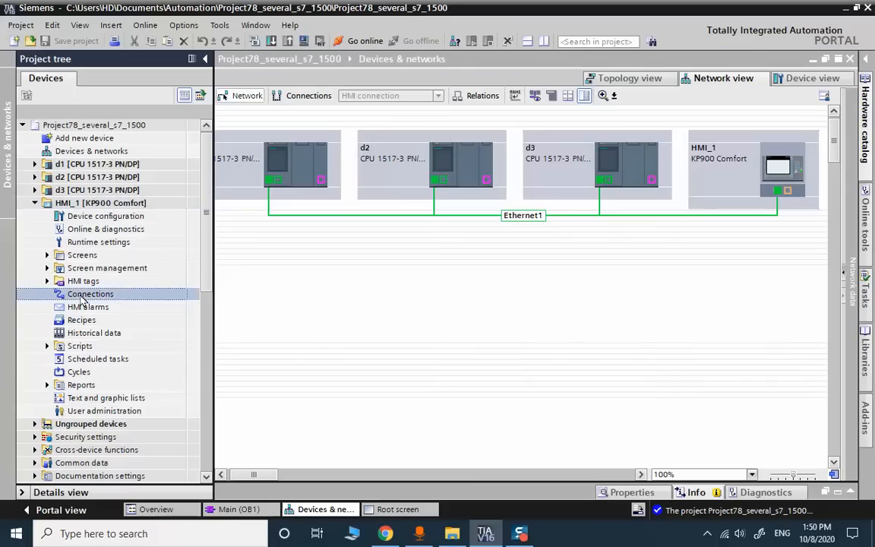
double_click(82, 296)
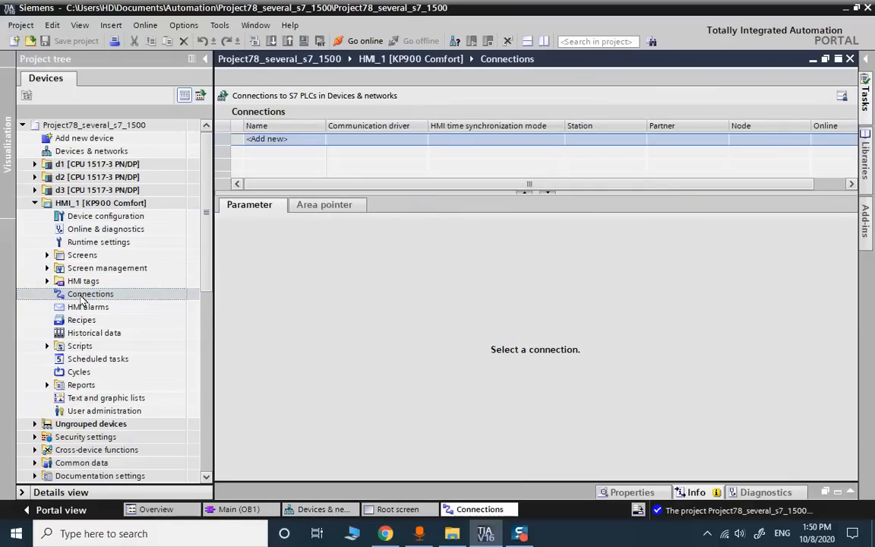
click(268, 141)
double_click(267, 151)
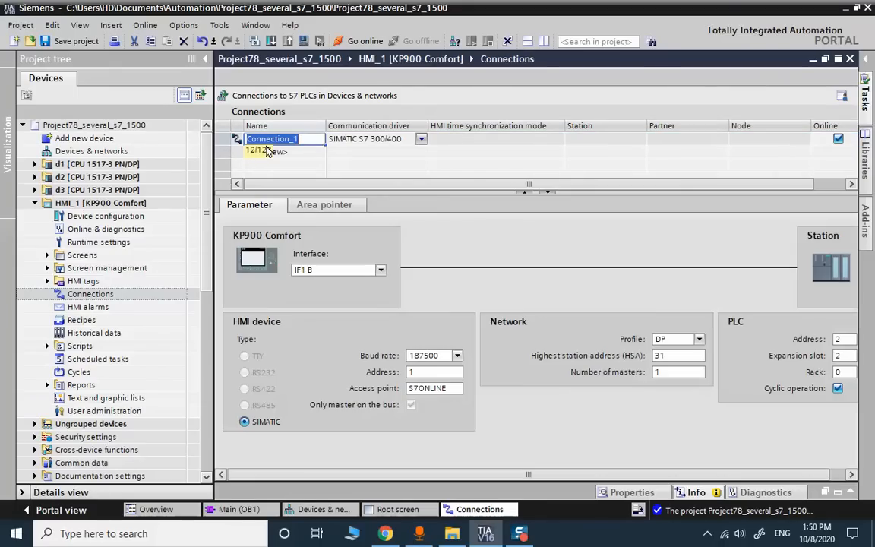
click(363, 272)
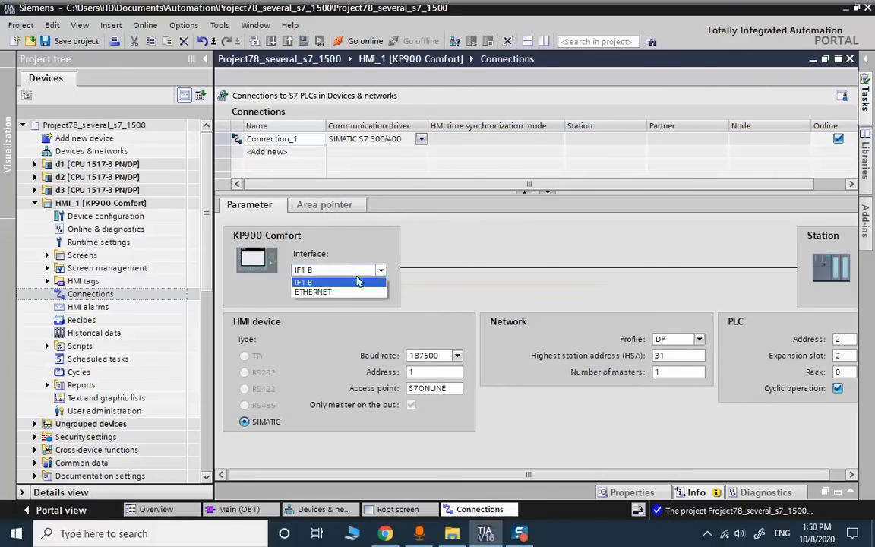
click(341, 292)
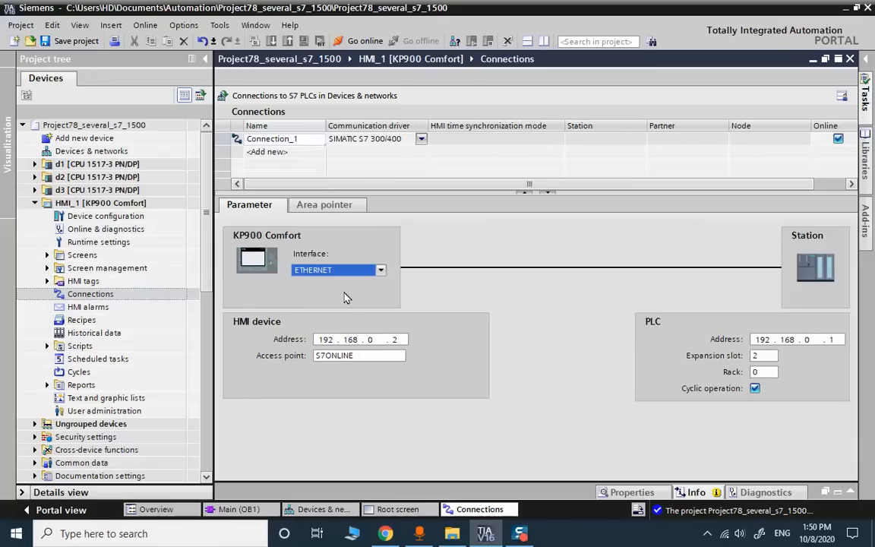
- Set Connection_1's HMI address to 192.168.1.4 and PLC address to 192.168.1.1
click(370, 340)
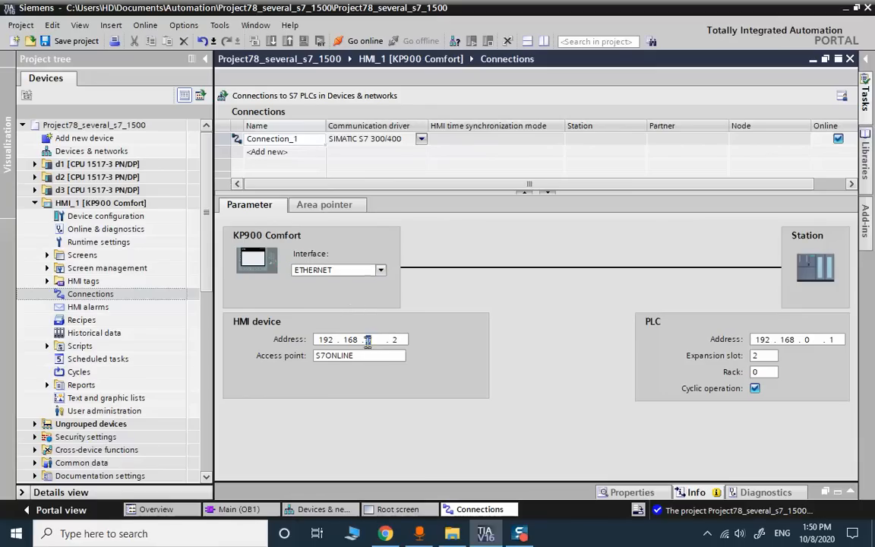
text(1)
click(393, 339)
text(4)
click(806, 339)
text(1)
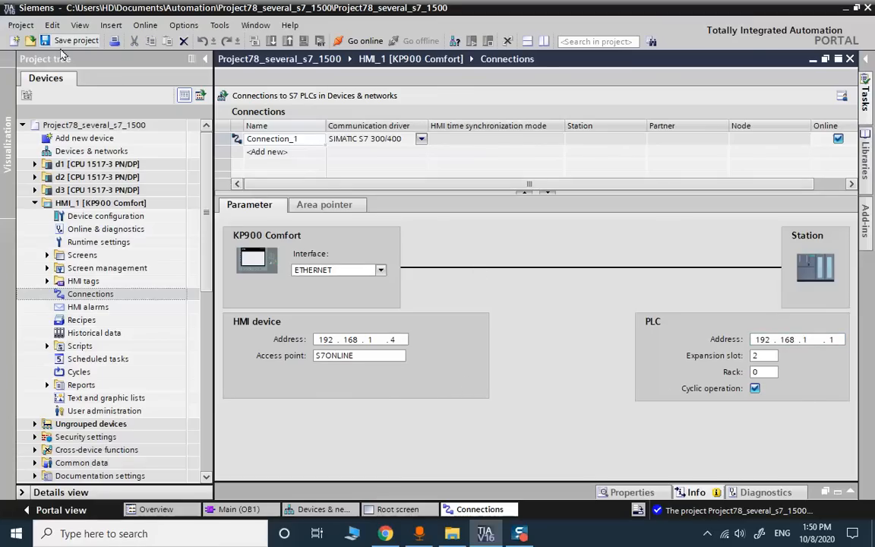
click(319, 509)
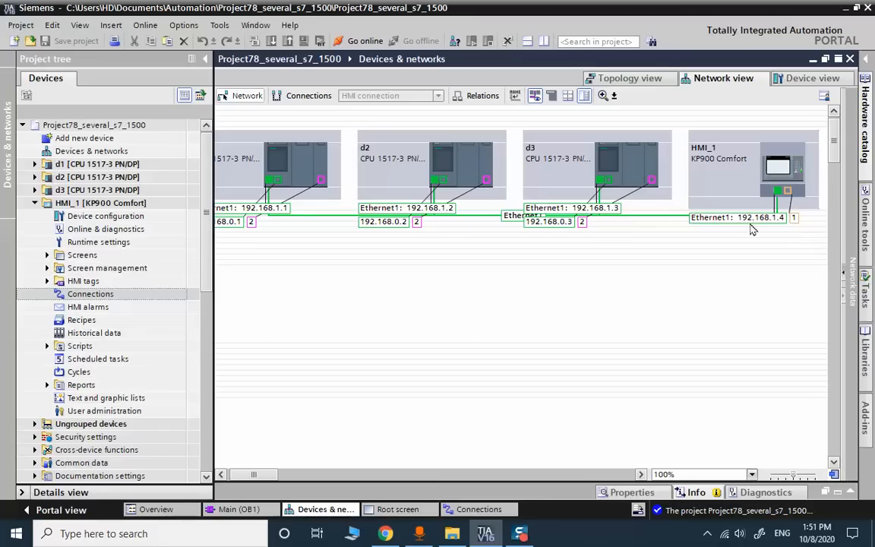
click(460, 511)
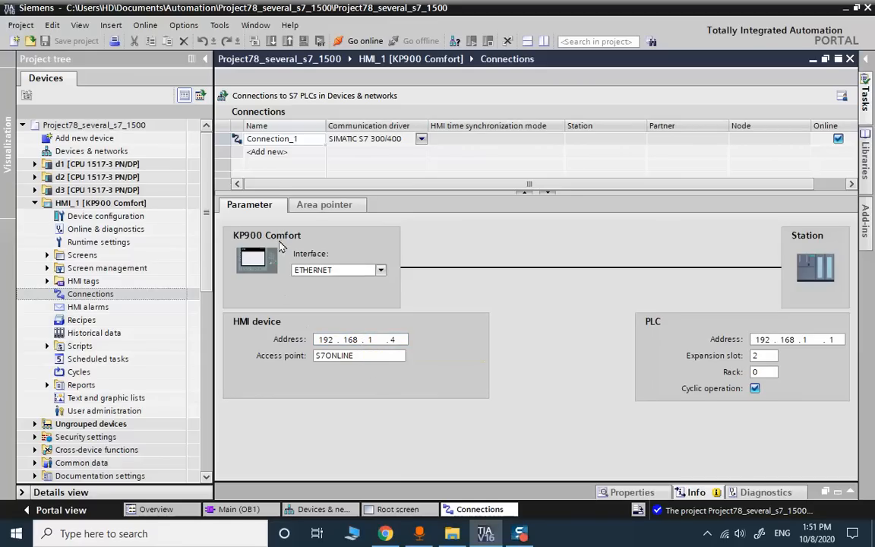
- Add Connection_2 and set Connection_1 and Connection_2 to the SIMATIC S7 1500 driver
double_click(267, 153)
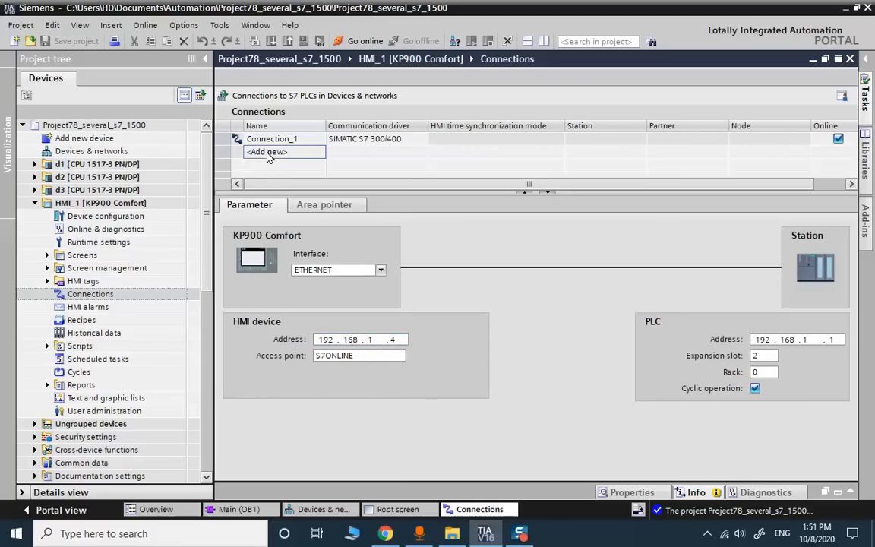
click(422, 143)
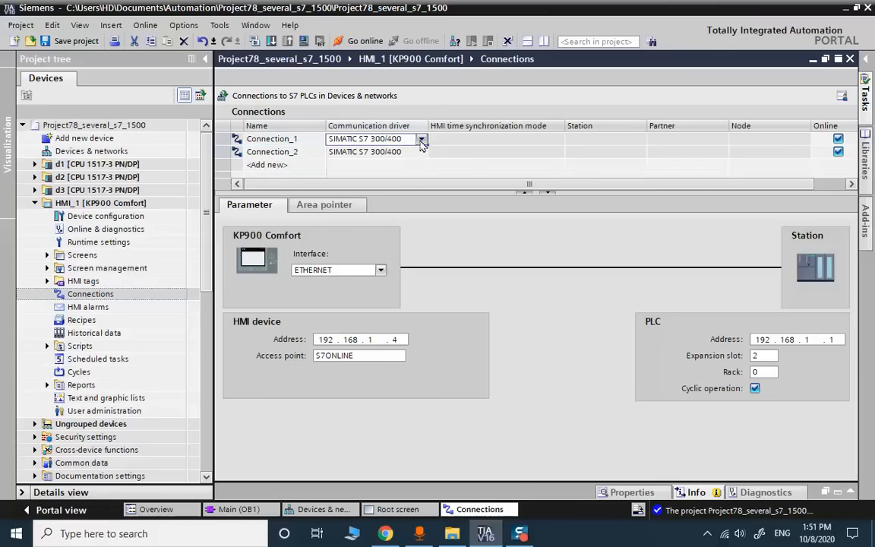
click(423, 141)
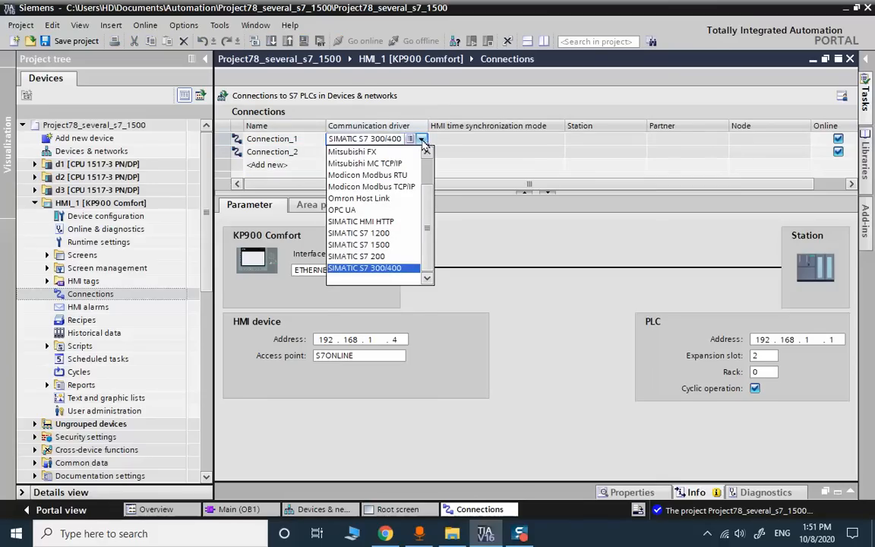
click(388, 245)
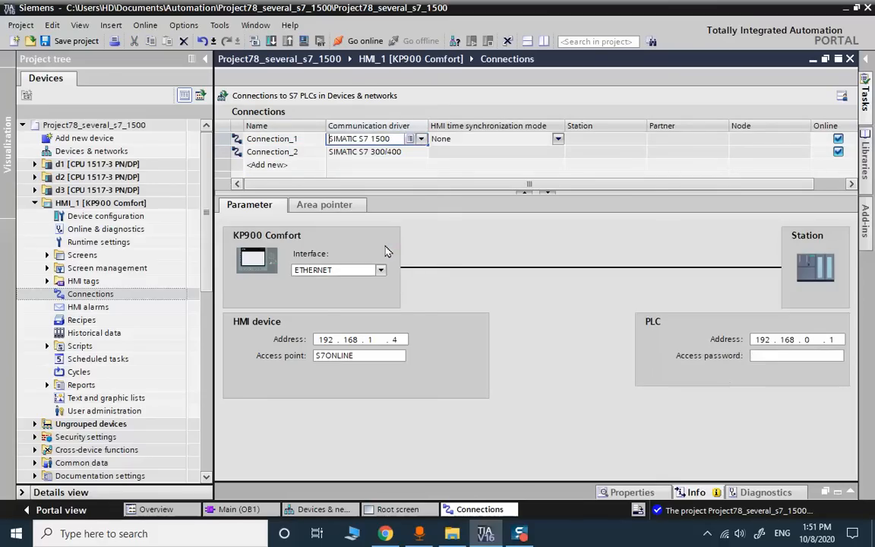
click(398, 154)
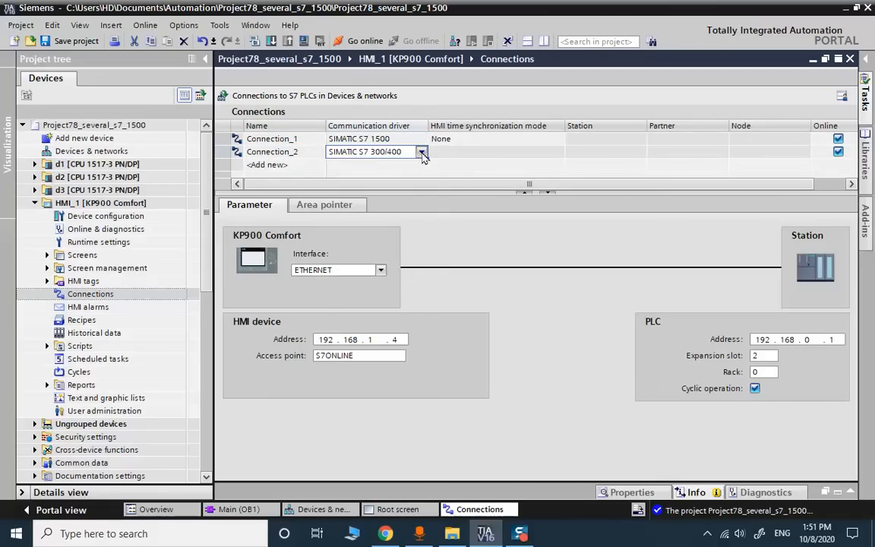
click(422, 152)
click(403, 261)
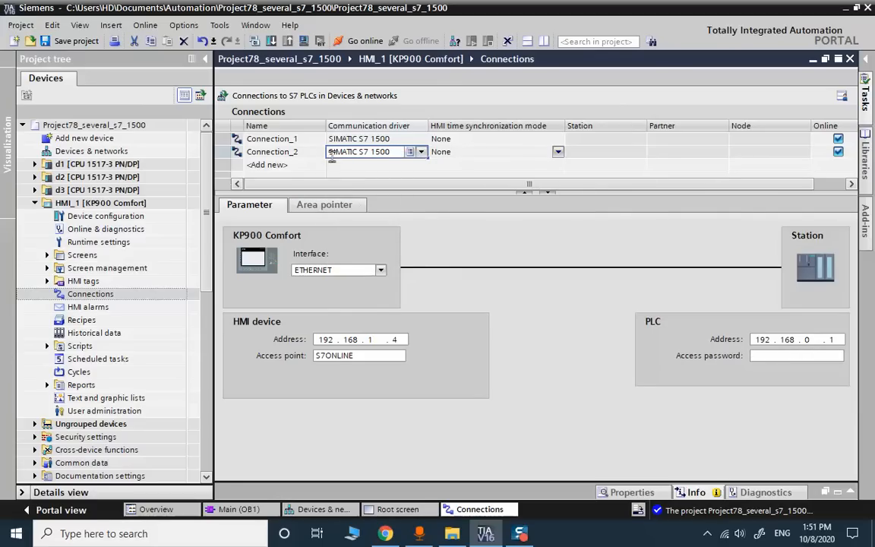
- Check Connection_1's PLC address and set Connection_2's PLC address to 192.168.1.2
click(268, 138)
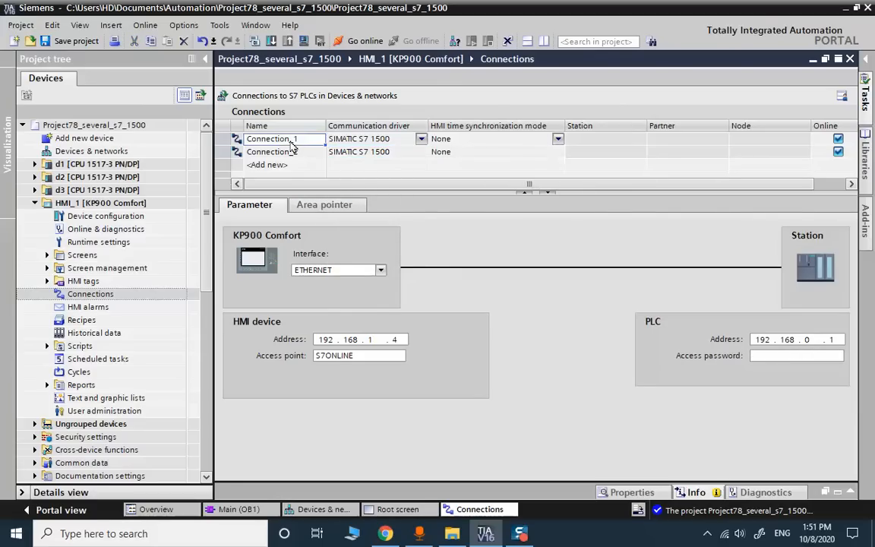
click(816, 342)
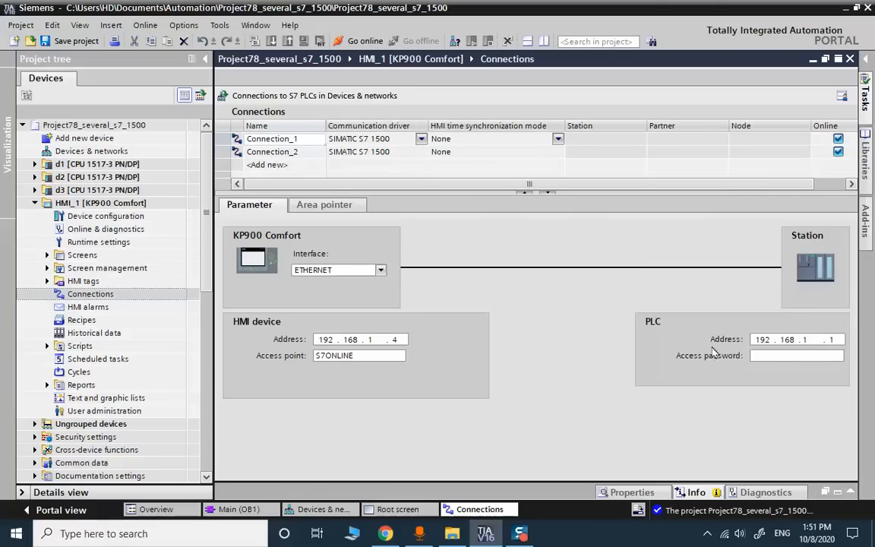
click(295, 143)
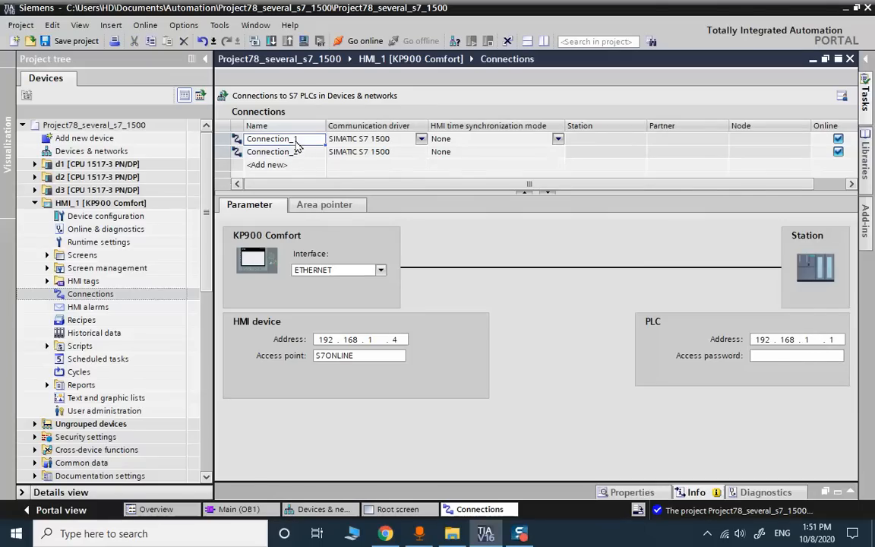
click(294, 152)
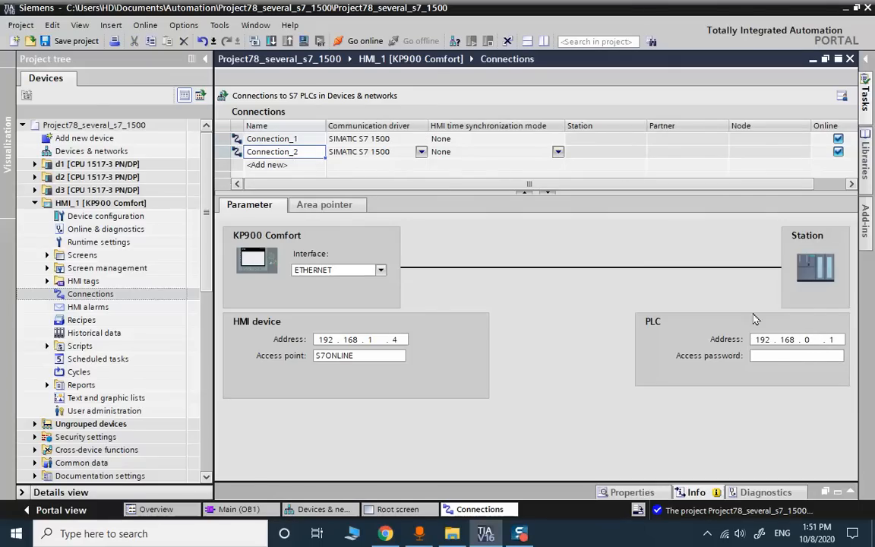
click(805, 340)
text(1.2)
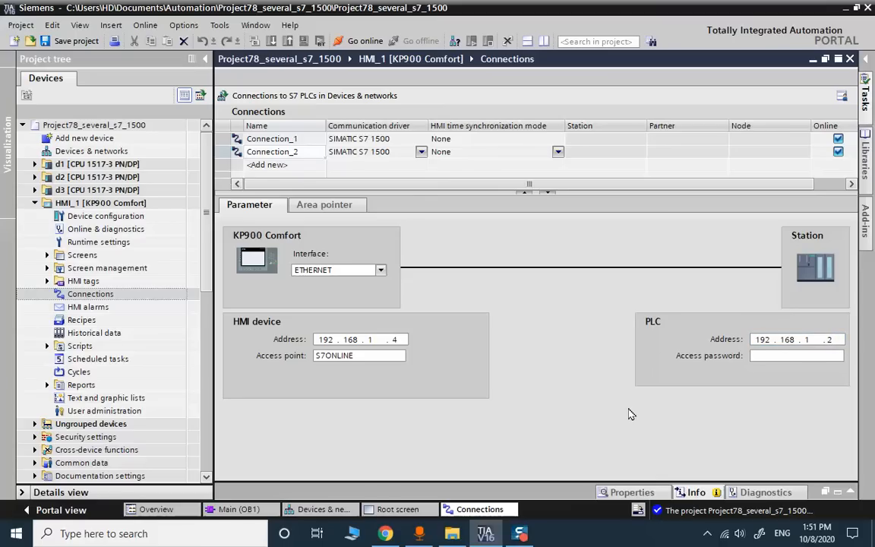
- Add Connection_3 targeting PLC 192.168.1.3 and save the project
double_click(304, 164)
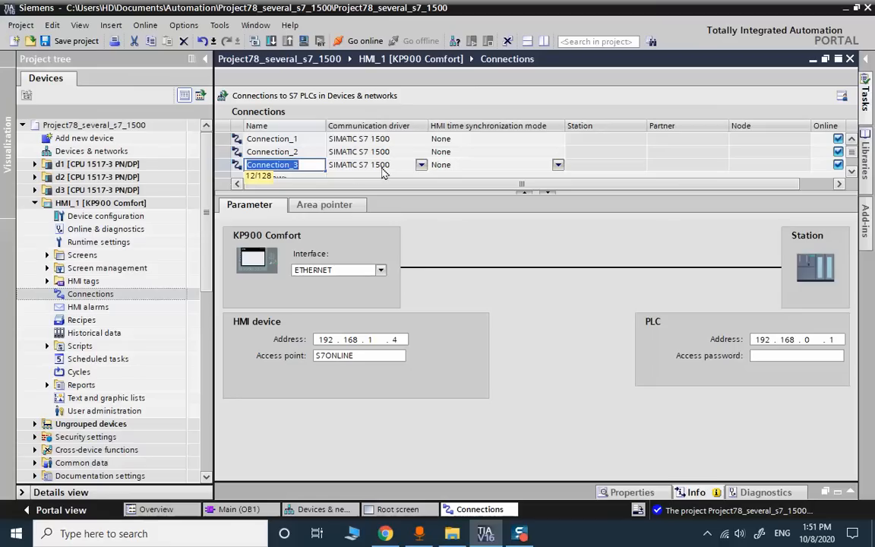
click(806, 340)
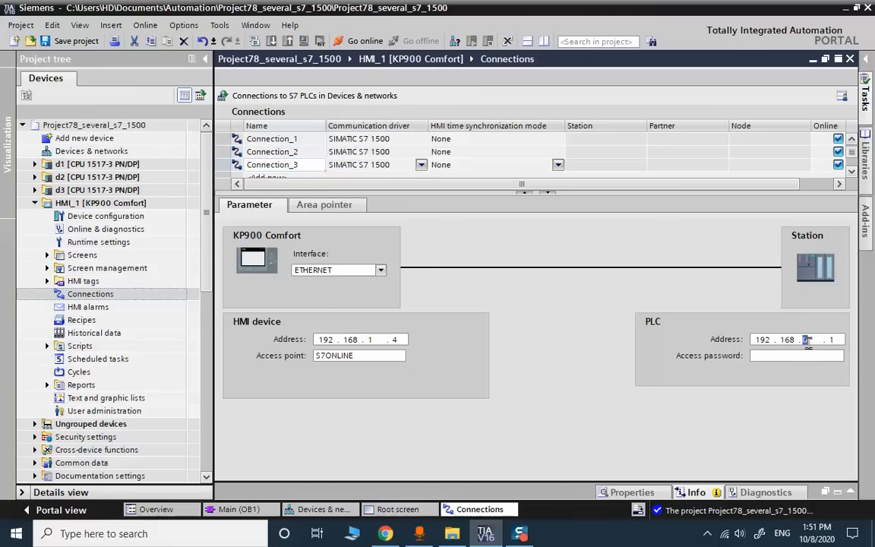
text(192)
key(BackSpace)
text(3)
click(64, 41)
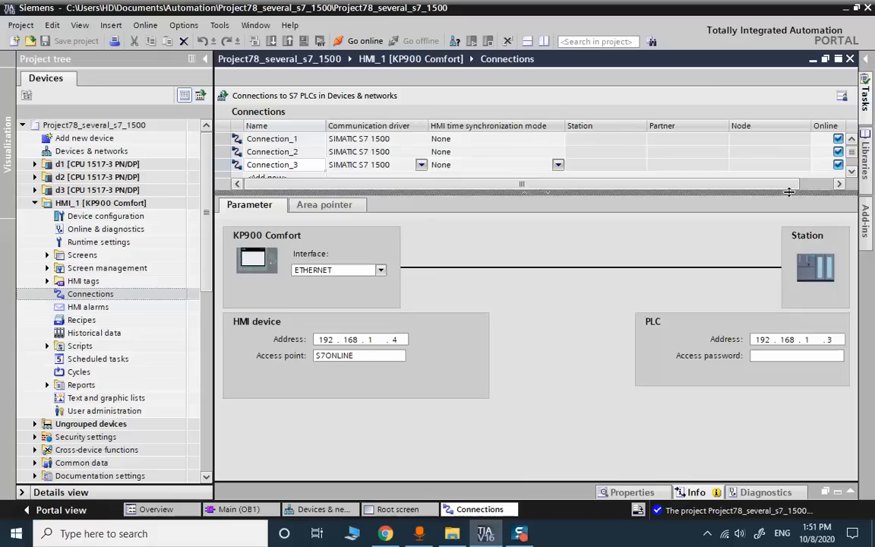
drag(786, 193, 786, 286)
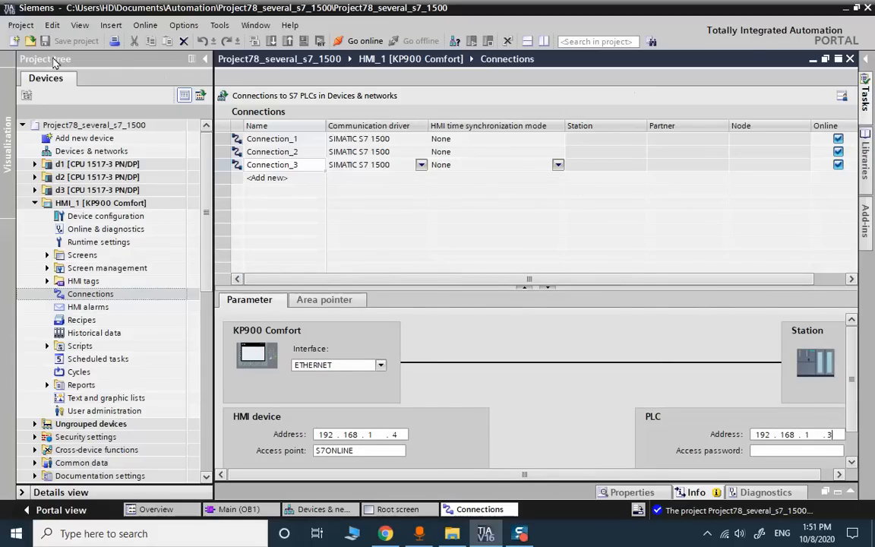
- Close the Connections editor, open the full HMI tag list, and add a new tag named v1
click(849, 59)
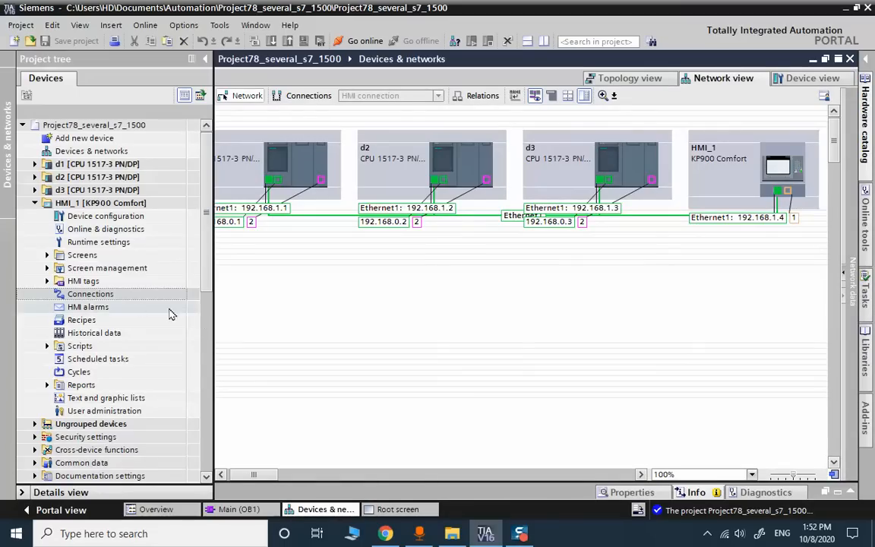
double_click(94, 282)
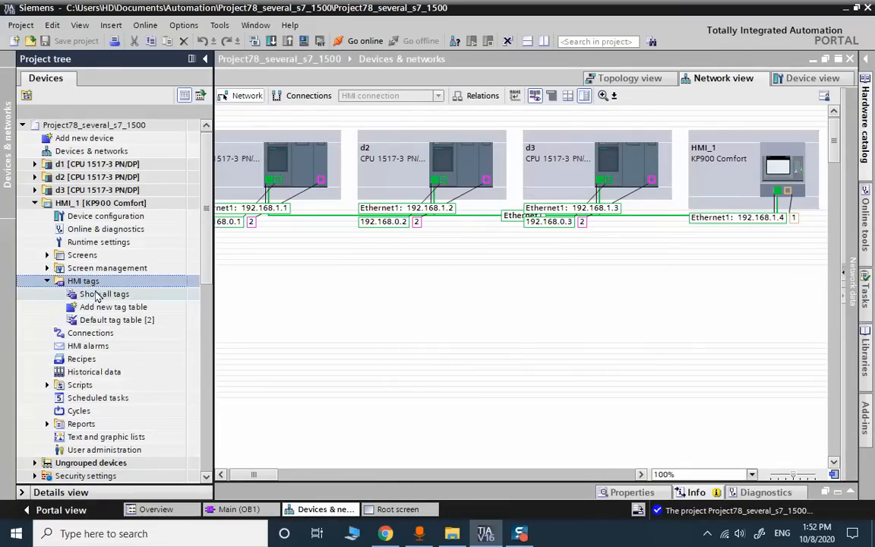
double_click(95, 294)
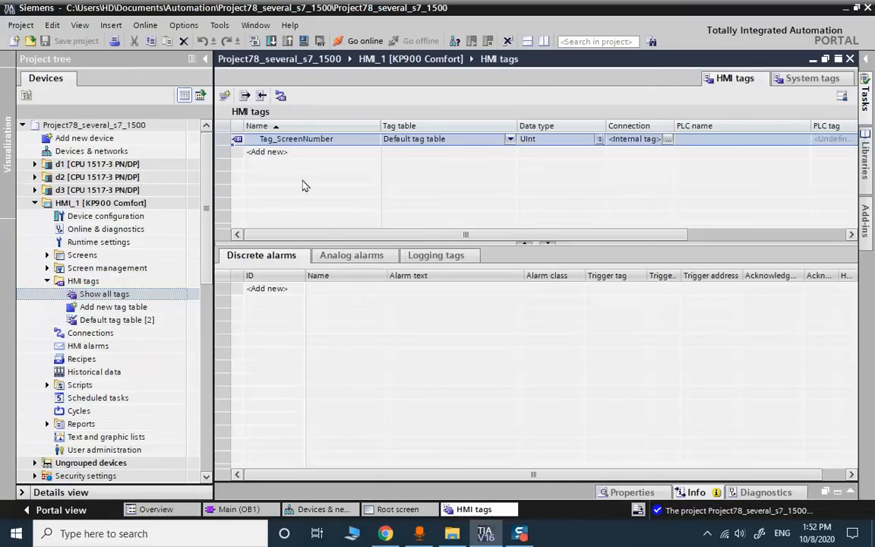
double_click(267, 152)
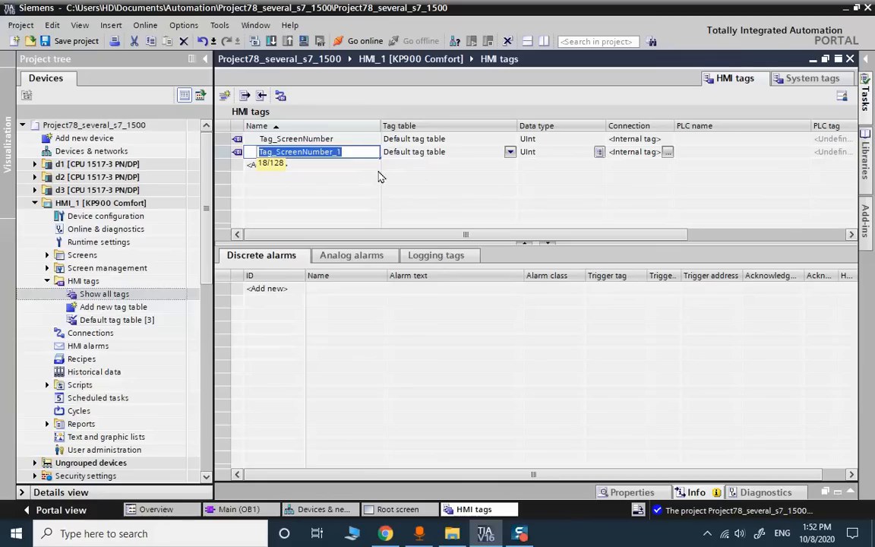
text(d1)
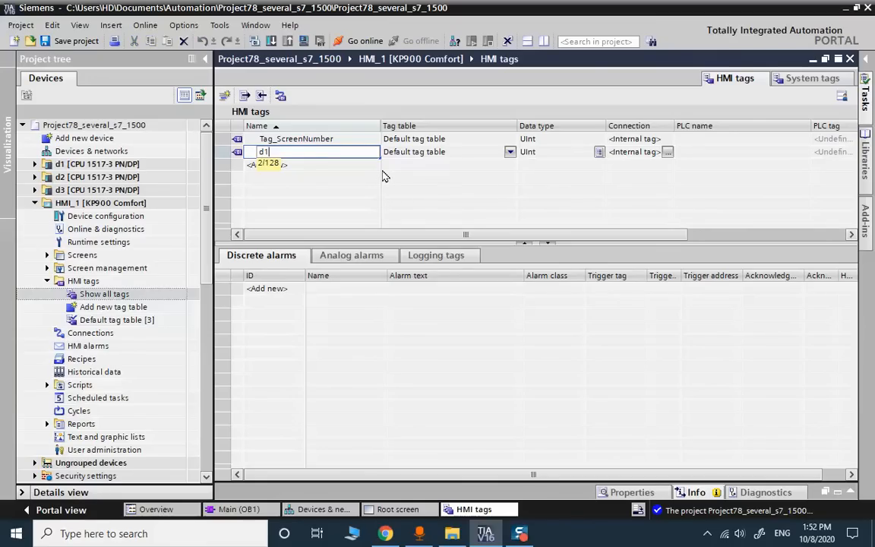
key(BackSpace)
key(BackSpace)
text(v1)
- Give tag v1 connection Connection_1 and bind it to PLC d1's 'data' tag
click(669, 154)
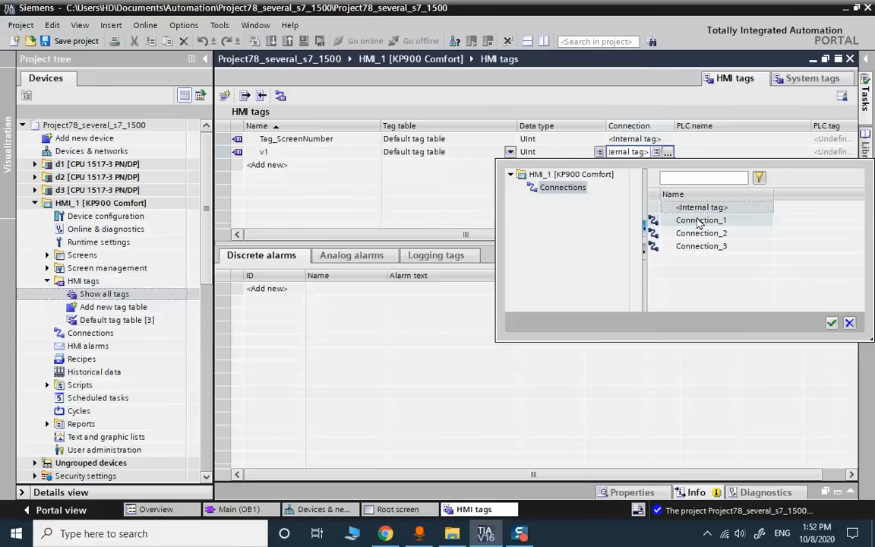
click(699, 223)
double_click(698, 222)
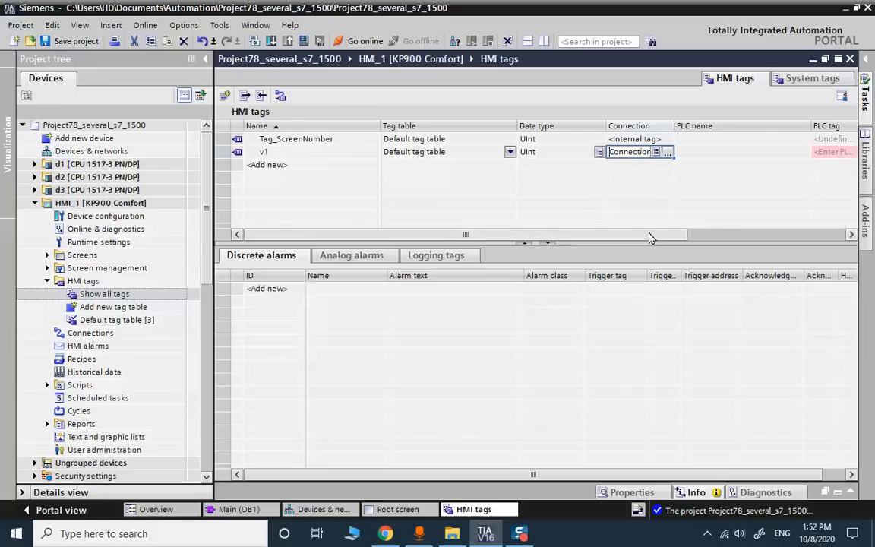
drag(653, 237, 690, 237)
click(714, 154)
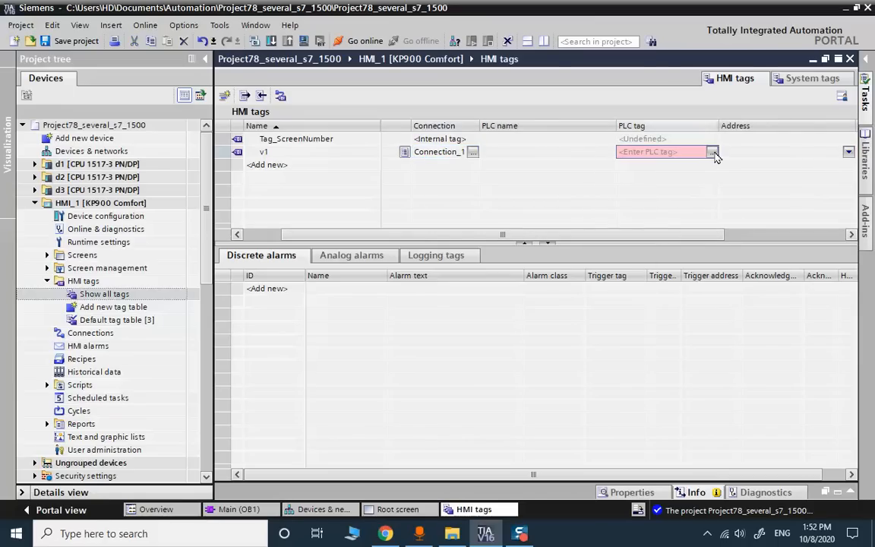
click(713, 153)
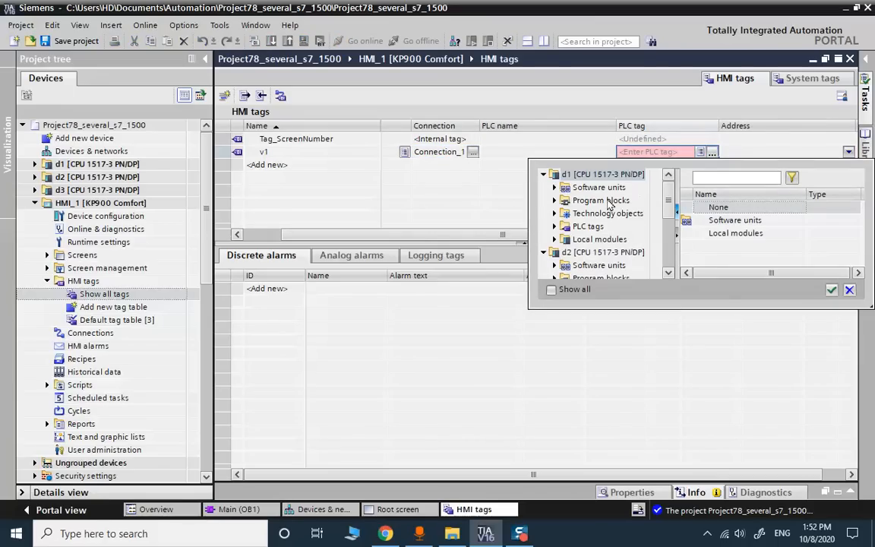
click(590, 227)
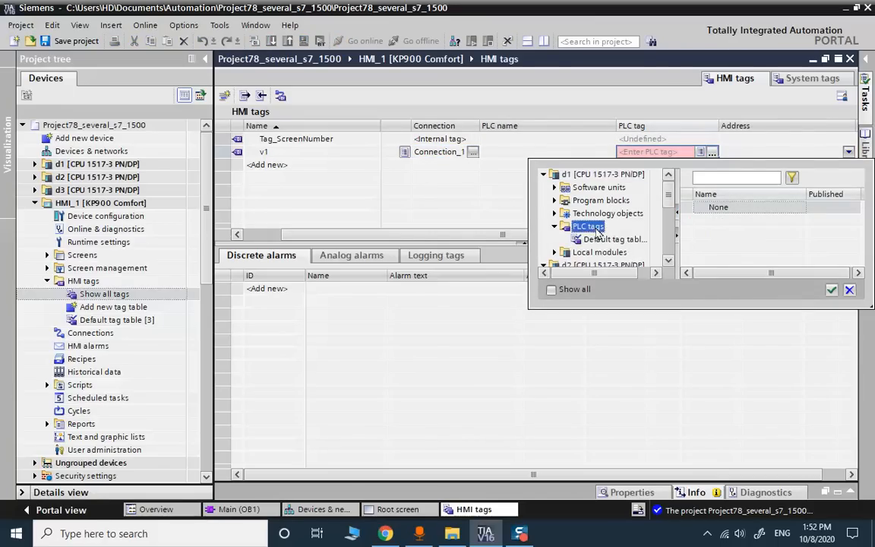
click(611, 241)
double_click(714, 223)
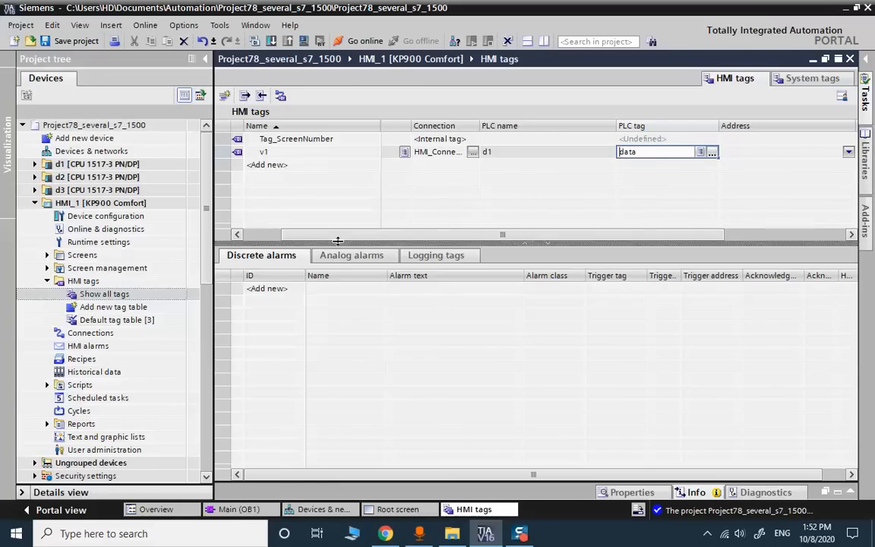
drag(337, 241, 327, 268)
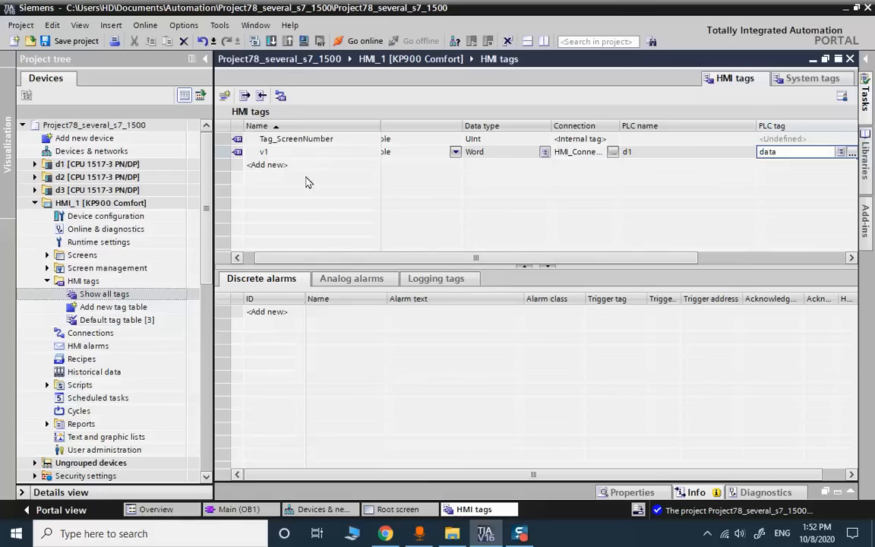
- Add a second HMI tag row named v2
double_click(267, 164)
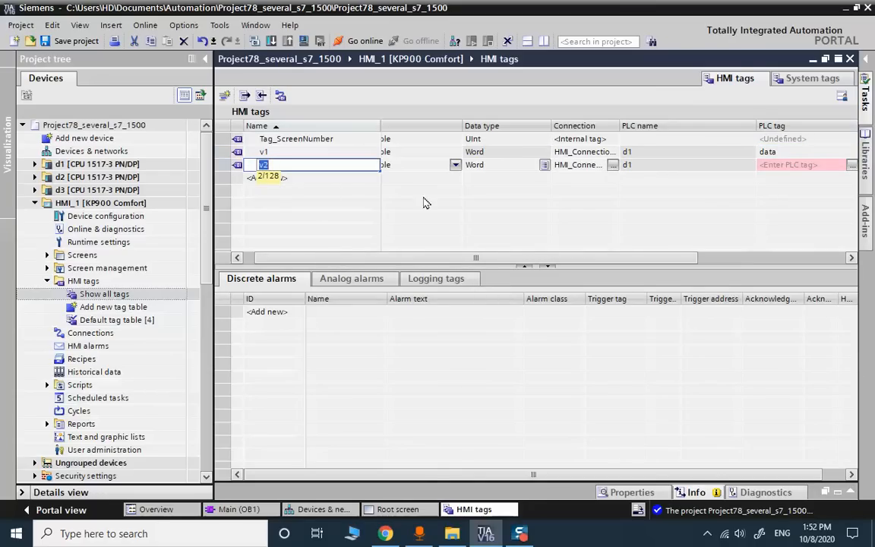
mouse_move(418, 259)
mouse_down()
mouse_move(361, 256)
mouse_move(472, 267)
mouse_move(417, 260)
mouse_up()
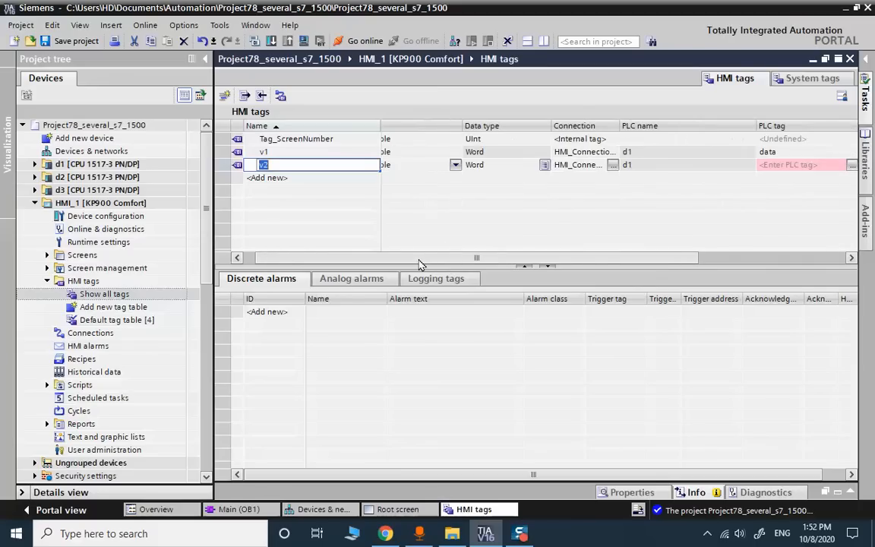
click(481, 153)
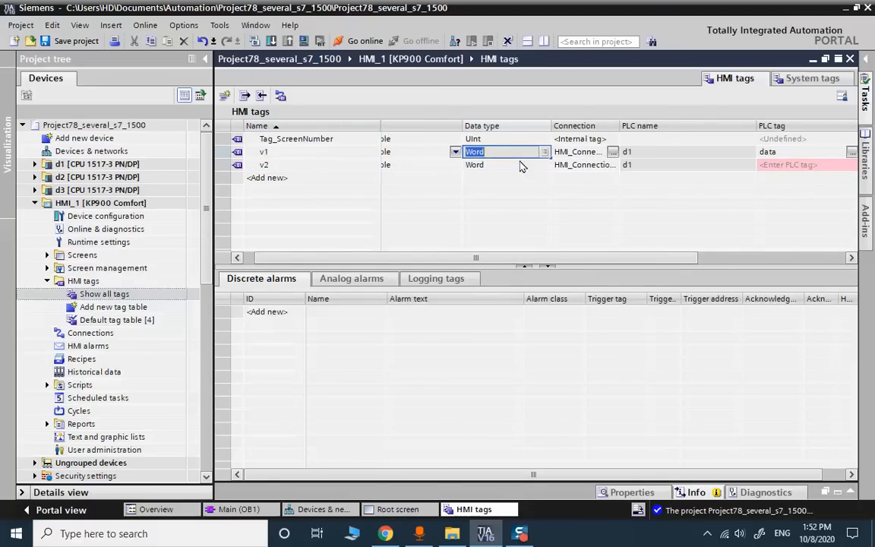
drag(551, 258, 564, 260)
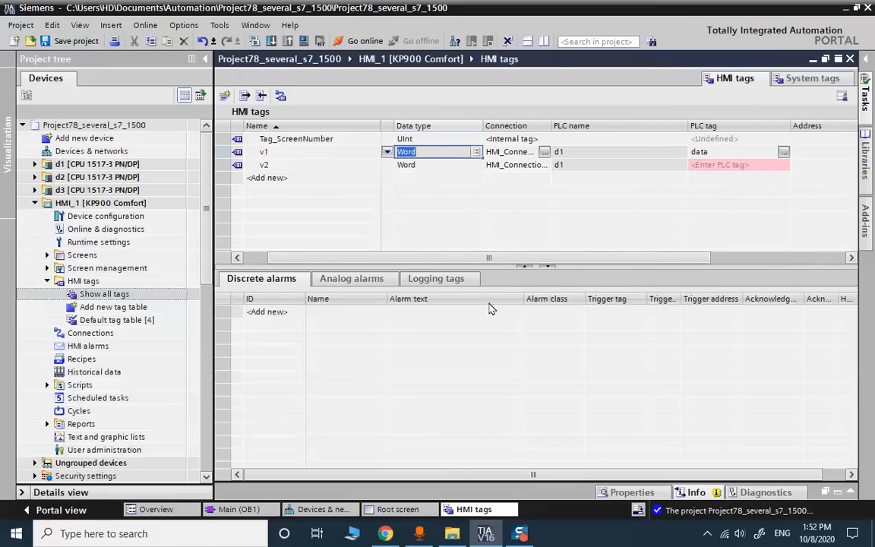
click(237, 509)
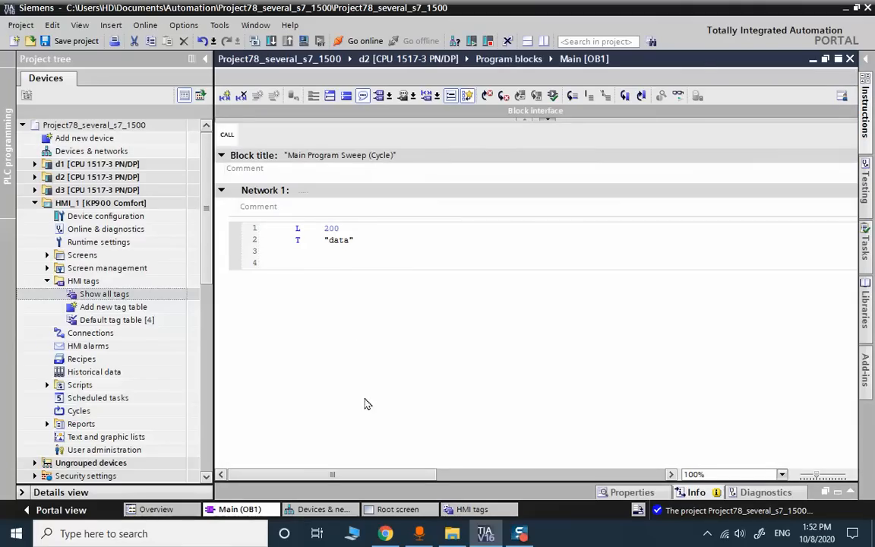
right_click(345, 241)
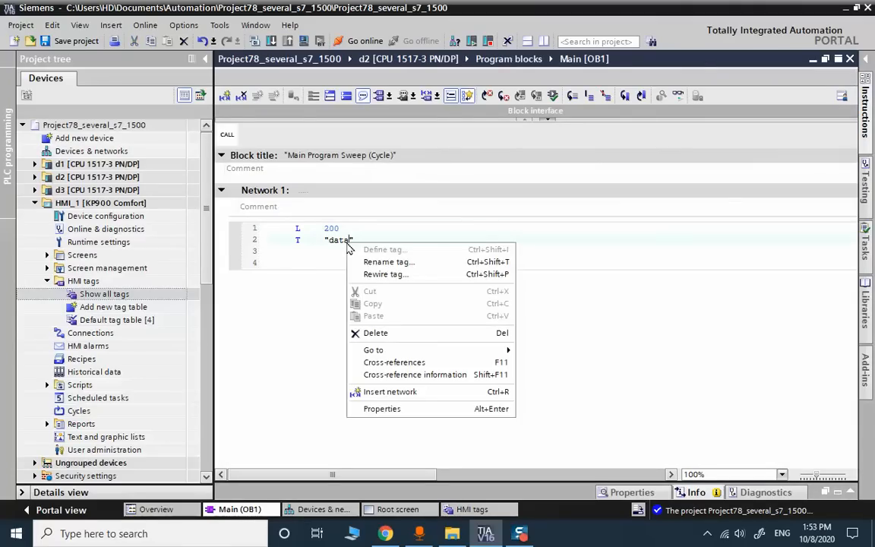
click(388, 261)
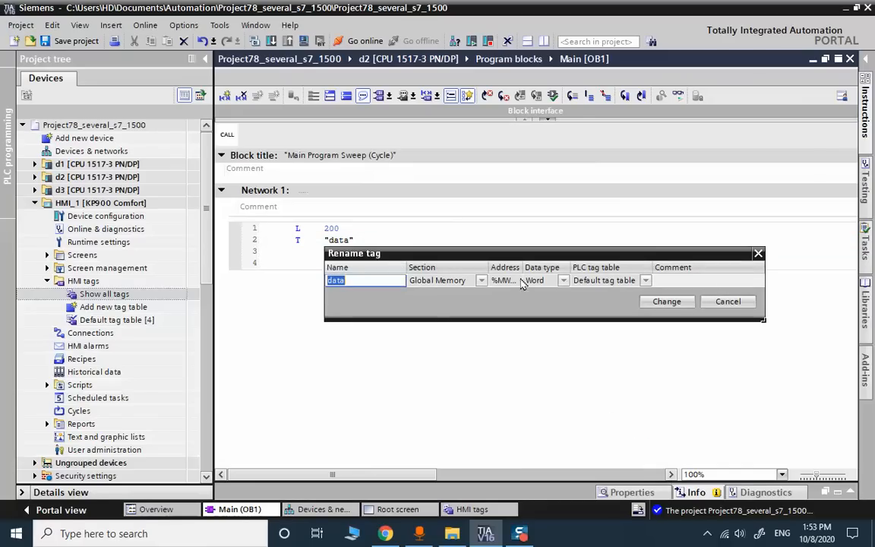
click(562, 283)
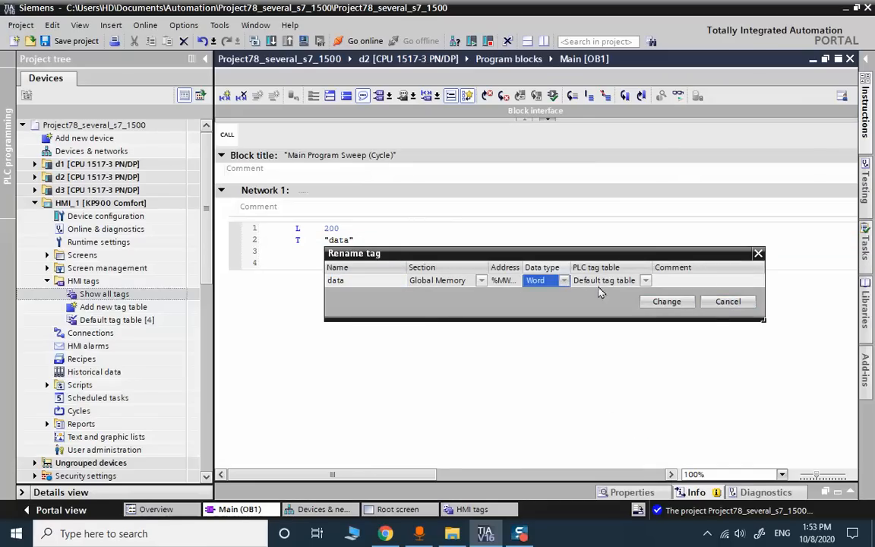
click(747, 305)
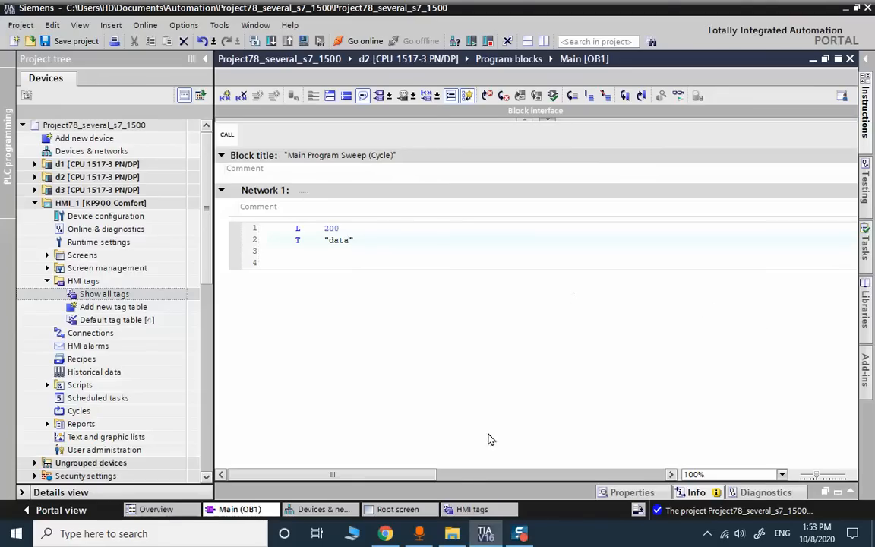
click(455, 510)
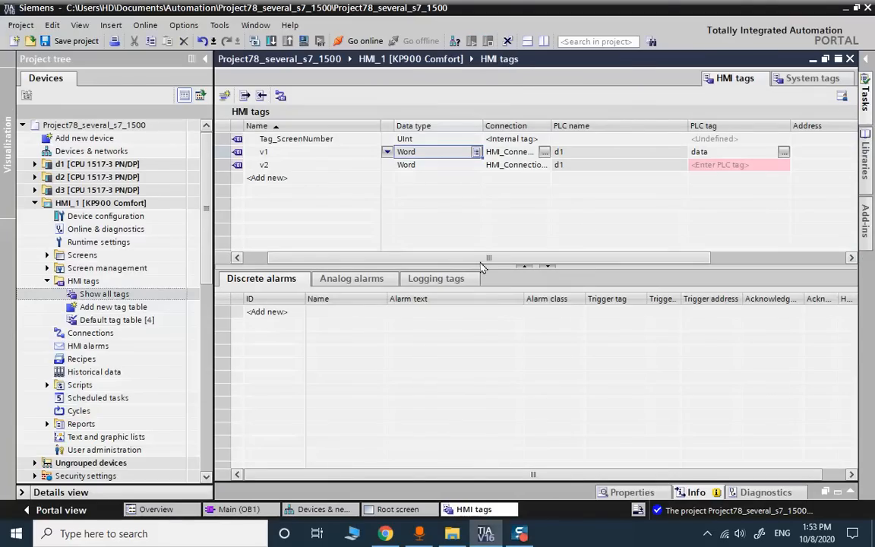
- Bind tag v2 to the 'data' tag in d2's Default tag table and widen the Connection column
click(691, 165)
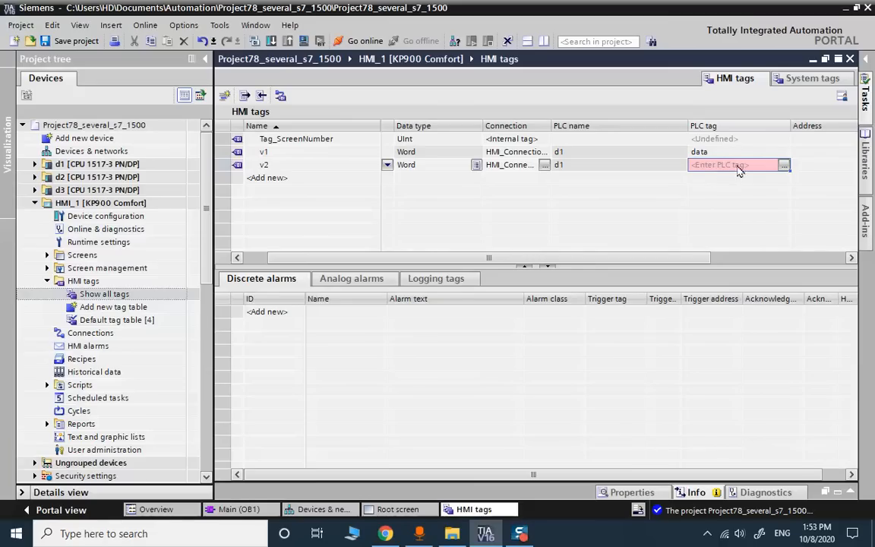
click(783, 167)
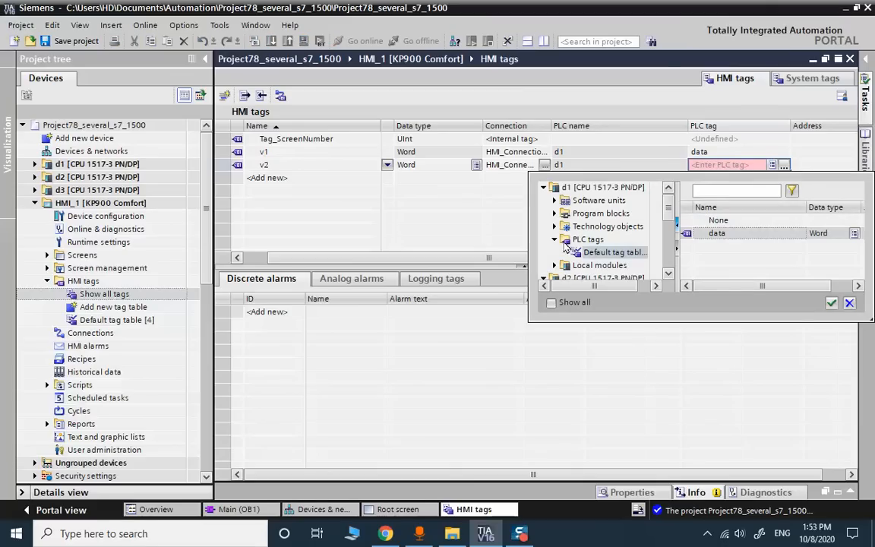
click(555, 239)
click(543, 187)
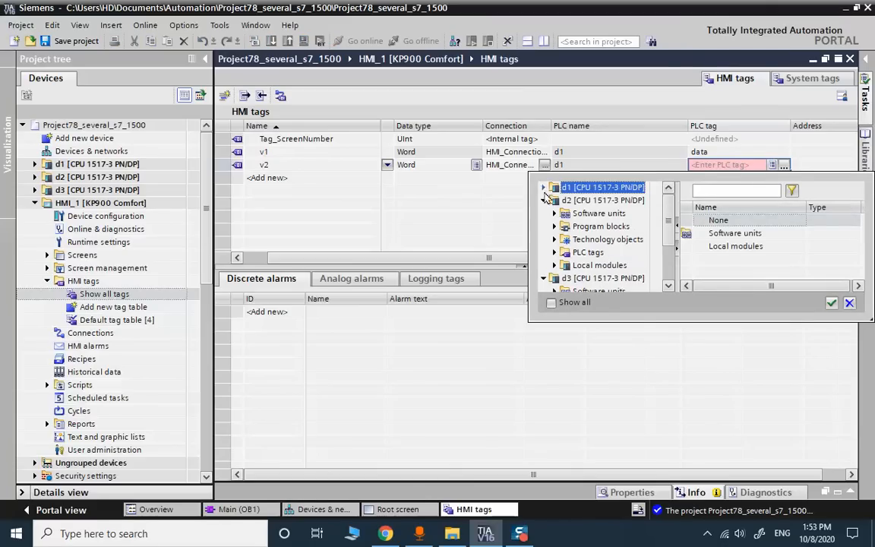
double_click(604, 254)
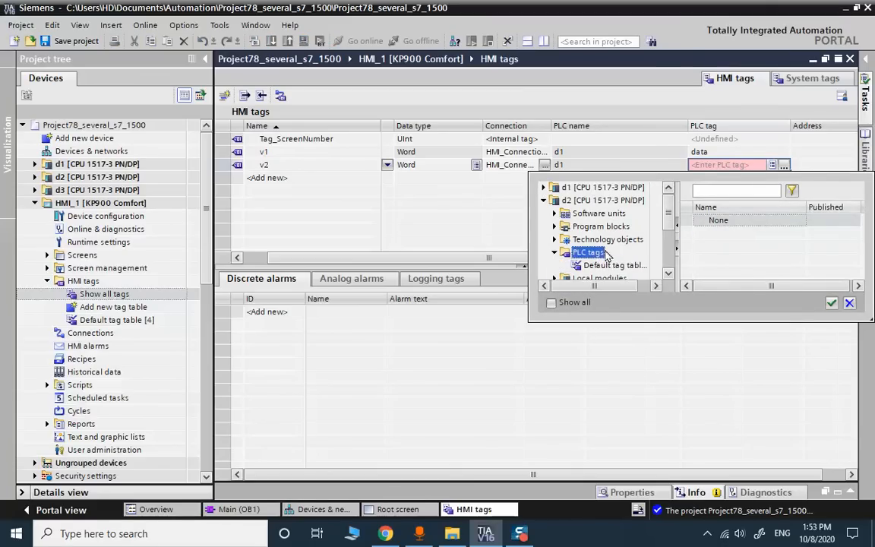
click(615, 266)
double_click(731, 233)
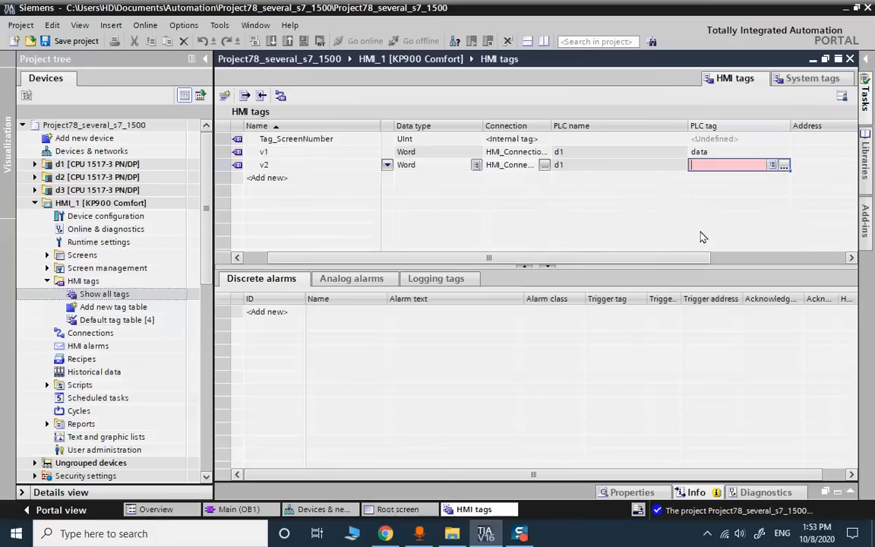
drag(554, 133, 585, 130)
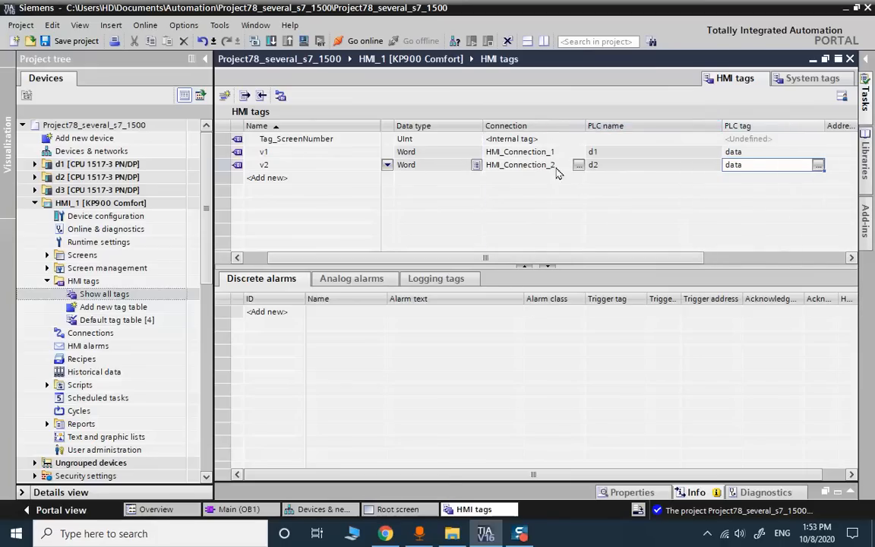
- Add a third HMI tag v3 and bind it to the 'data' tag in d3's Default tag table
double_click(283, 179)
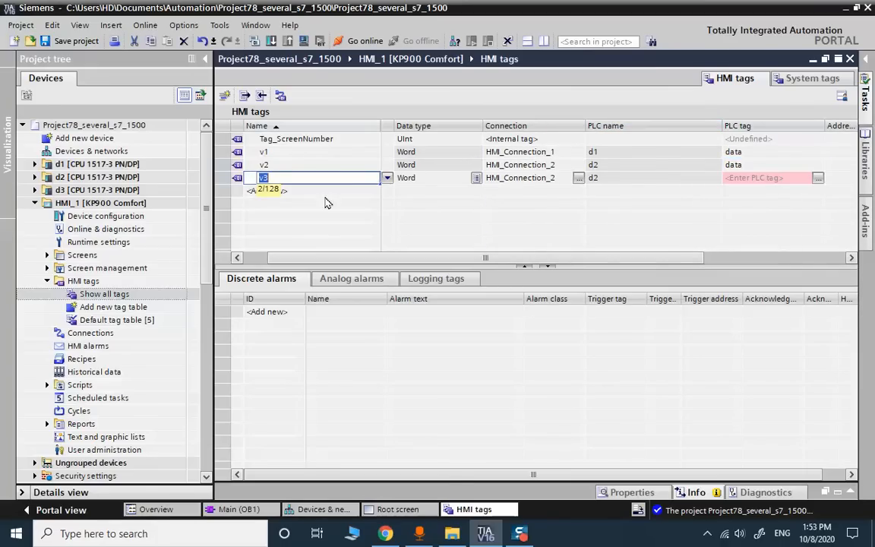
click(816, 178)
click(815, 179)
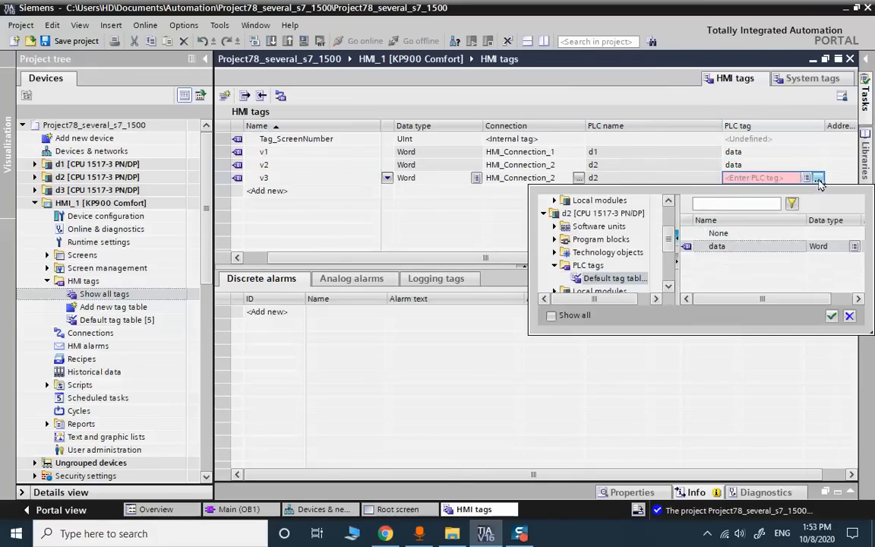
click(544, 215)
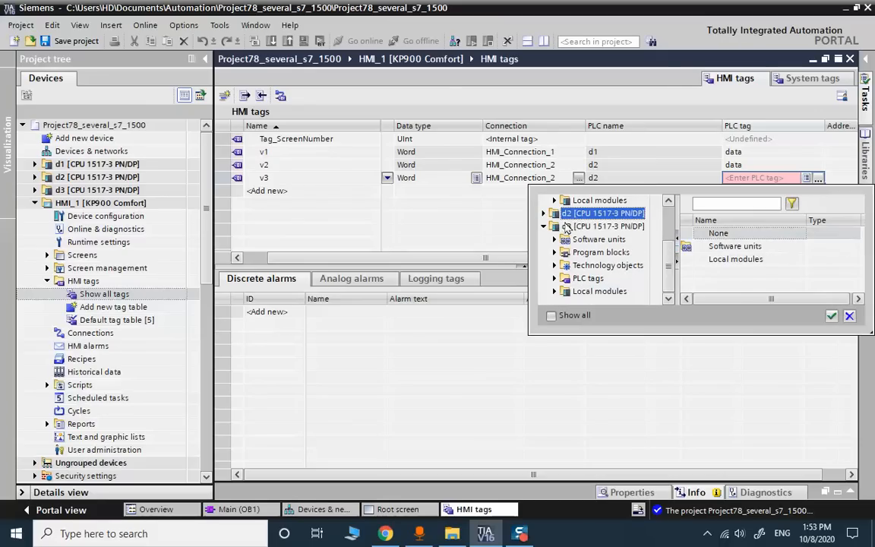
click(588, 227)
click(600, 265)
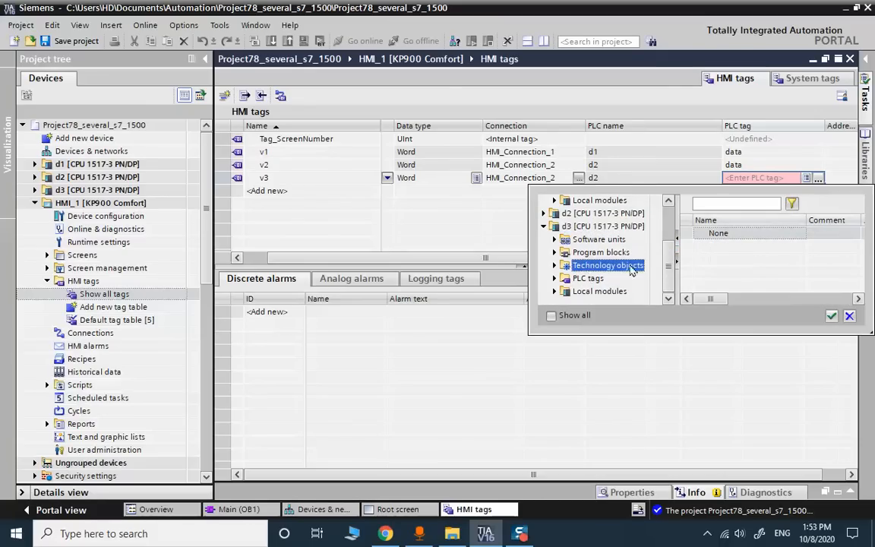
double_click(575, 280)
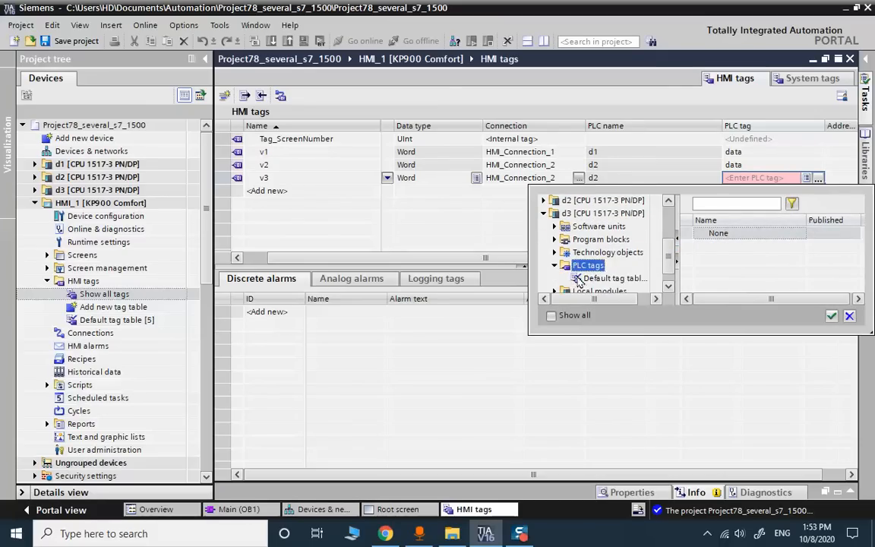
click(587, 279)
double_click(713, 249)
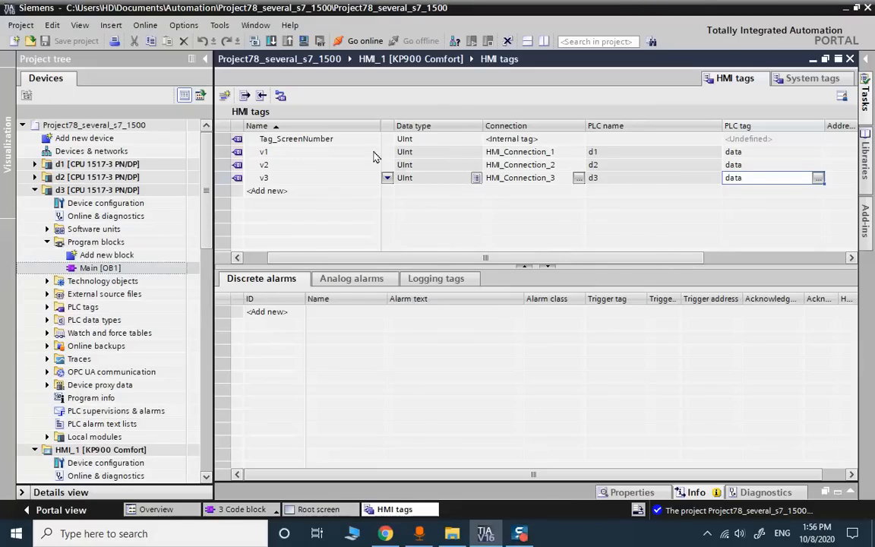
- Finish editing v3 and review the v1, v2 and v3 tag entries
click(425, 152)
click(324, 155)
click(325, 158)
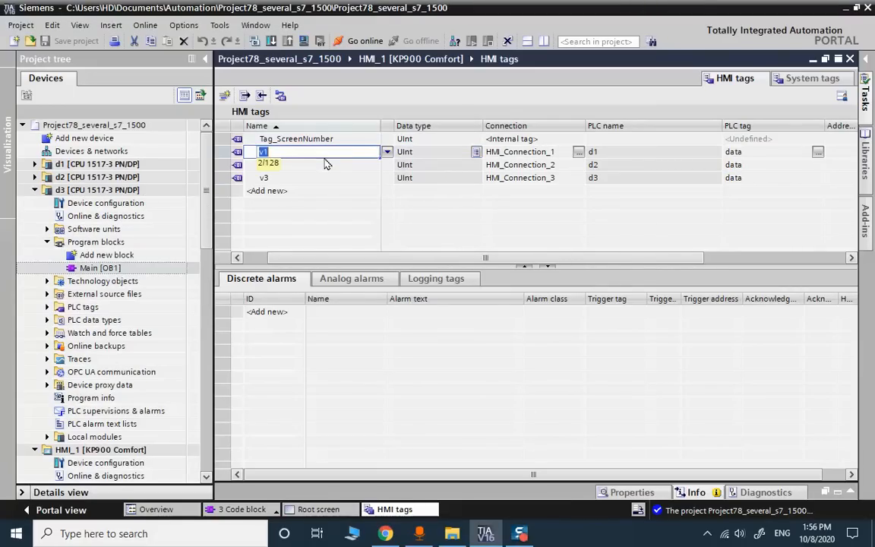
click(343, 165)
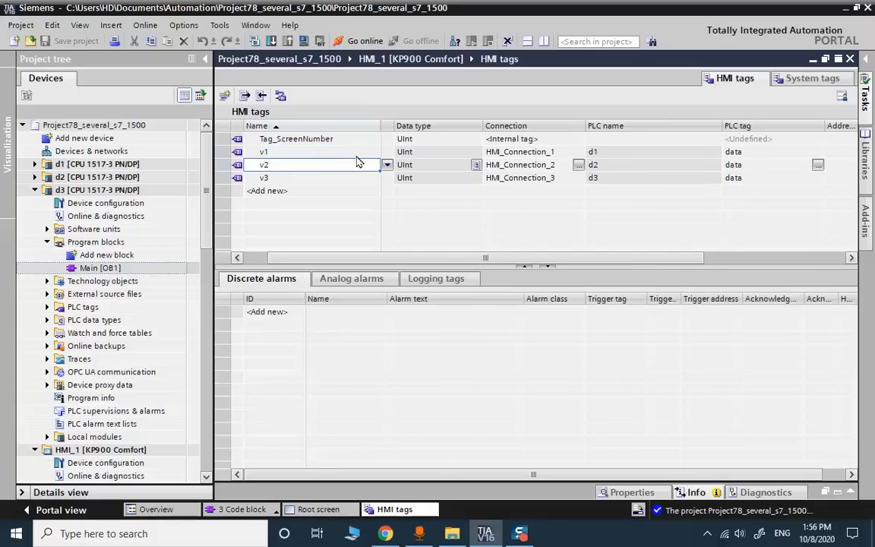
click(357, 178)
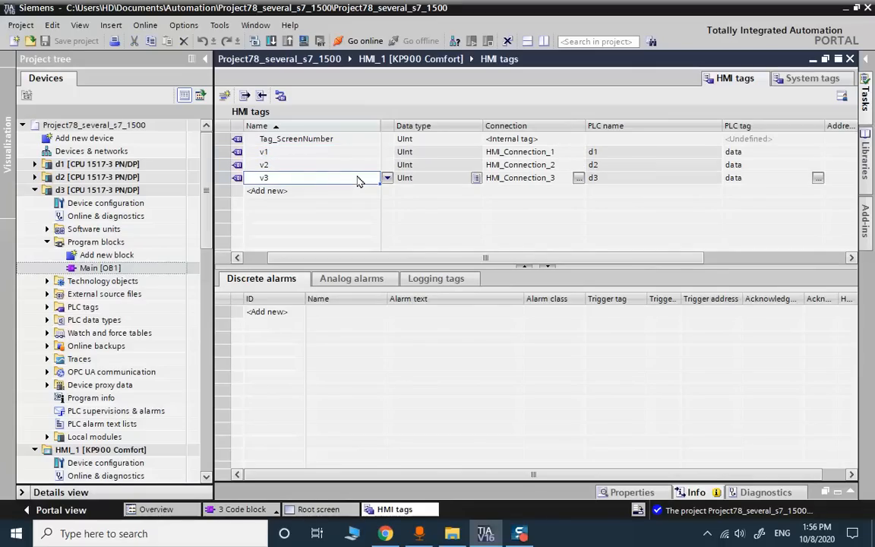
- Open d1's Main [OB1] block to inspect the 'data' tag, then collapse d1
click(34, 164)
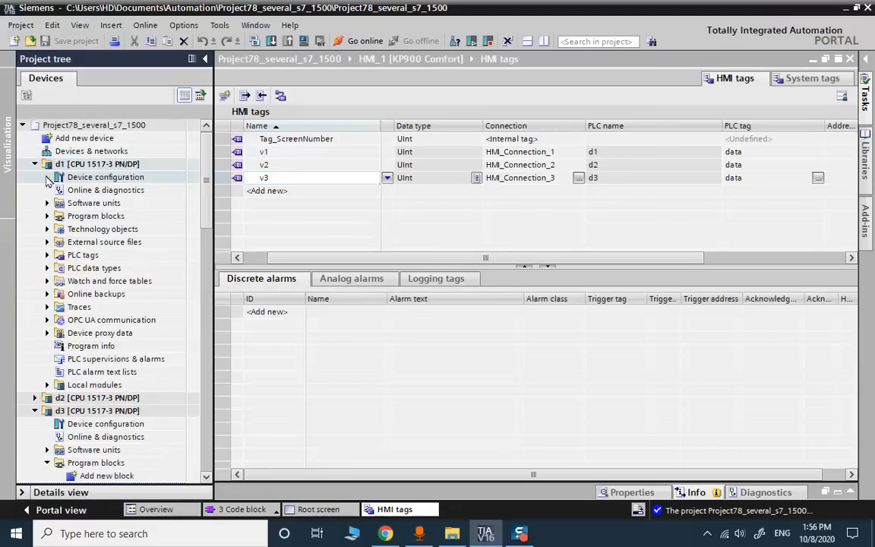
click(46, 216)
click(92, 242)
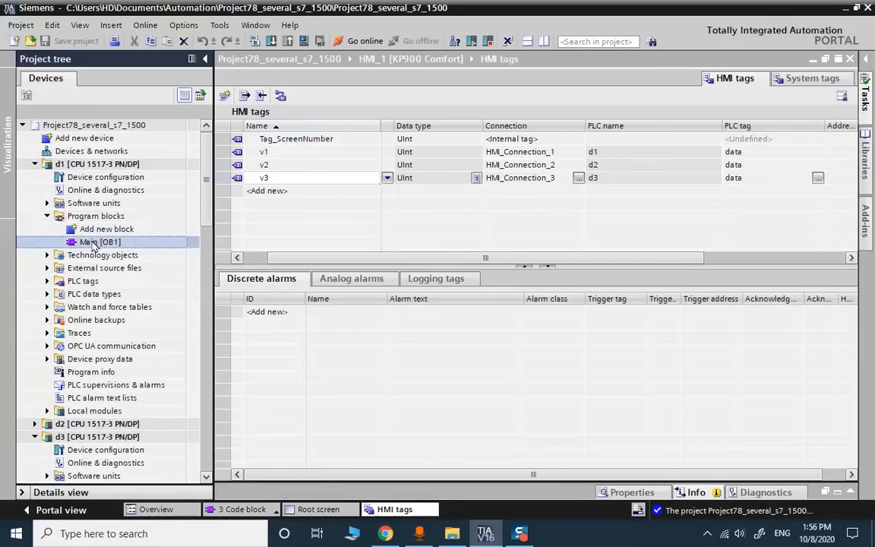
double_click(92, 242)
right_click(338, 240)
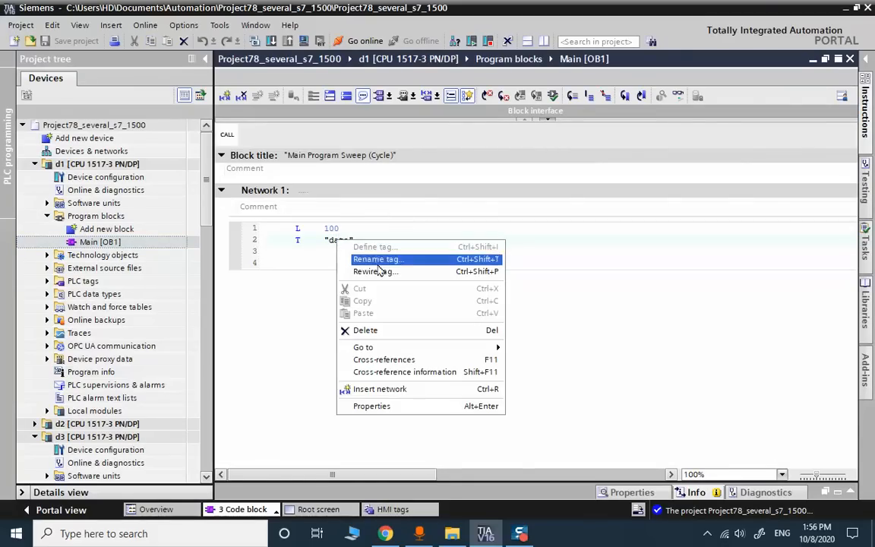
click(297, 277)
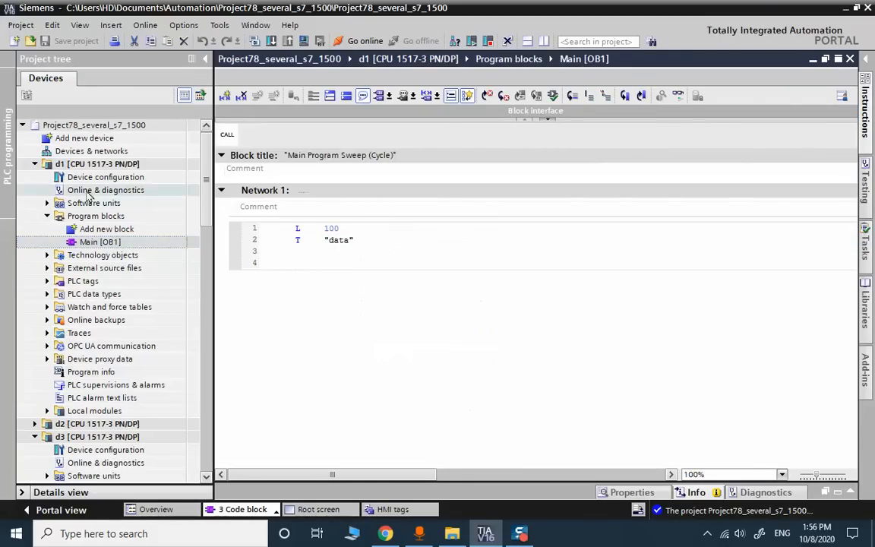
click(83, 164)
click(34, 164)
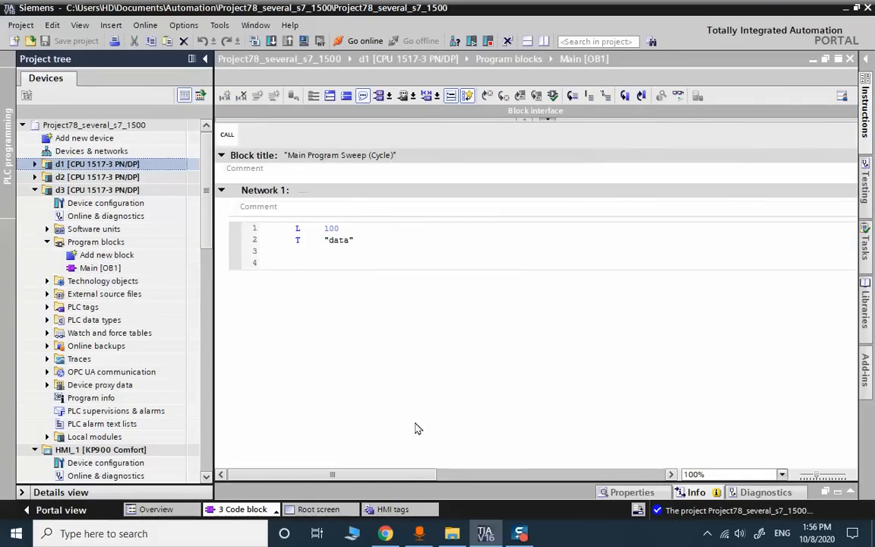
click(391, 509)
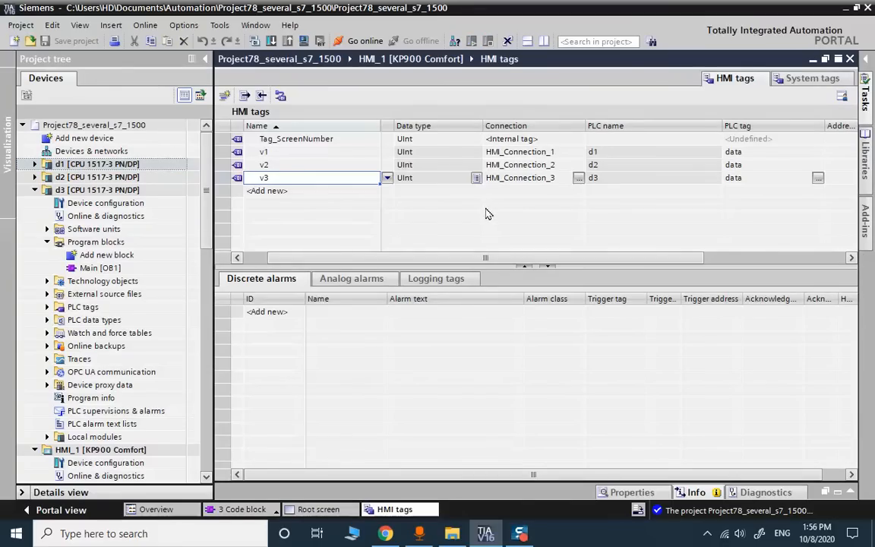
- Delete the welcome text from the HMI_1 Root screen
click(317, 508)
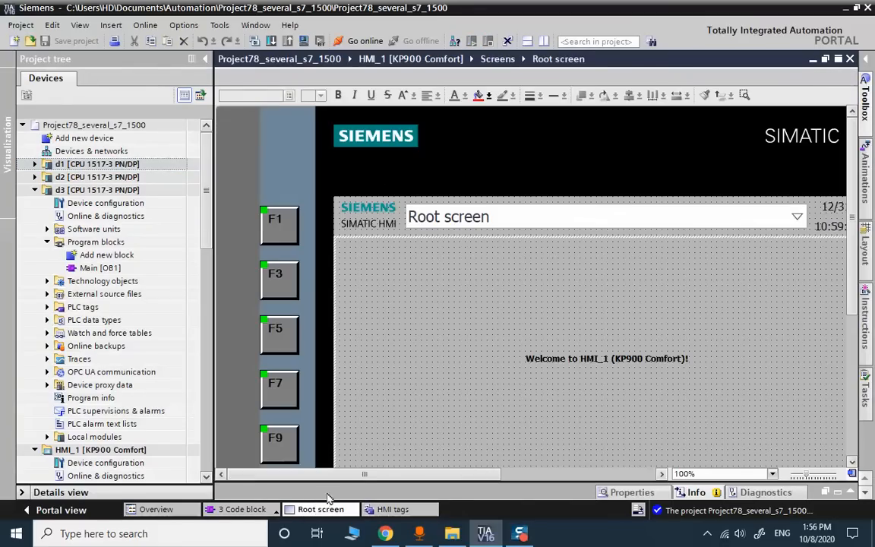
click(650, 355)
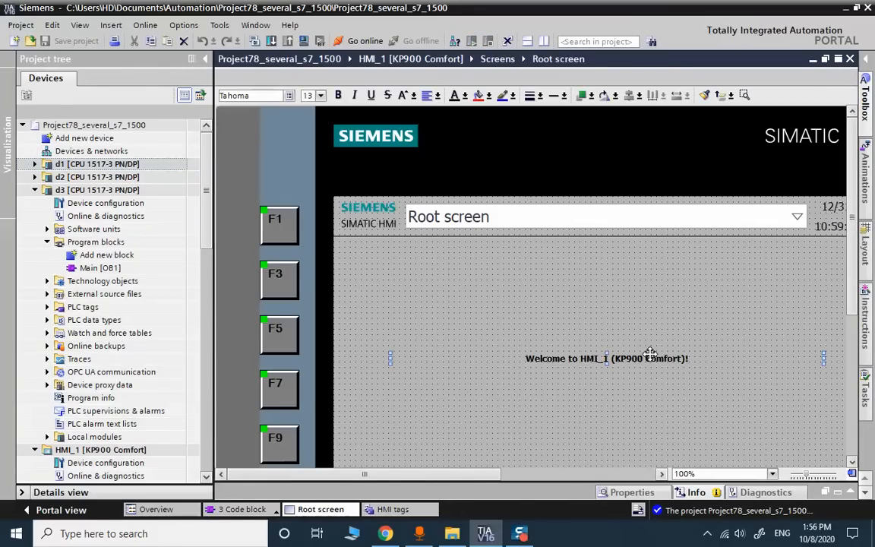
key(Delete)
- Place an I/O field from the Toolbox Elements onto the Root screen, enlarge it, and show its properties
click(866, 102)
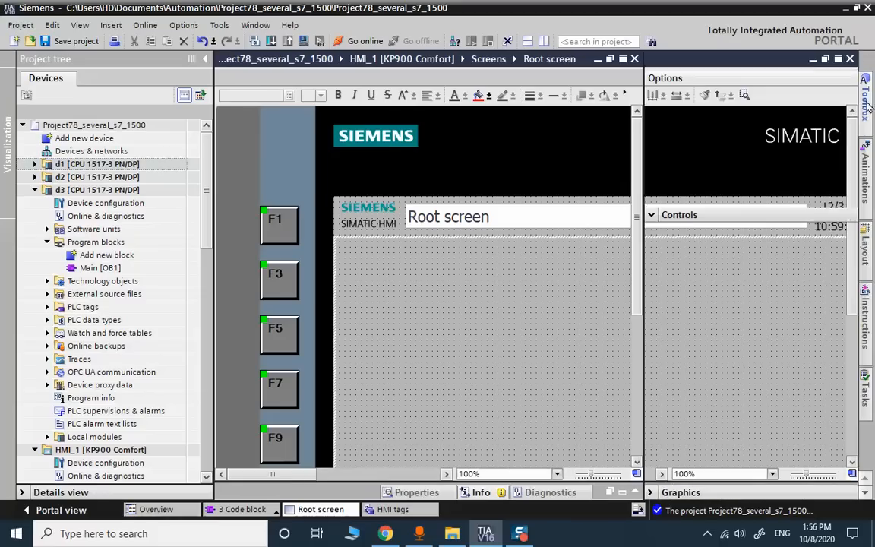
drag(658, 150, 401, 299)
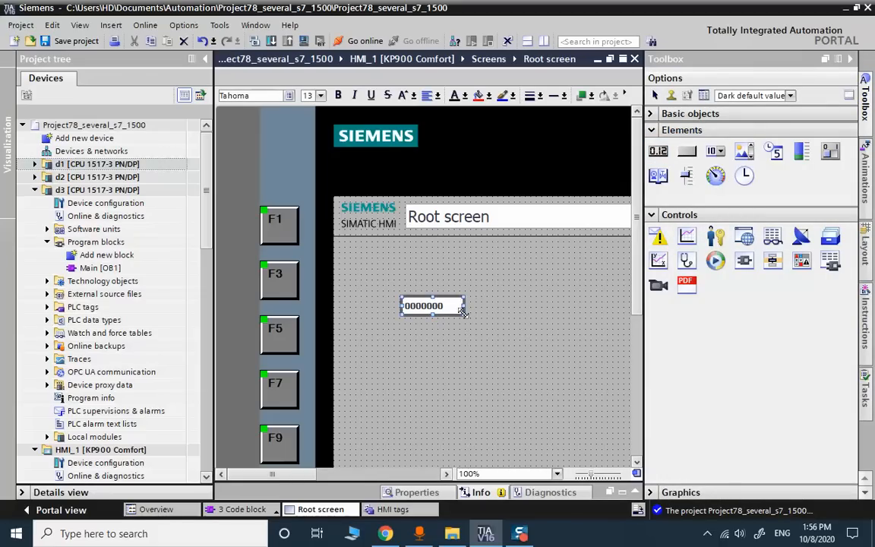
drag(461, 312, 493, 325)
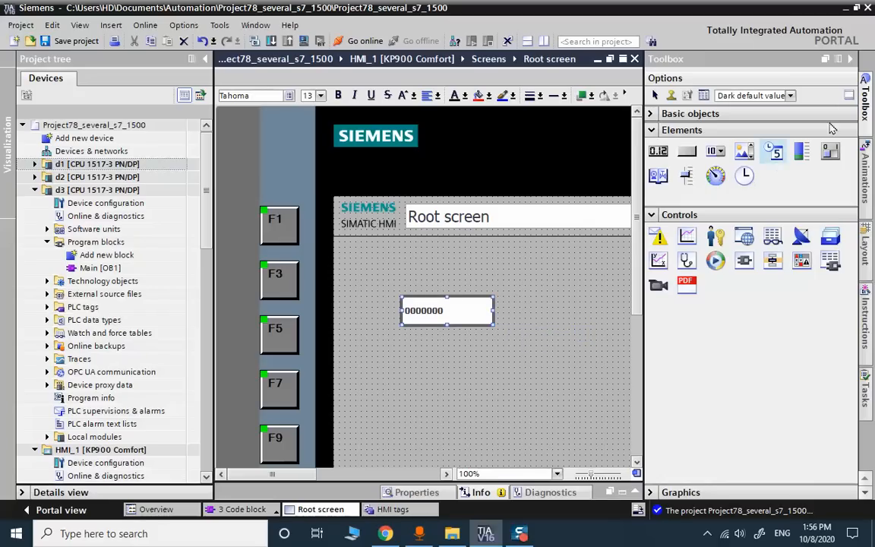
right_click(459, 307)
click(463, 277)
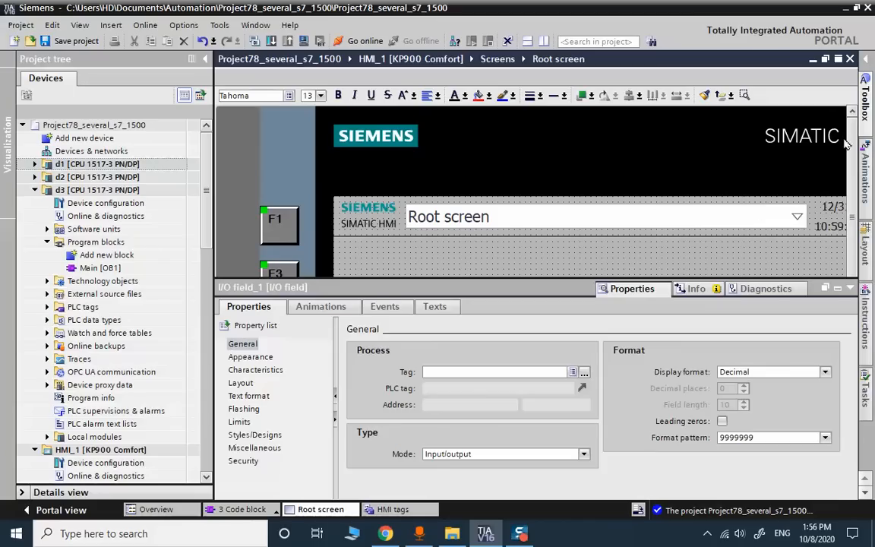
scroll(587, 408, down, 5)
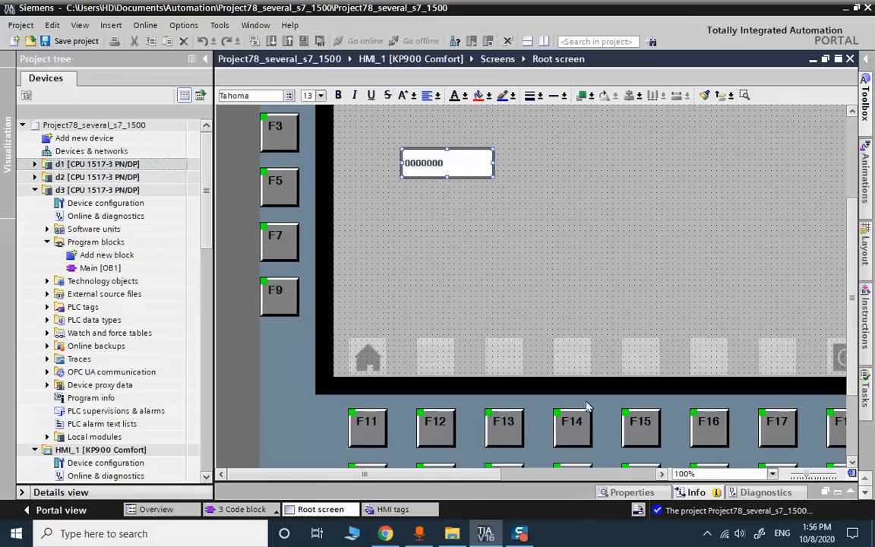
- Change the I/O field's format pattern from 9999999 to 999
right_click(453, 159)
click(521, 377)
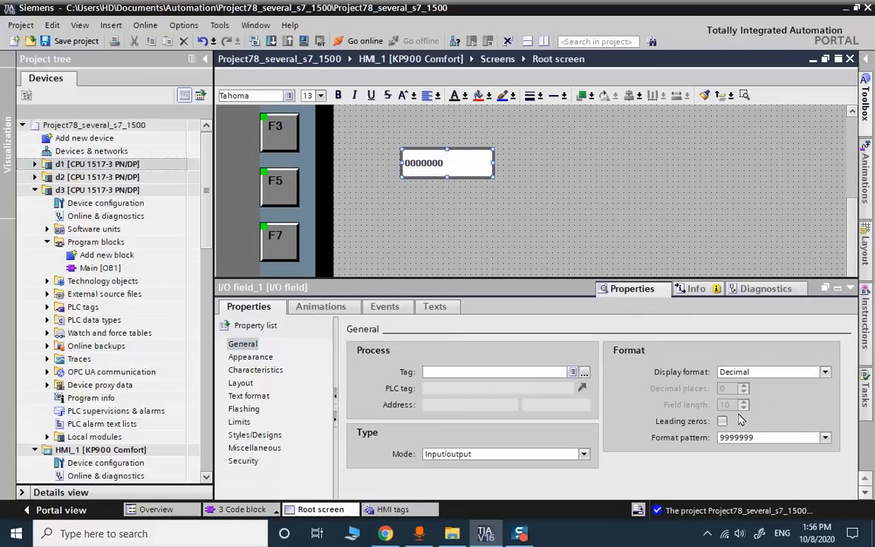
drag(759, 435, 652, 433)
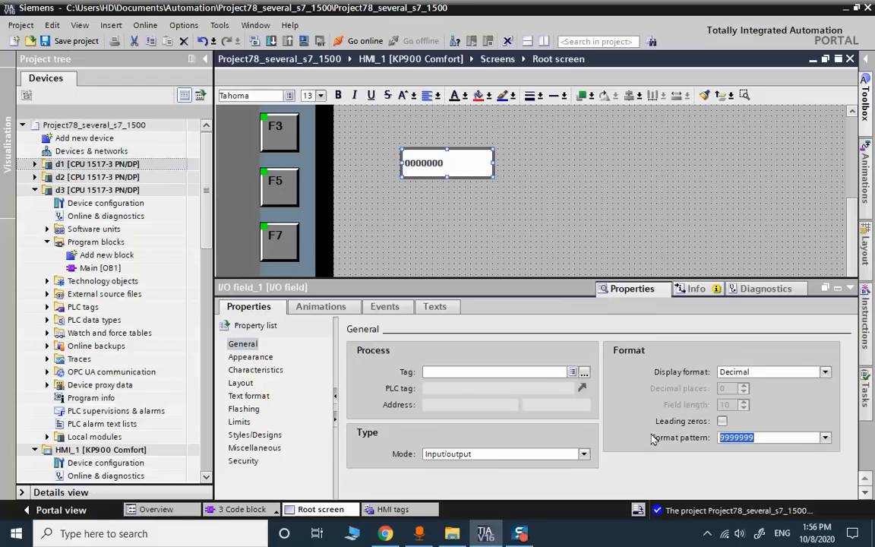
text(999)
key(Return)
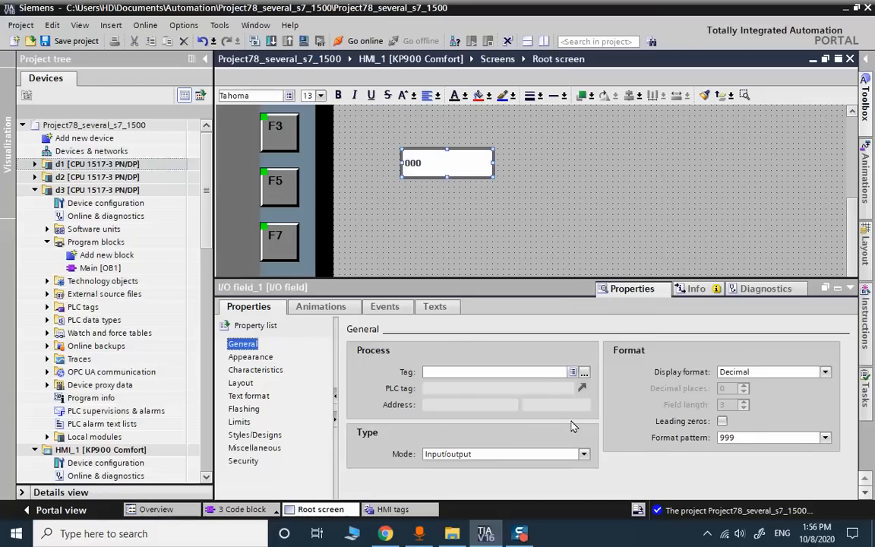
- Bind the I/O field to tag v1, set its mode to Output, and save the project
click(583, 371)
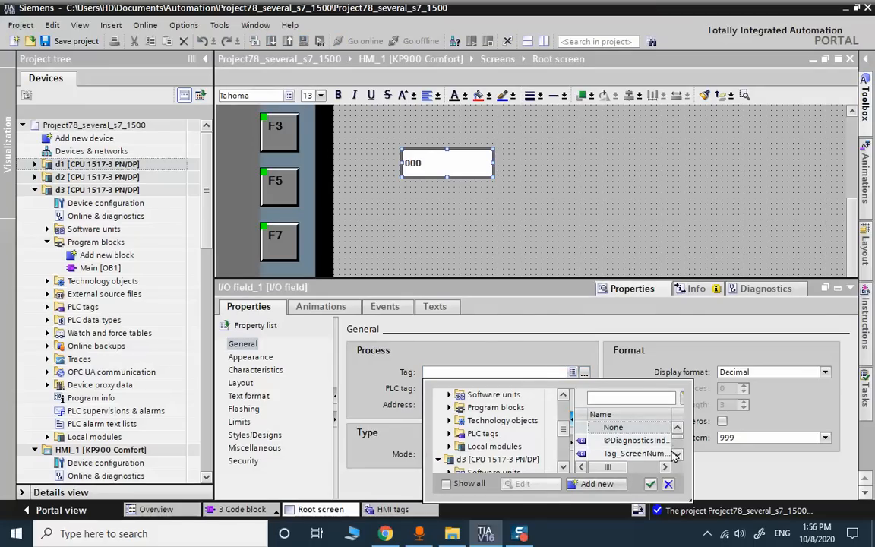
drag(565, 431, 564, 462)
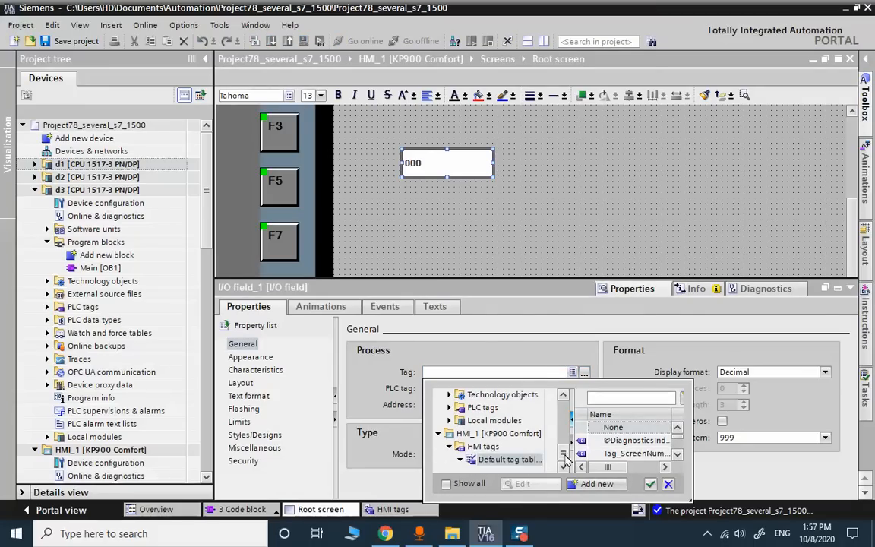
click(516, 460)
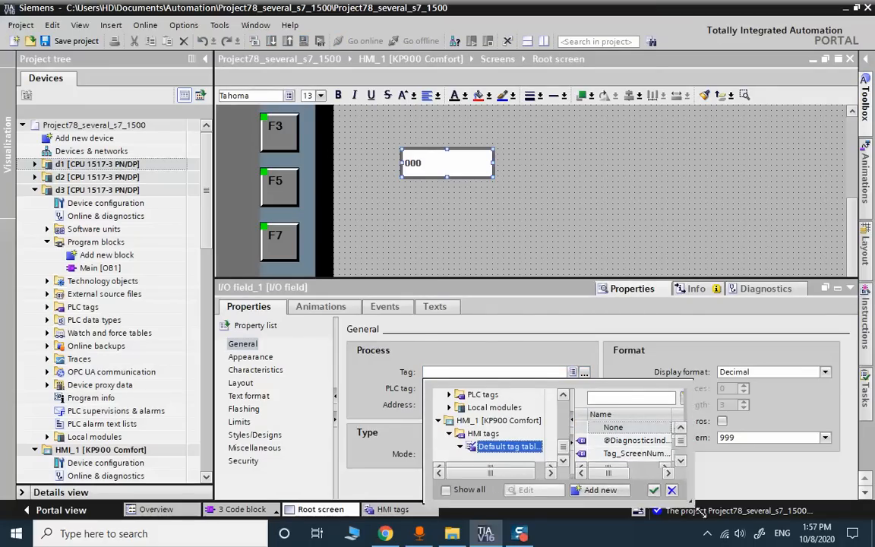
drag(693, 493, 719, 516)
double_click(607, 466)
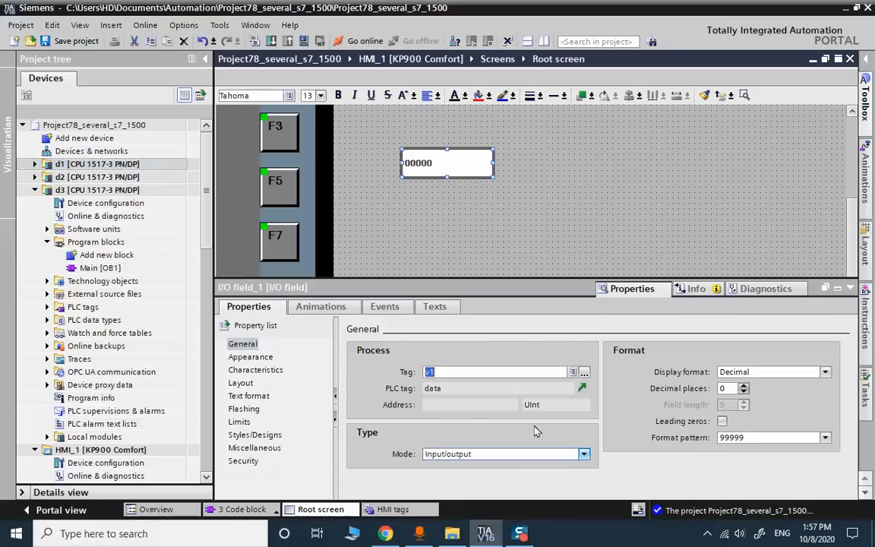
click(480, 454)
click(452, 490)
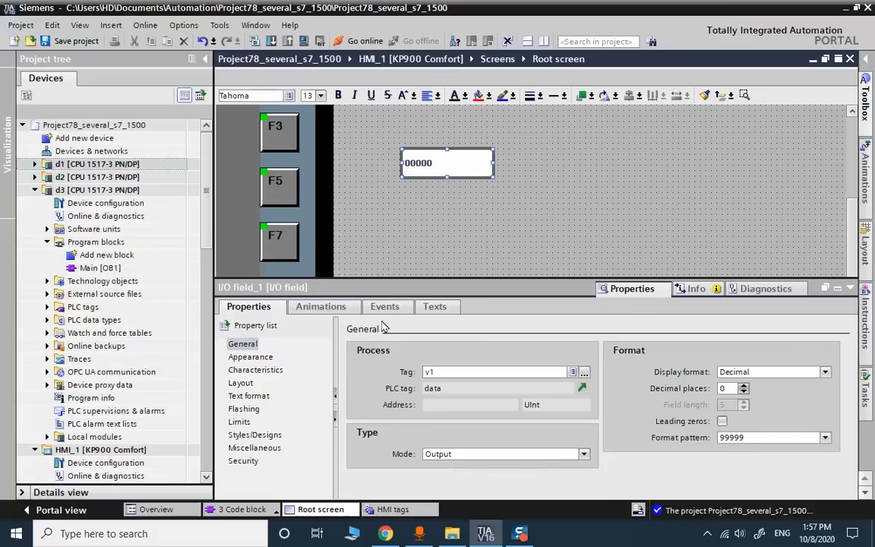
click(57, 43)
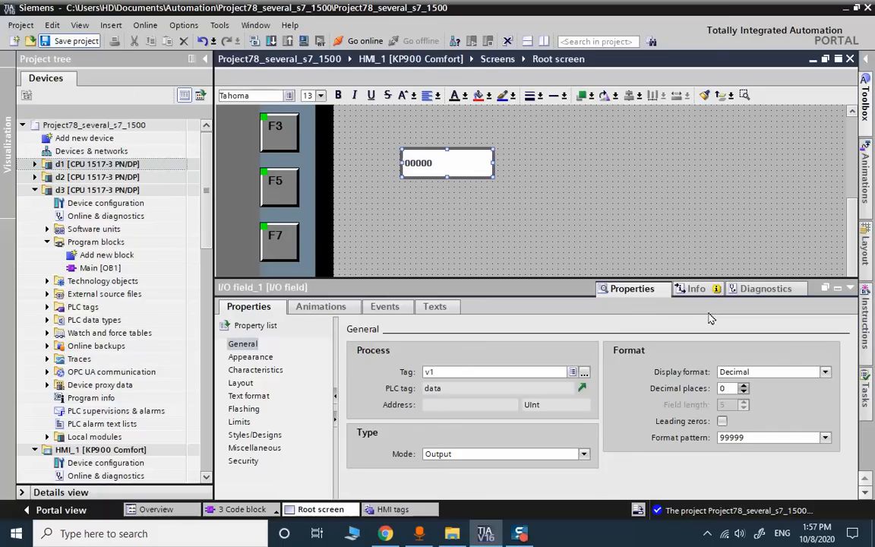
- Re-enter the format pattern as 999 and save the project again
click(754, 437)
text(999)
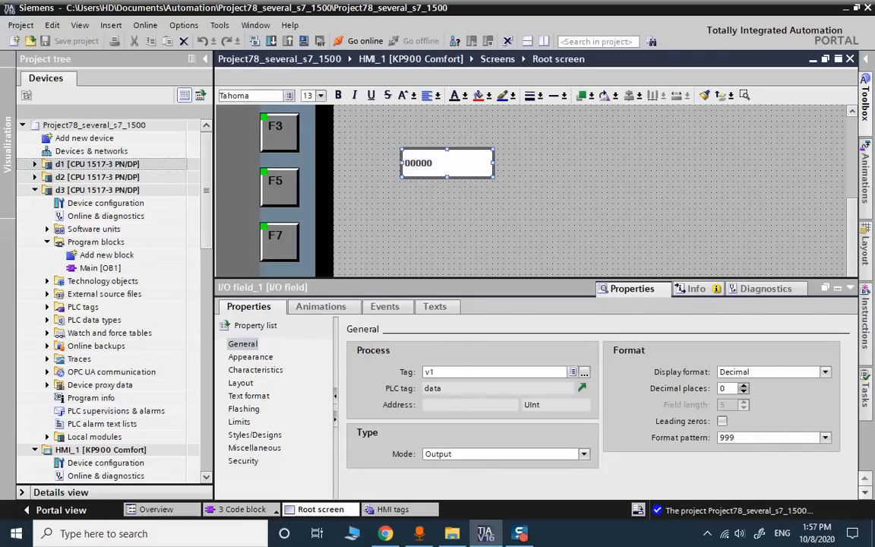
key(Return)
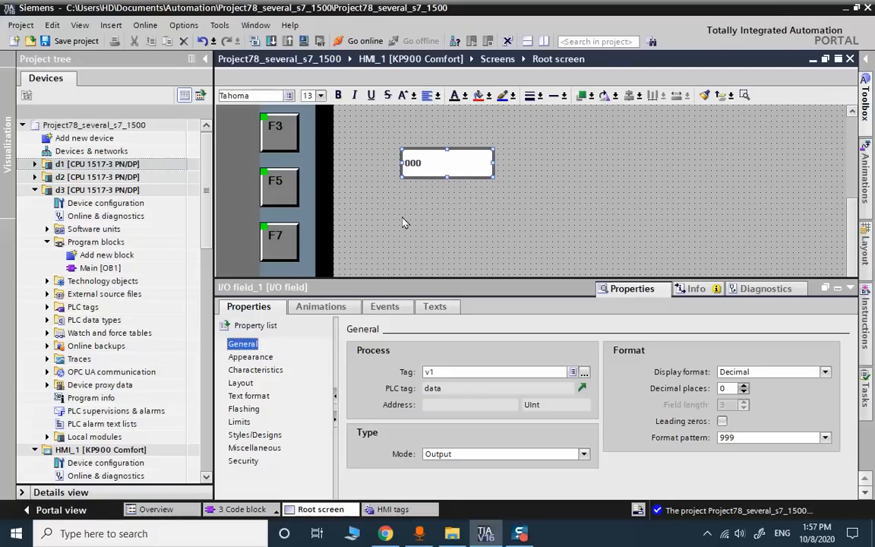
click(50, 41)
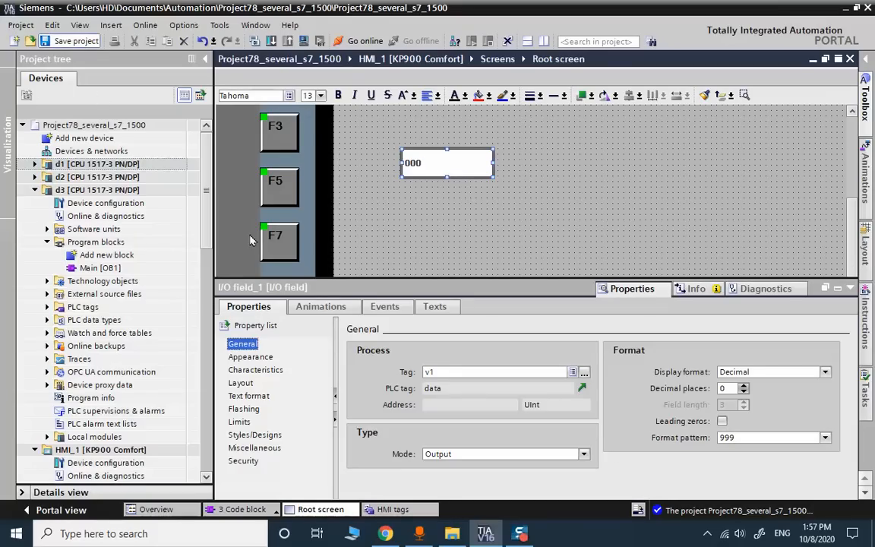
- Set the I/O field font to Tahoma 30px Bold and narrow the field to fit its digits
click(248, 396)
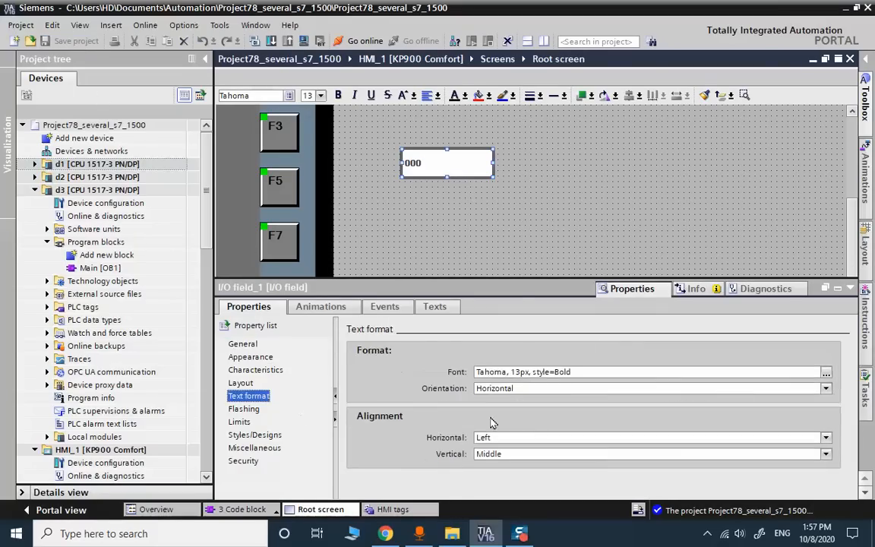
double_click(515, 371)
text(25)
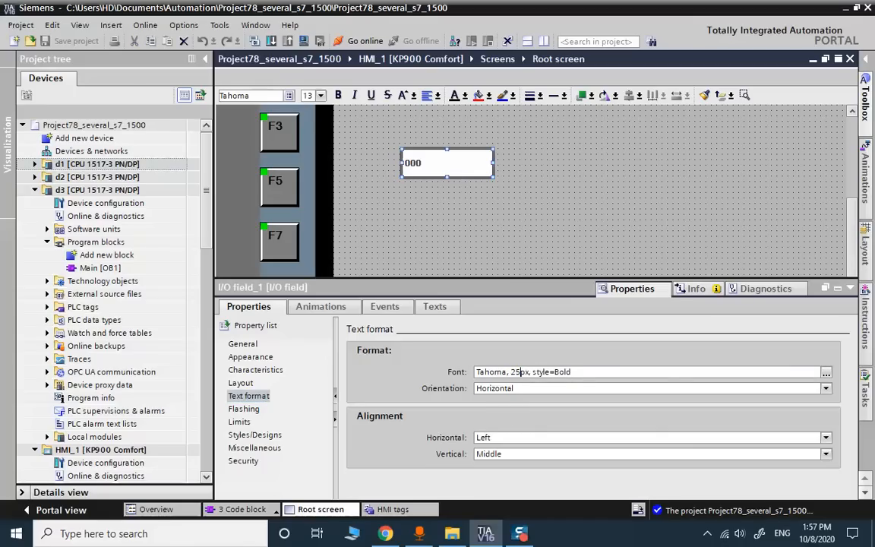
click(516, 421)
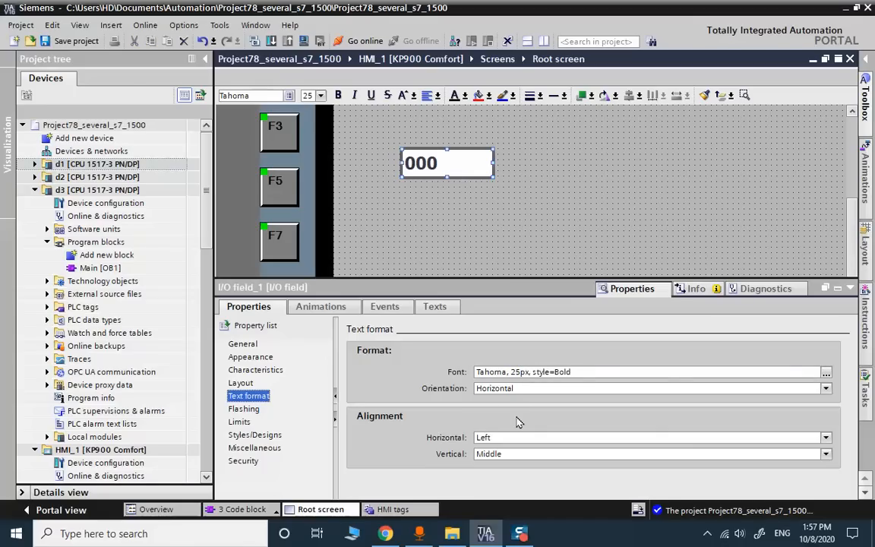
click(519, 371)
drag(520, 372, 509, 371)
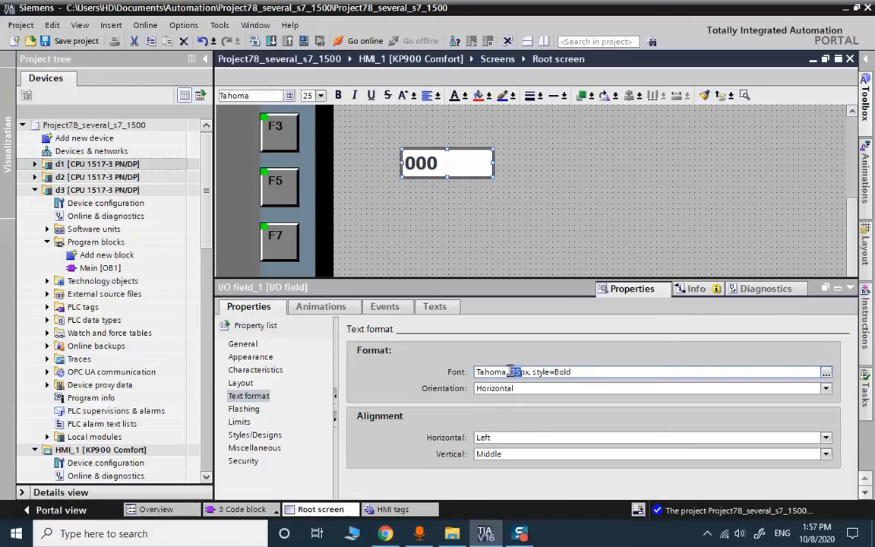
text(30)
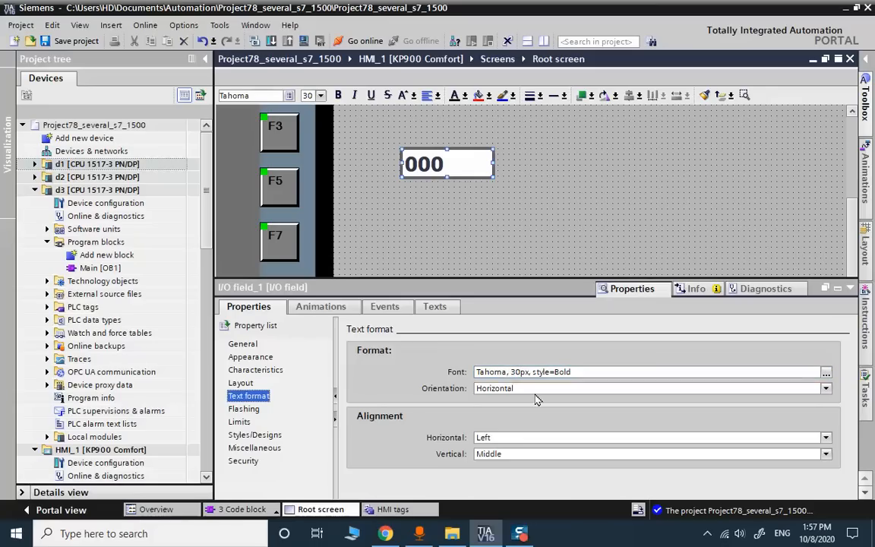
click(534, 389)
drag(493, 163, 458, 162)
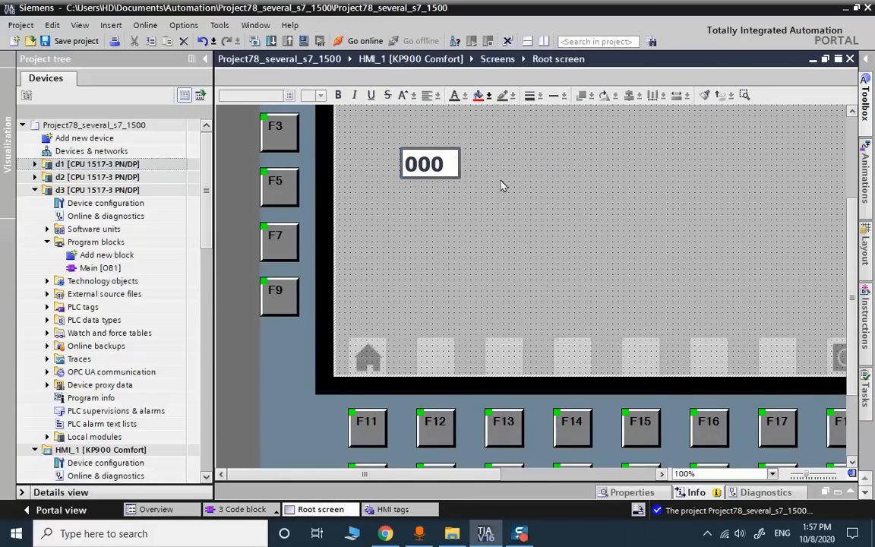
- Move the I/O field up, copy it below, and bind the copy to tag v2
scroll(478, 203, up, 2)
drag(429, 240, 430, 220)
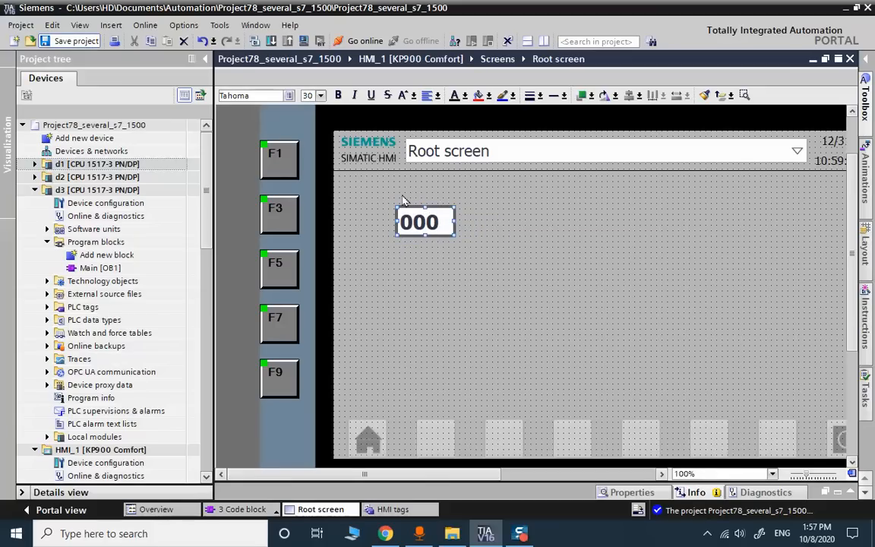
drag(420, 222, 422, 258)
right_click(429, 263)
click(451, 471)
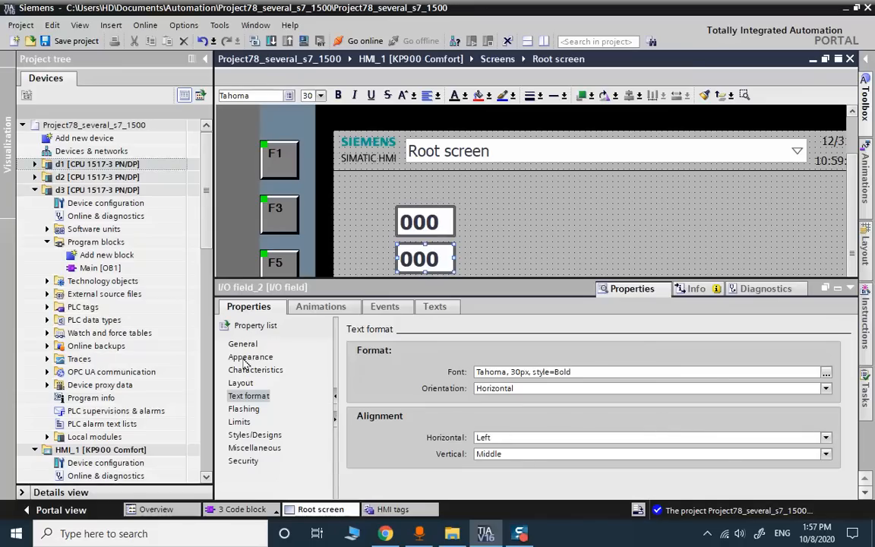
click(244, 344)
click(441, 371)
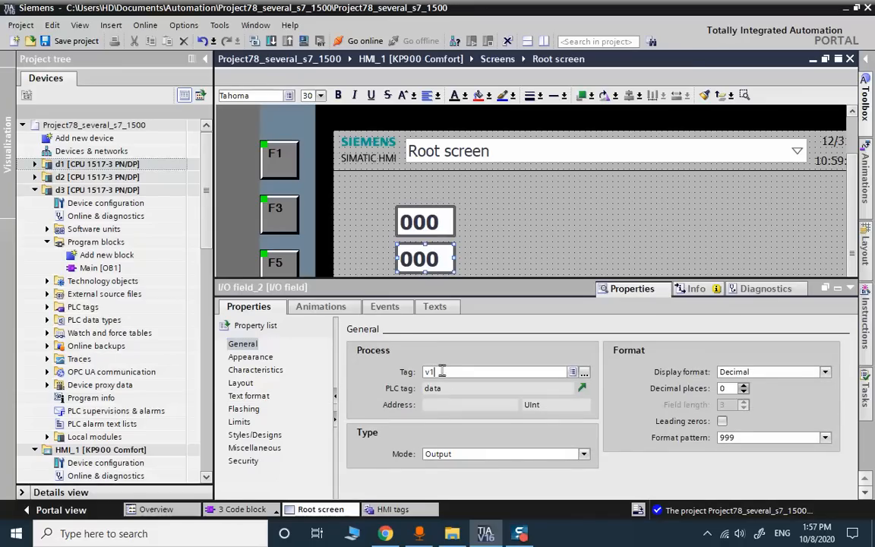
key(BackSpace)
text(2)
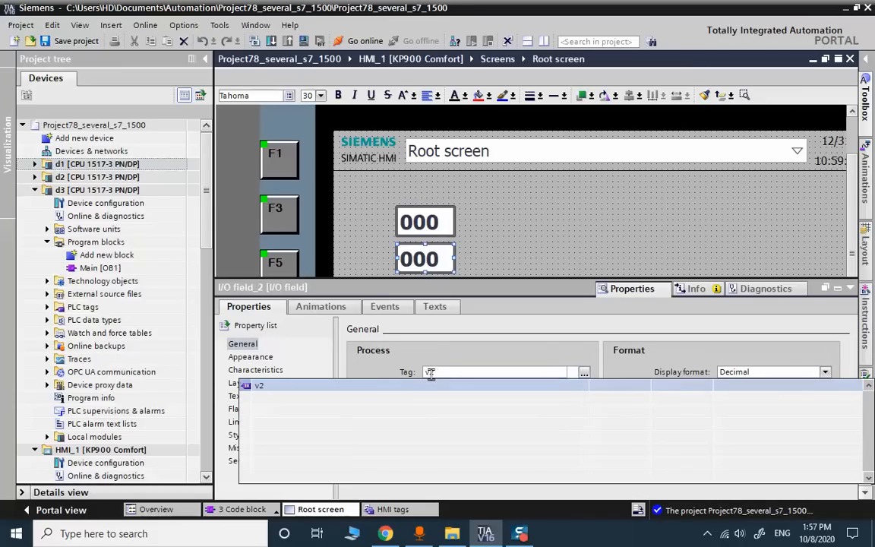
key(Return)
click(501, 245)
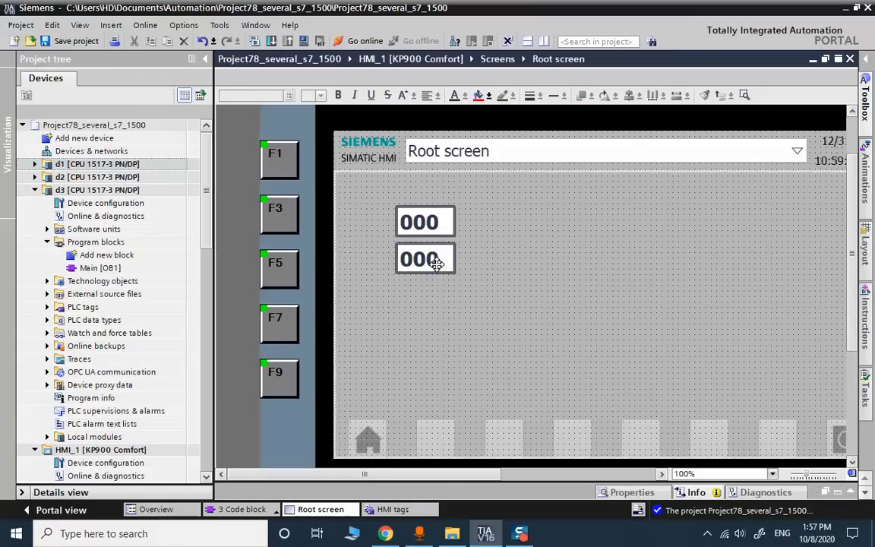
- Copy a third field below the second, bind it to tag v3, and save the project
drag(437, 262, 438, 303)
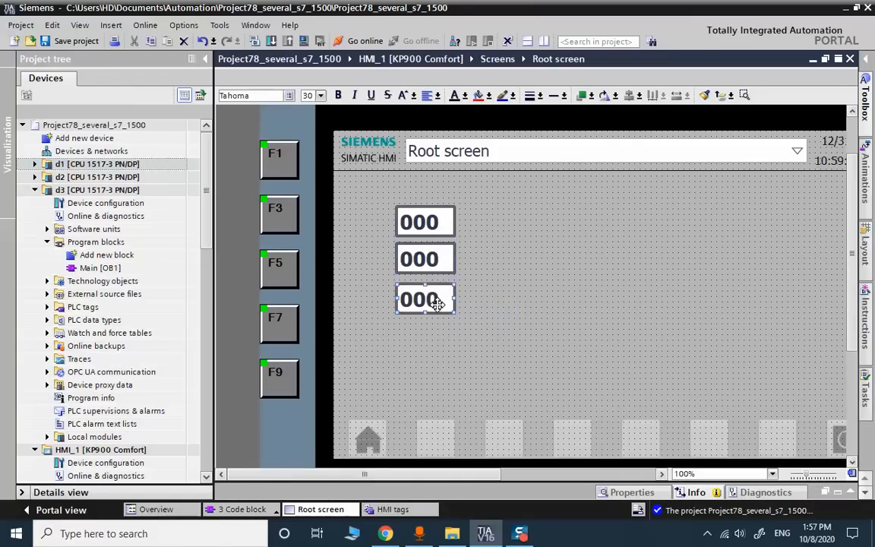
right_click(438, 303)
click(478, 294)
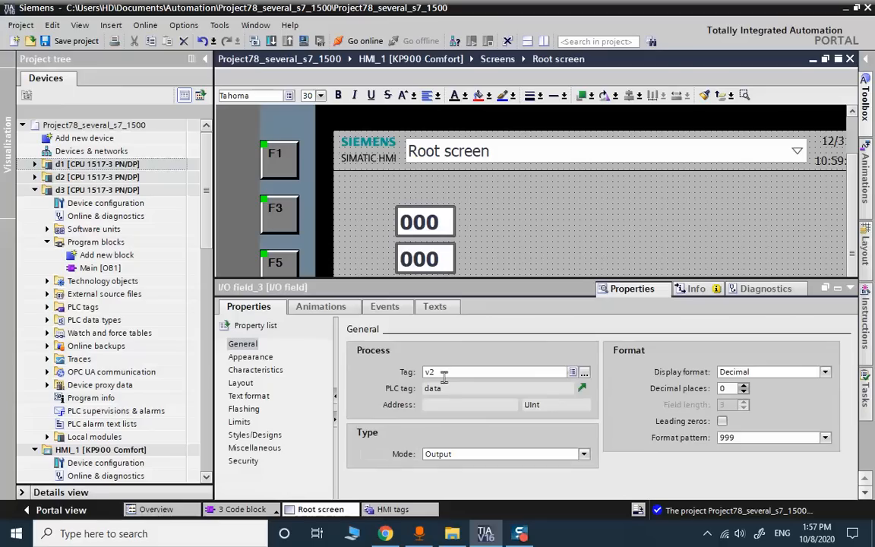
click(444, 373)
text(3)
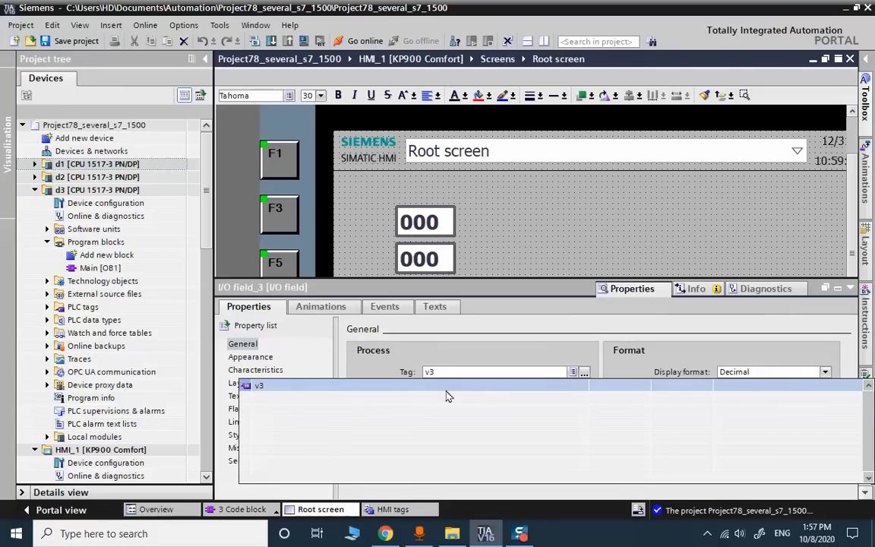
key(Return)
click(850, 288)
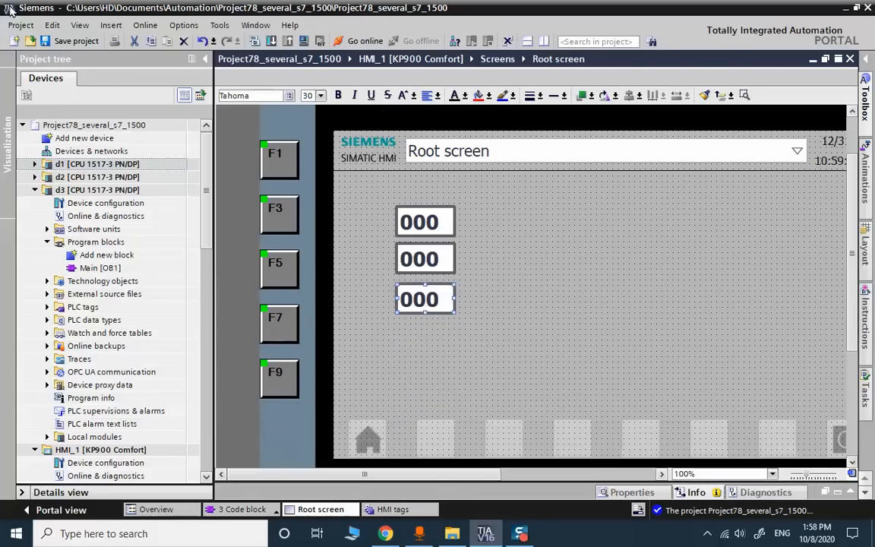
click(67, 41)
- Check the properties of all three I/O fields to verify their tag bindings
right_click(416, 226)
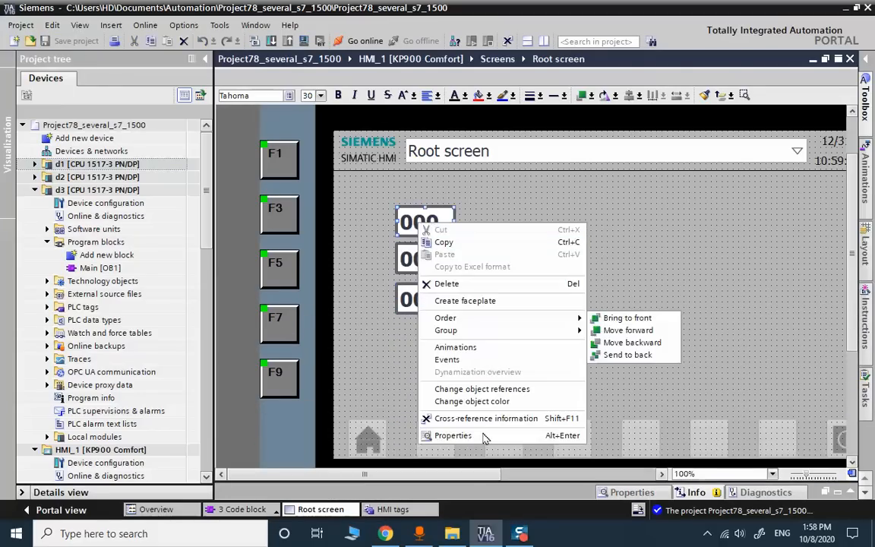
click(482, 434)
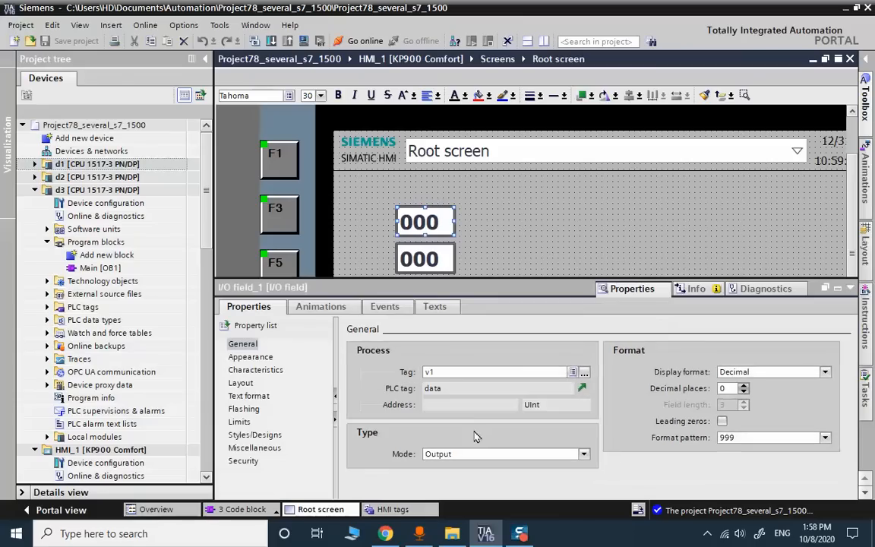
right_click(422, 259)
click(471, 468)
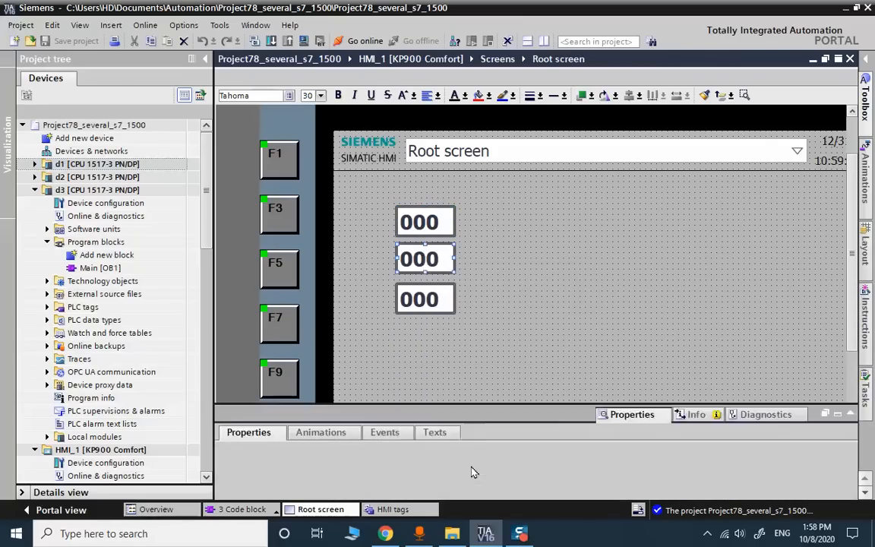
click(518, 251)
scroll(515, 249, down, 2)
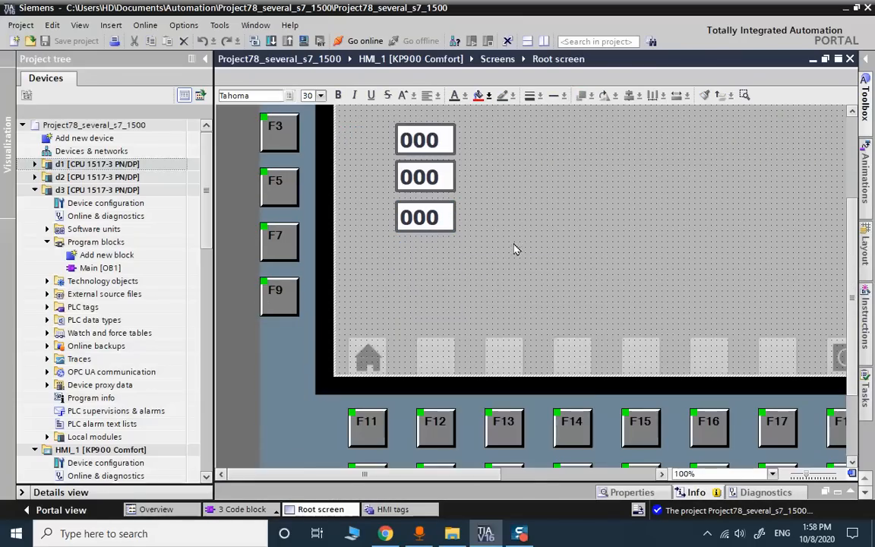
right_click(427, 222)
click(479, 439)
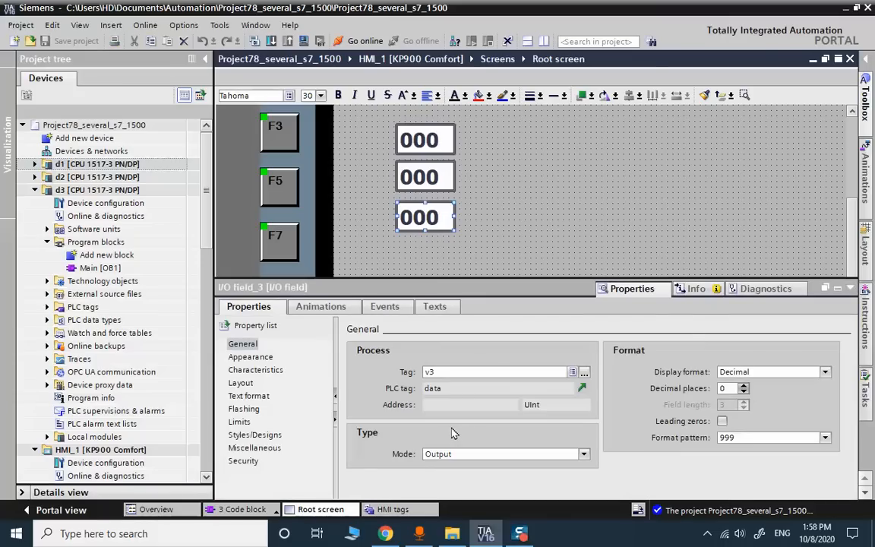
click(850, 288)
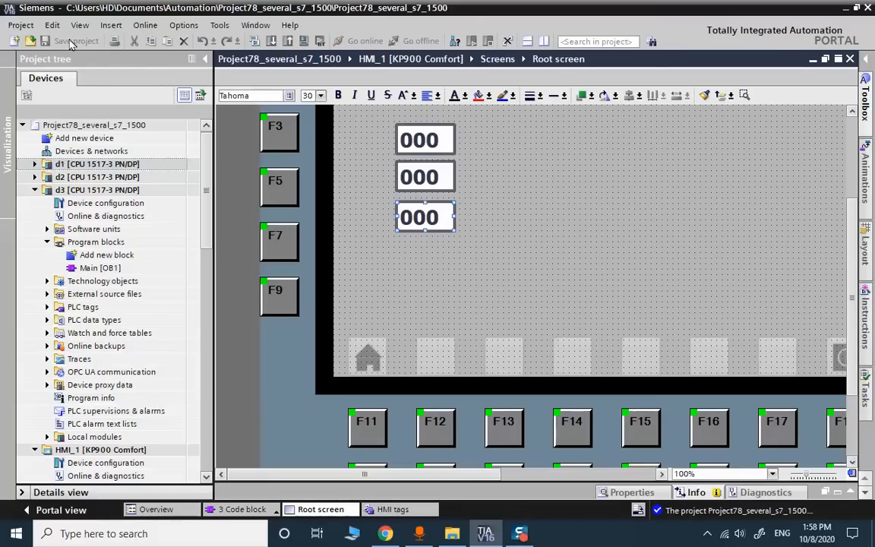
double_click(80, 150)
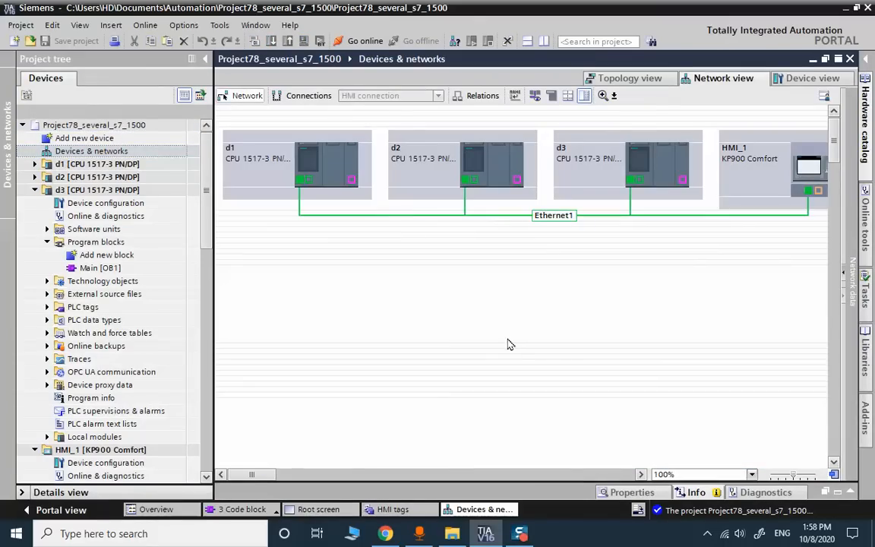
click(535, 96)
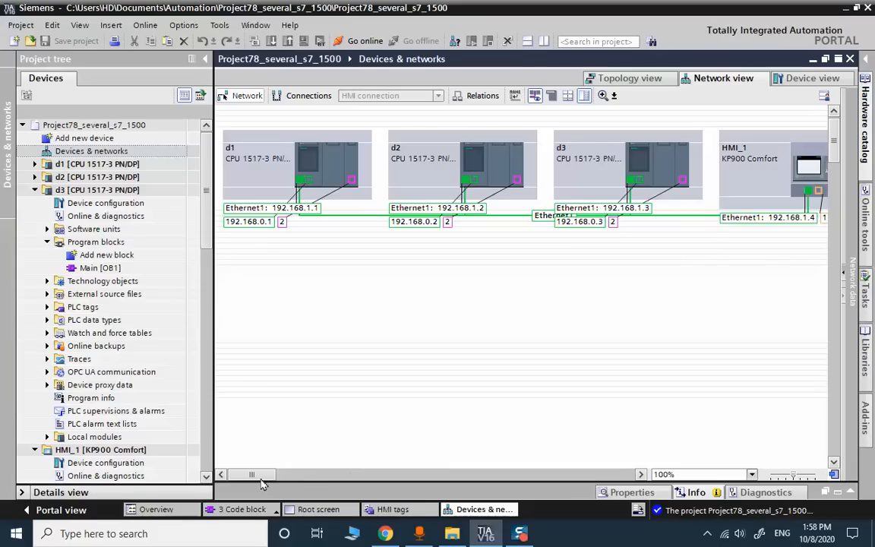
mouse_move(259, 478)
mouse_down()
mouse_move(267, 480)
mouse_move(254, 484)
mouse_up()
click(851, 59)
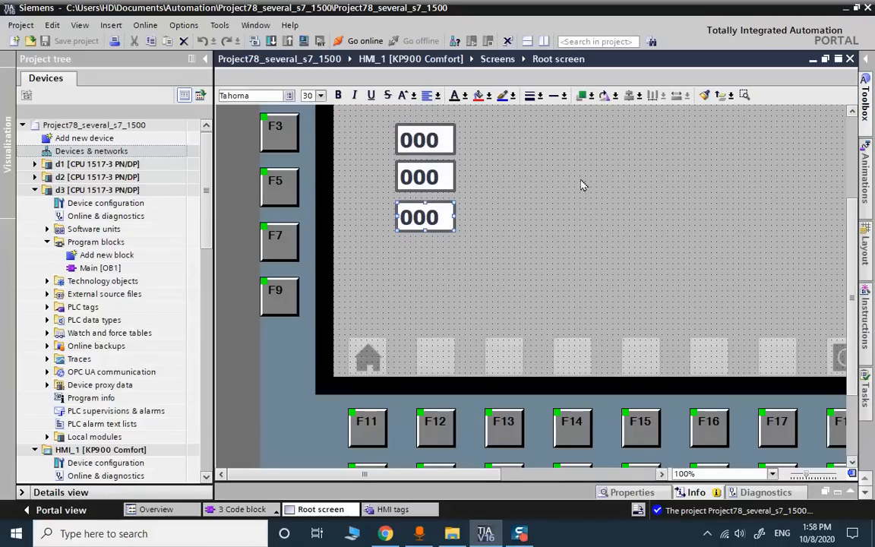
- Select PLC d1, start its PLCSIM simulation, and search for the target in Extended download
click(150, 166)
key(F2)
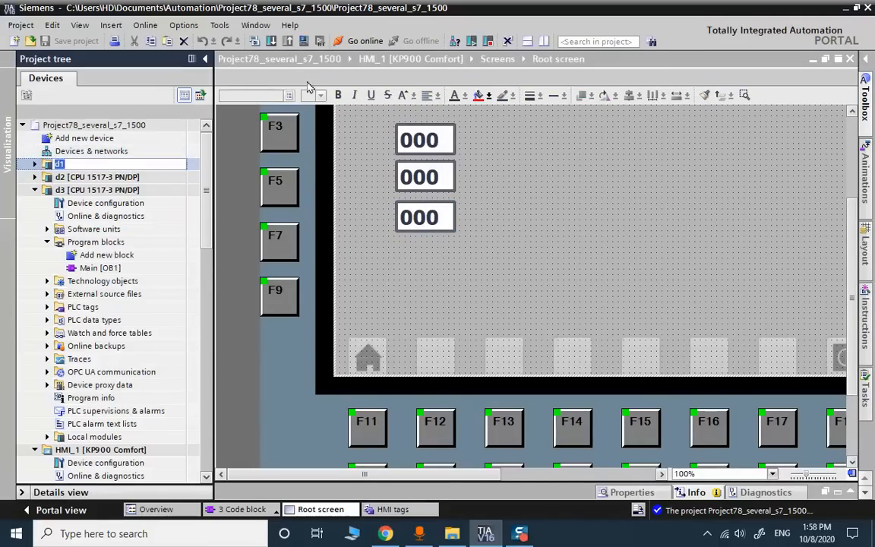
key(Return)
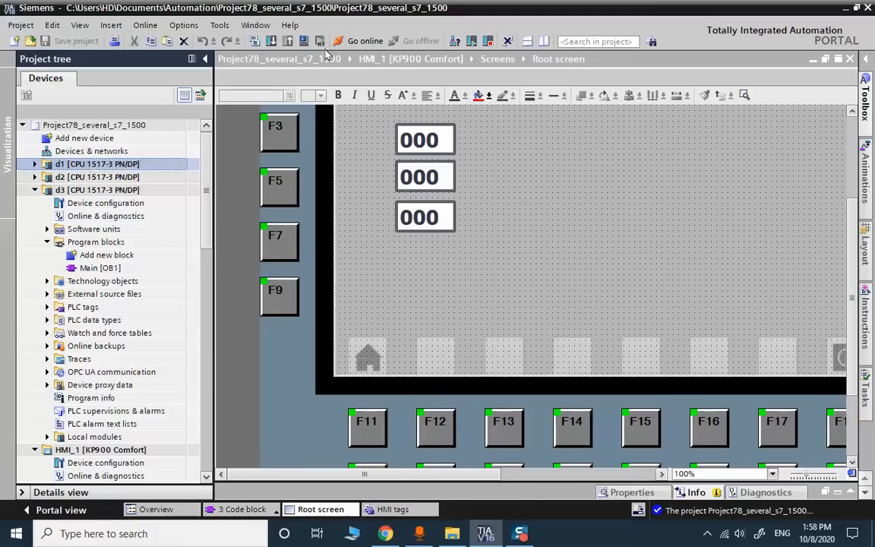
click(302, 41)
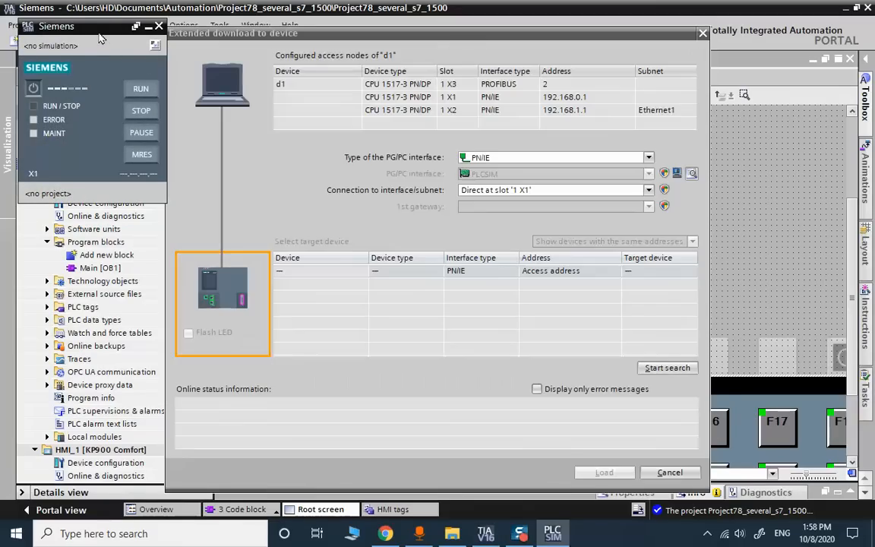
click(678, 371)
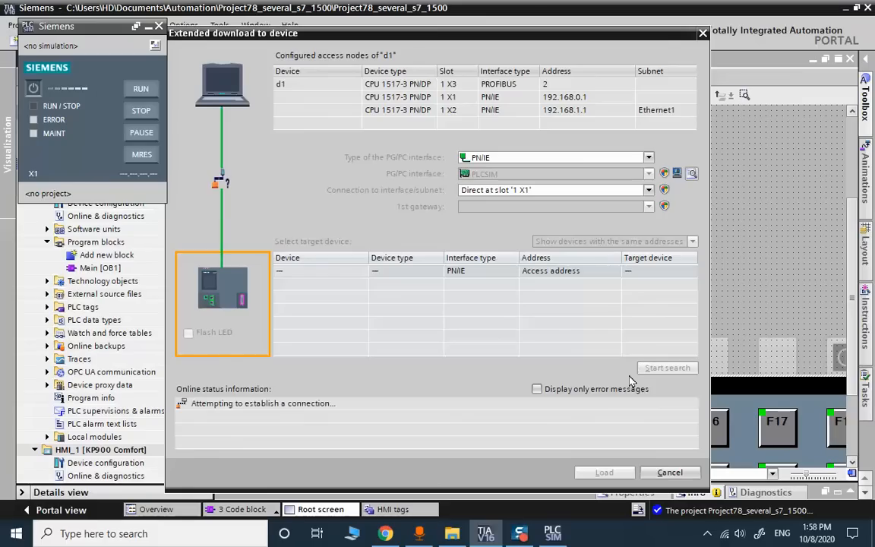
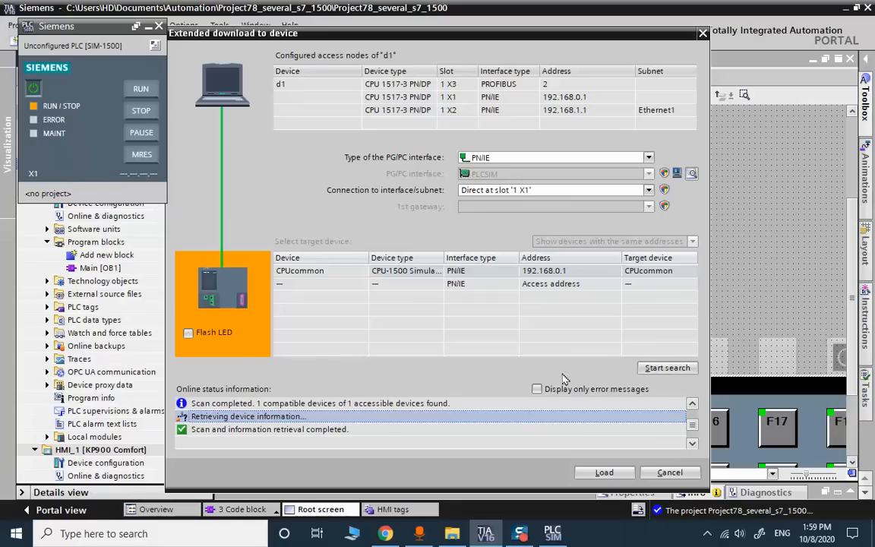
- Load the configuration and program into the simulated PLC d1 and finish the download
click(607, 470)
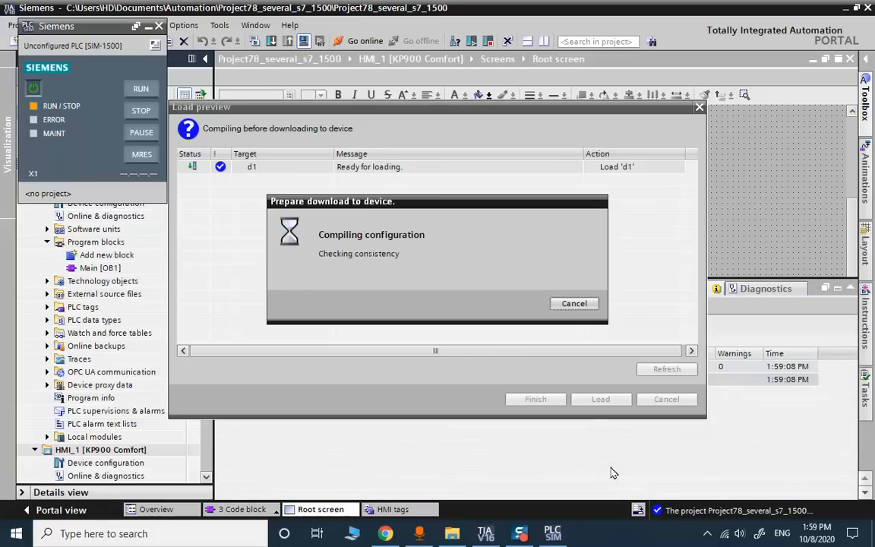
click(597, 400)
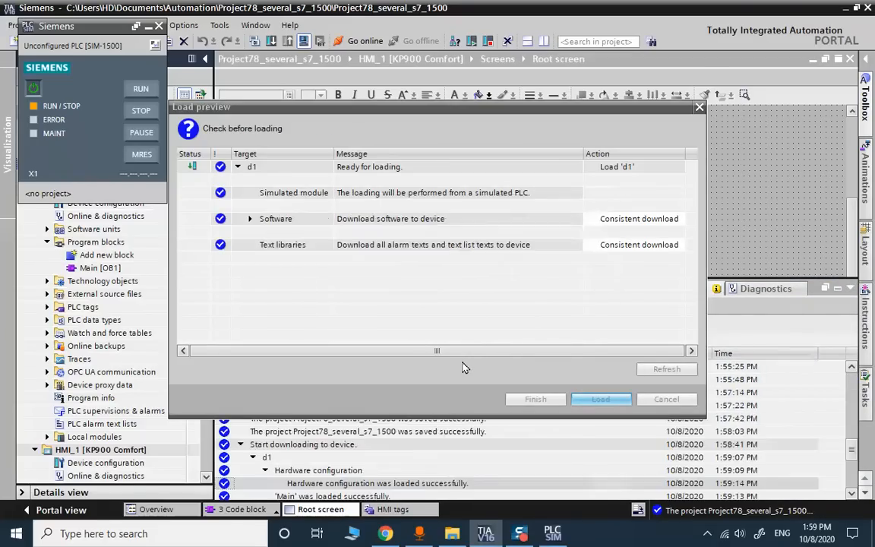
click(540, 399)
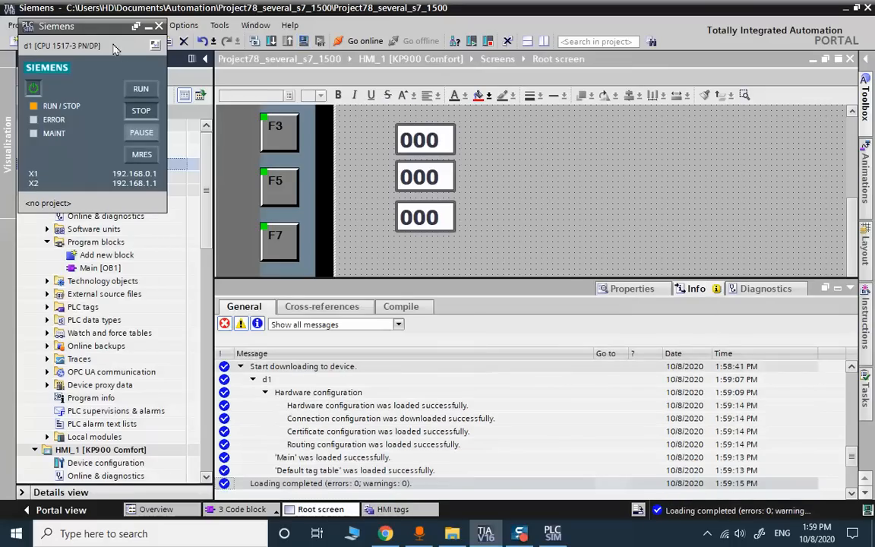
- Move the d1 PLCSIM panel aside, collapse d3, and select HMI_1 in the project tree
drag(84, 26, 734, 155)
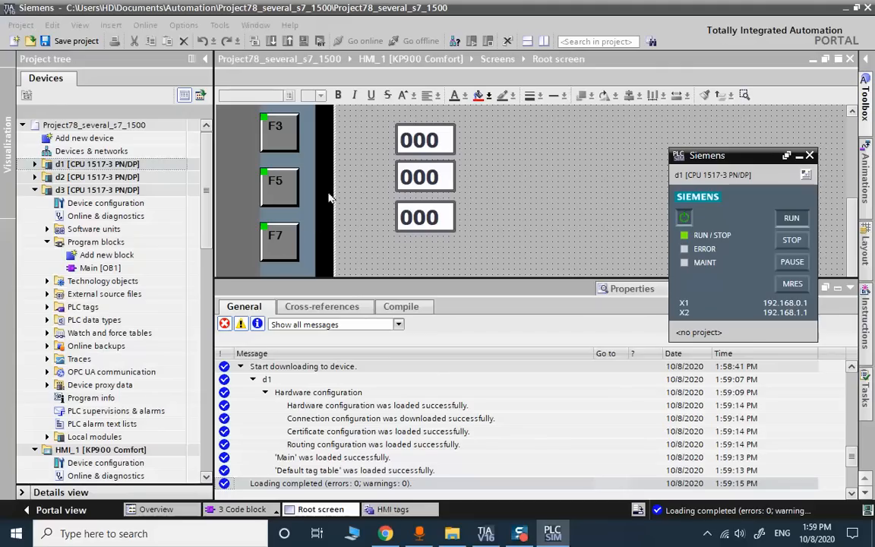
click(34, 190)
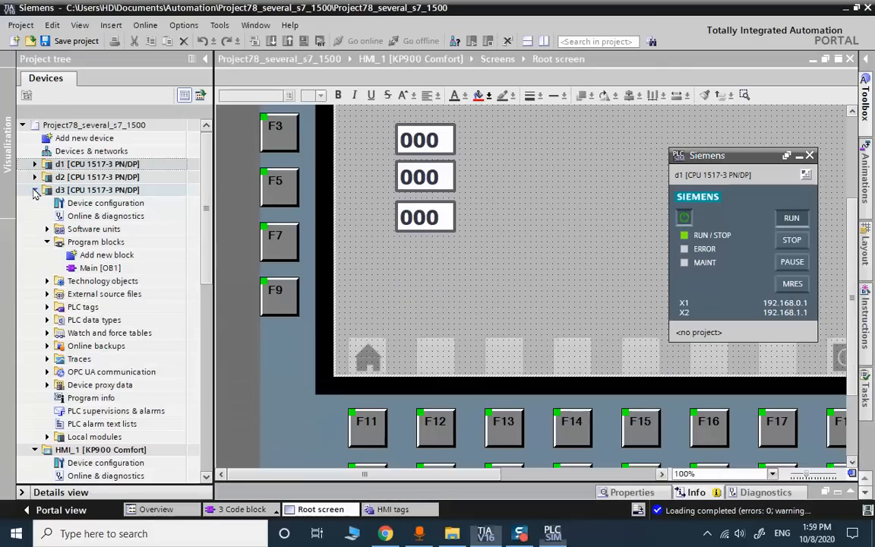
click(92, 202)
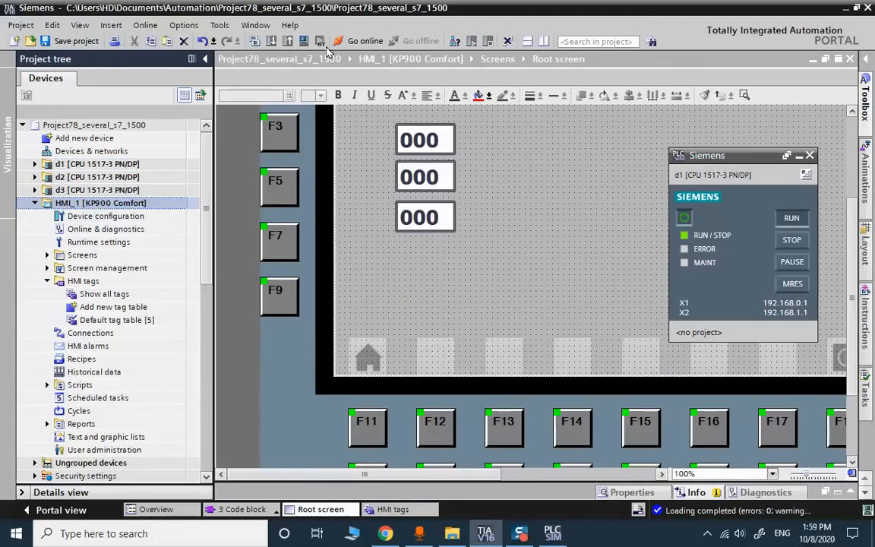
- Run the HMI_1 runtime simulation, confirm the first field reads 100, then minimize it
click(304, 39)
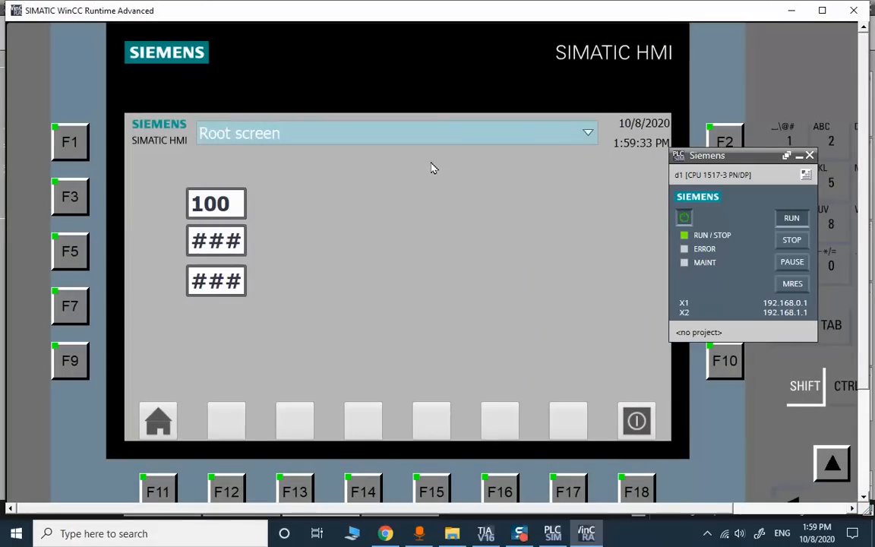
click(793, 12)
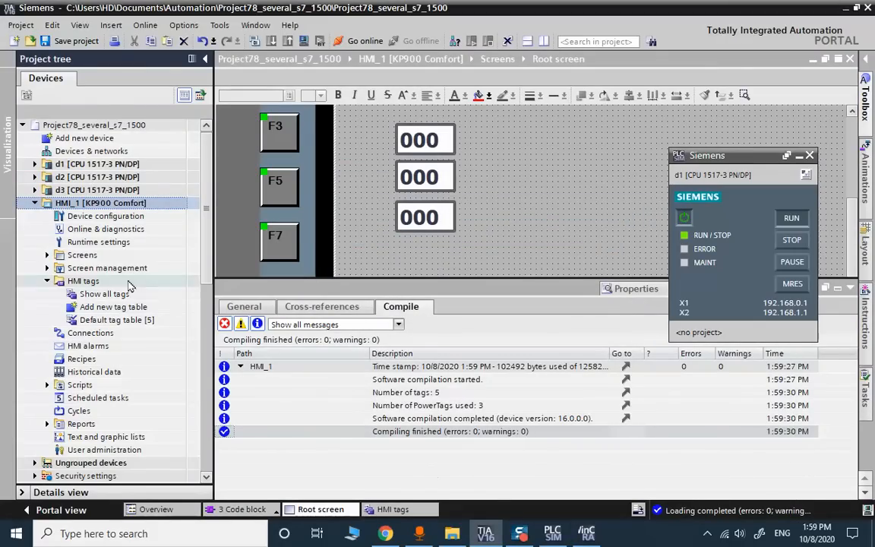
- Select d2, start a new PLCSIM simulation for it, and search for the target
click(127, 177)
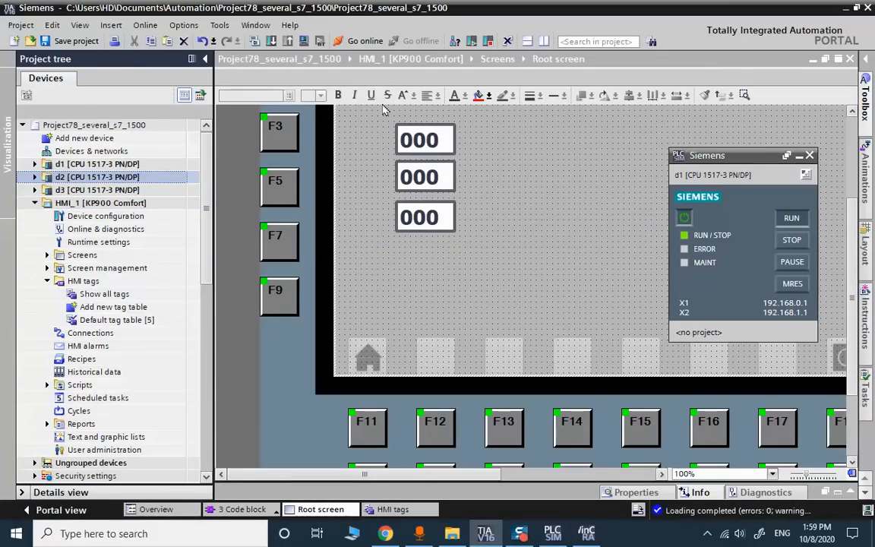
click(305, 41)
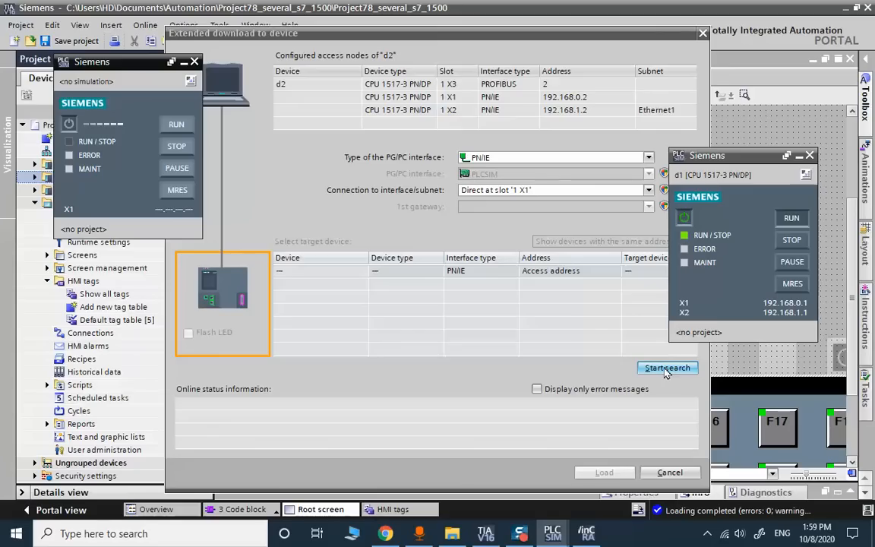
click(665, 369)
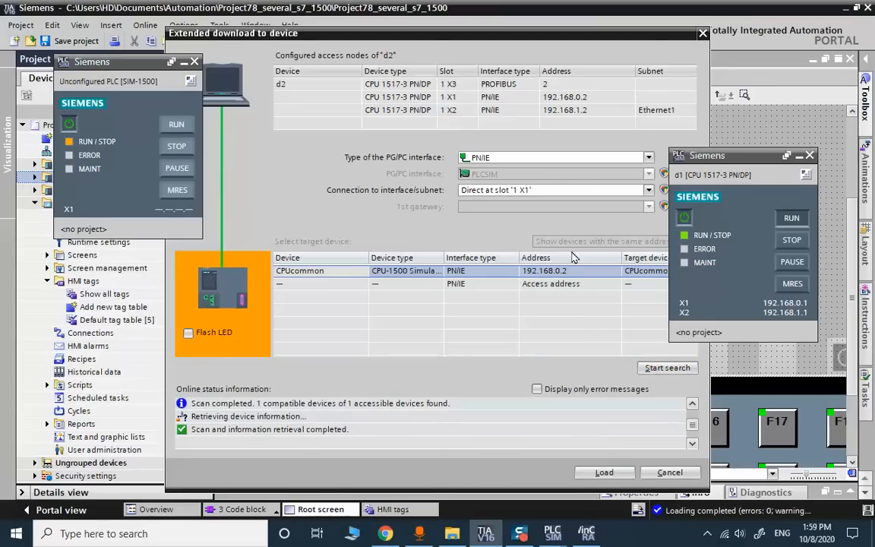
- Load d2's configuration and program into the simulated PLC at 192.168.0.2
click(604, 472)
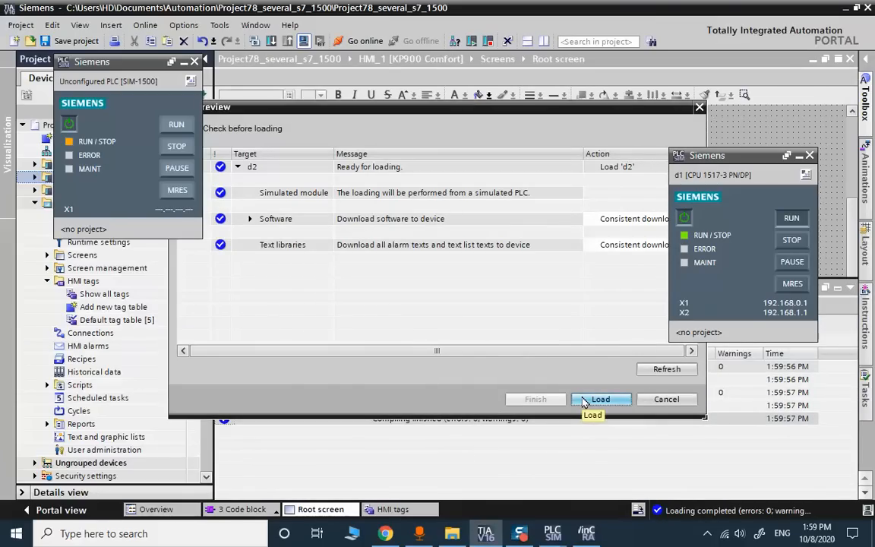
click(584, 401)
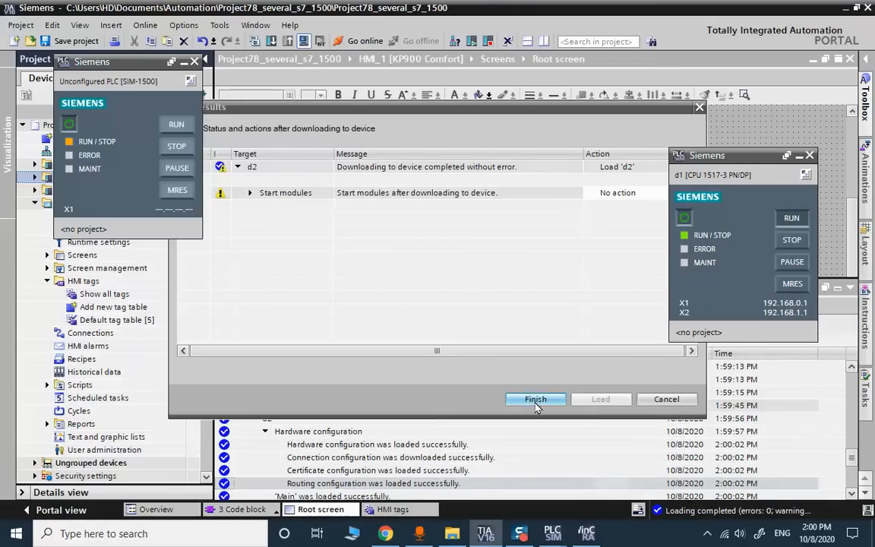
click(535, 400)
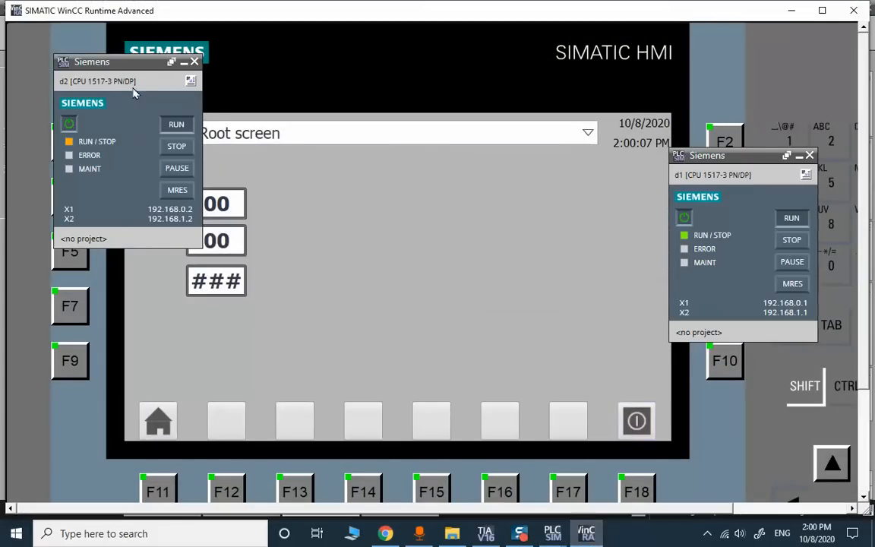
- Place the d2 PLCSIM panel beside d1's, check the runtime shows 100 and 200, then return to TIA Portal
drag(116, 62, 592, 167)
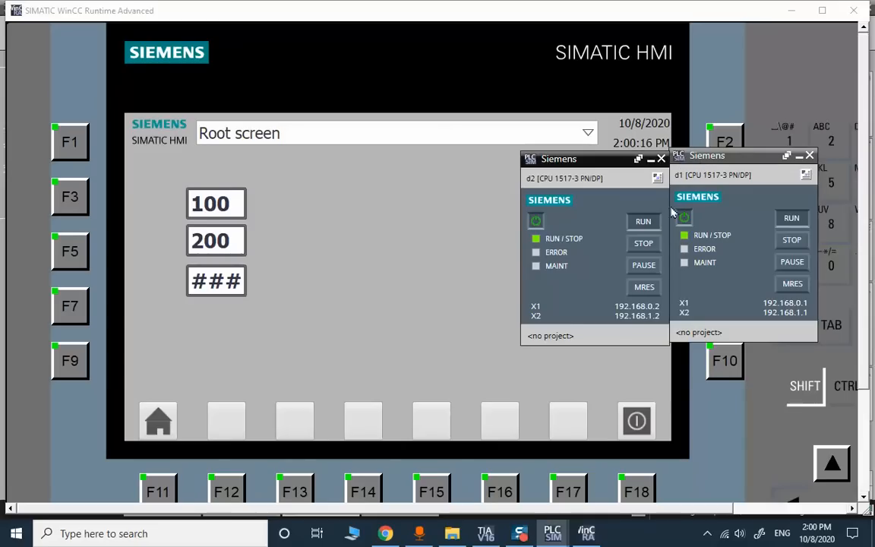
click(485, 532)
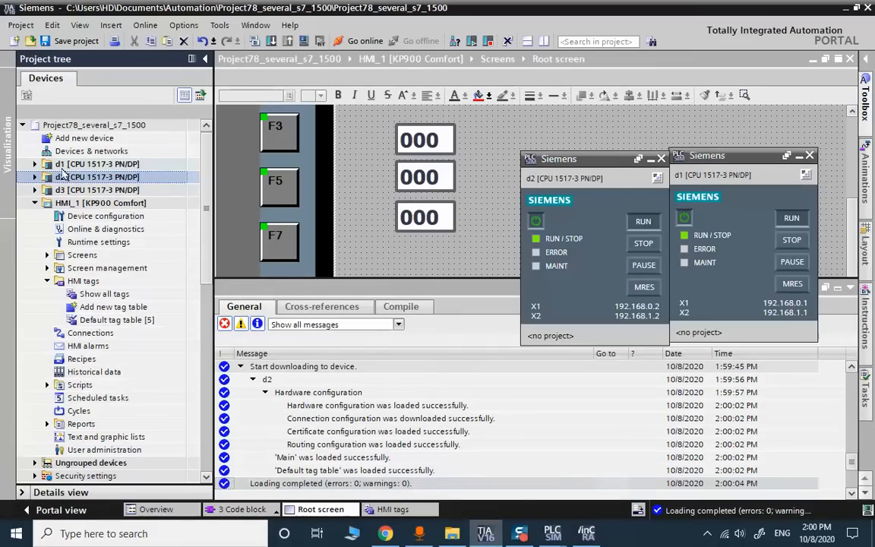
- Open d1's Main [OB1] and change the loaded value from 100 to 165
click(35, 164)
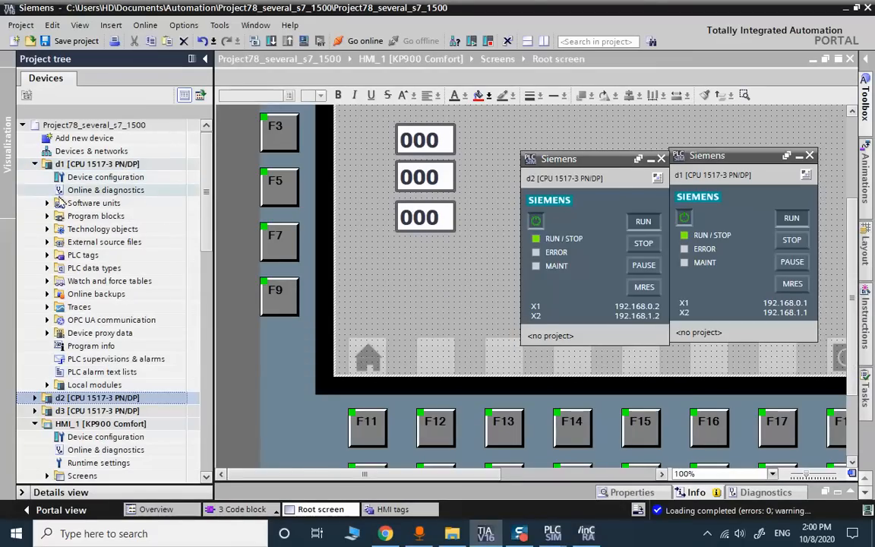
click(47, 215)
double_click(99, 242)
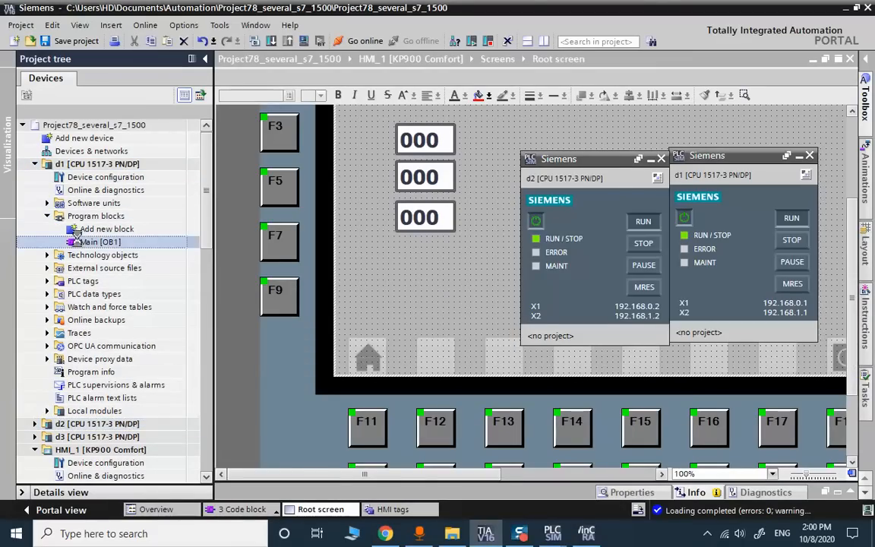
click(334, 228)
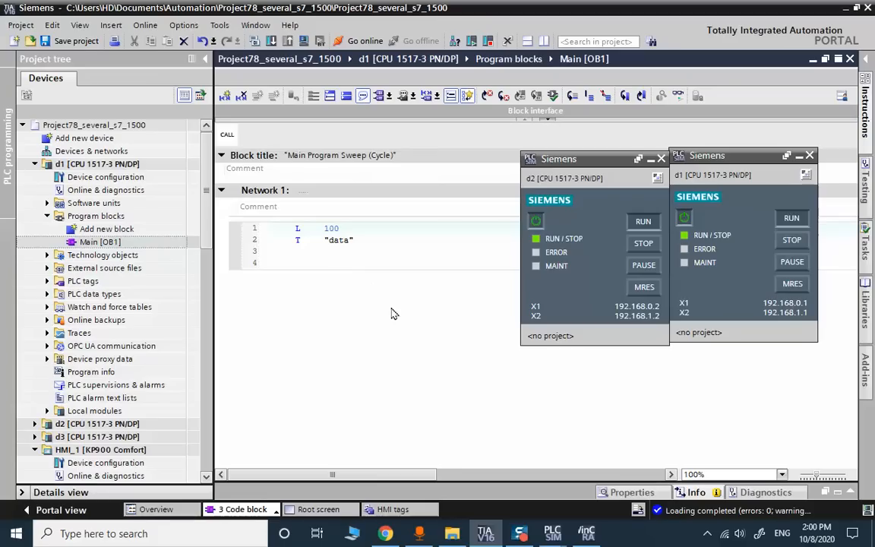
scroll(414, 328, up, 2)
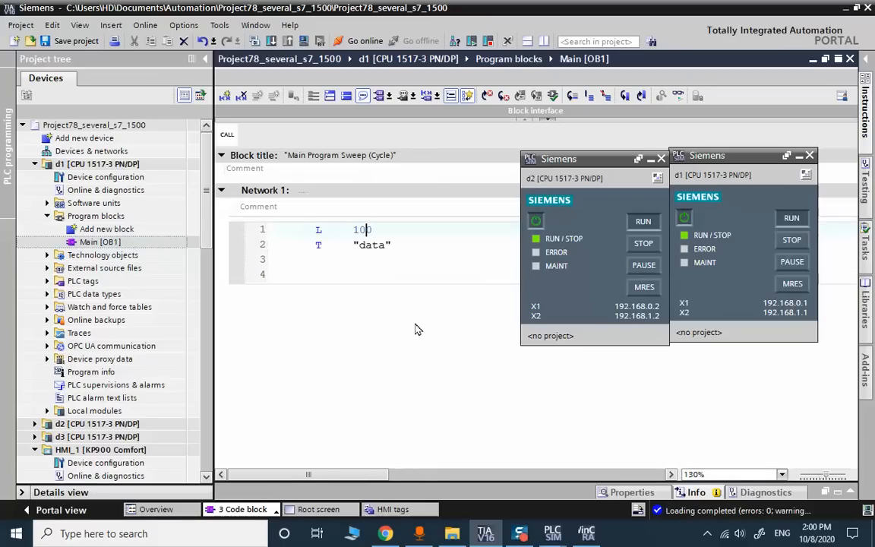
key(BackSpace)
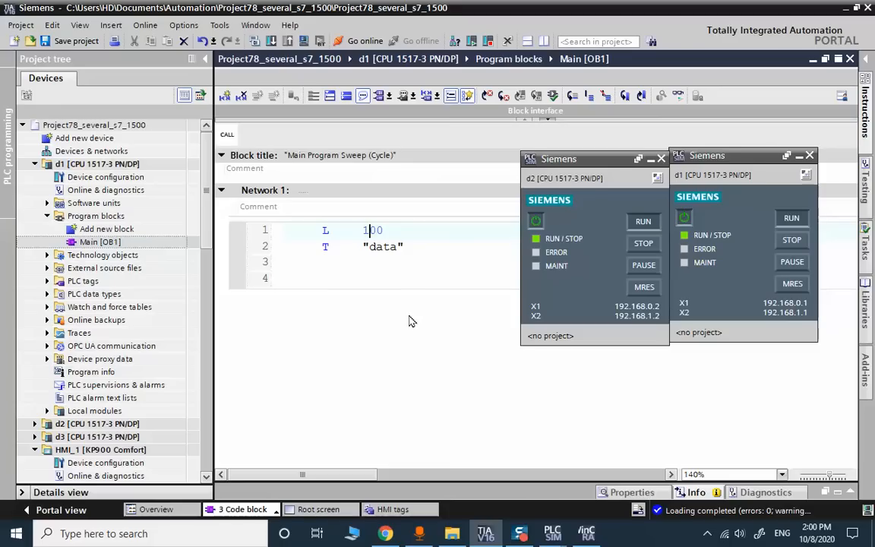
text(6)
key(Delete)
text(5)
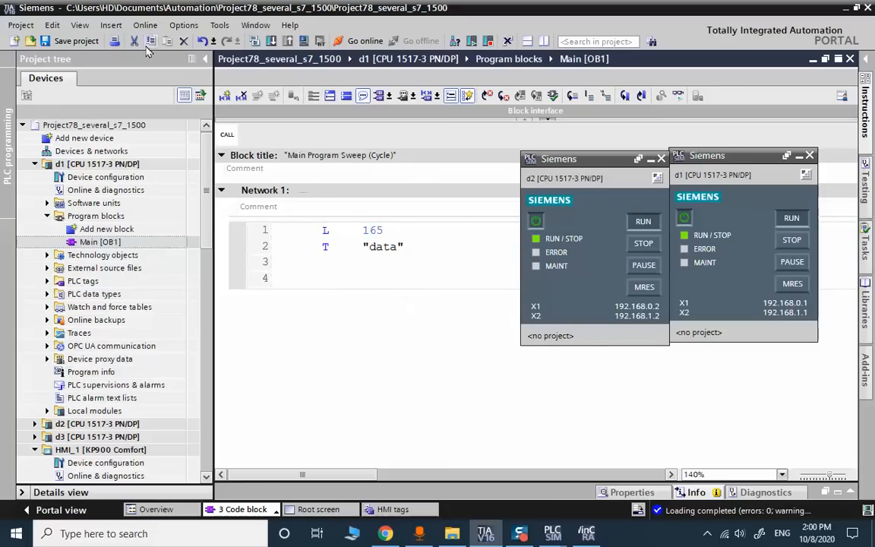
- Save the project and download d1's edited program to its simulated PLC
click(61, 41)
click(271, 41)
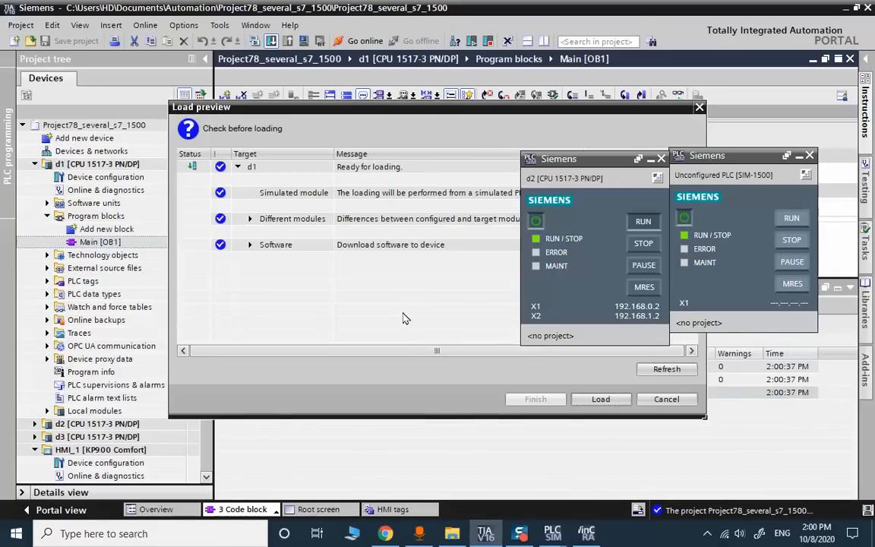
click(600, 399)
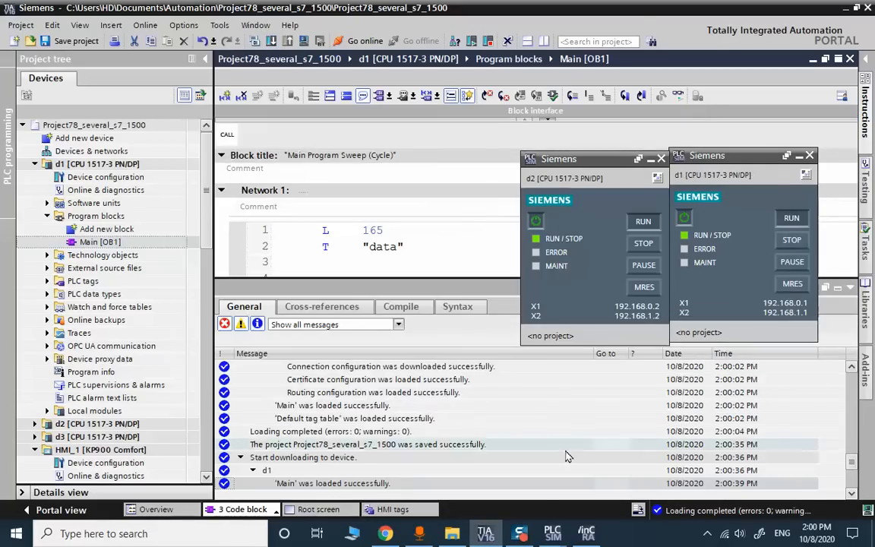
click(585, 533)
- Open d2's Main [OB1] from its Program blocks and zoom in on the code
click(585, 533)
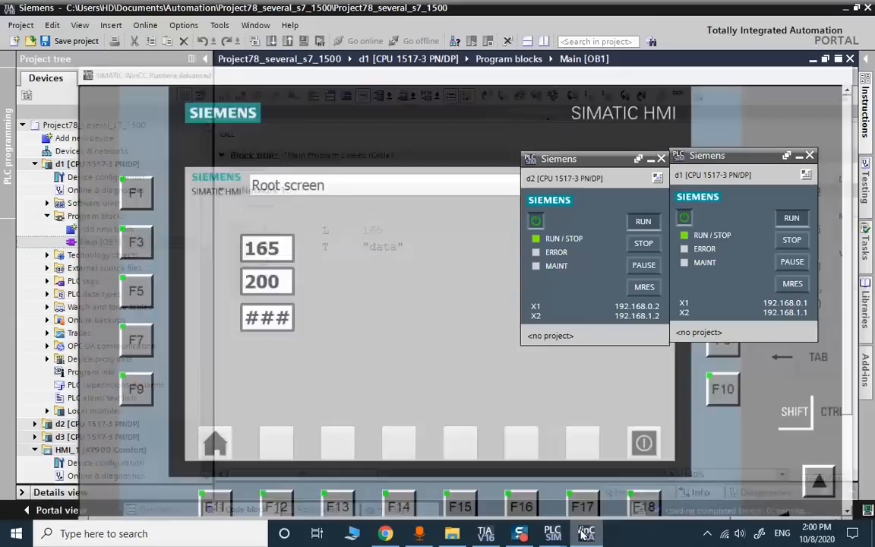
click(35, 164)
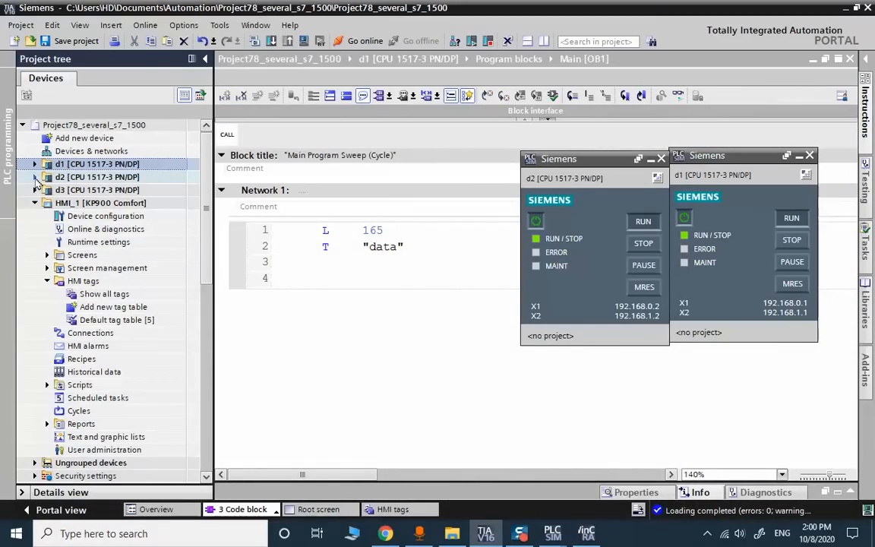
click(34, 178)
click(47, 229)
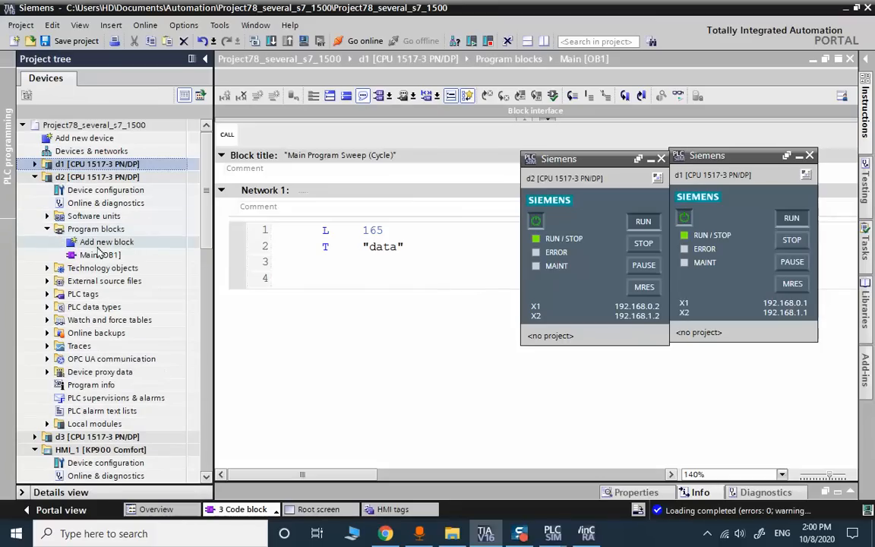
double_click(99, 255)
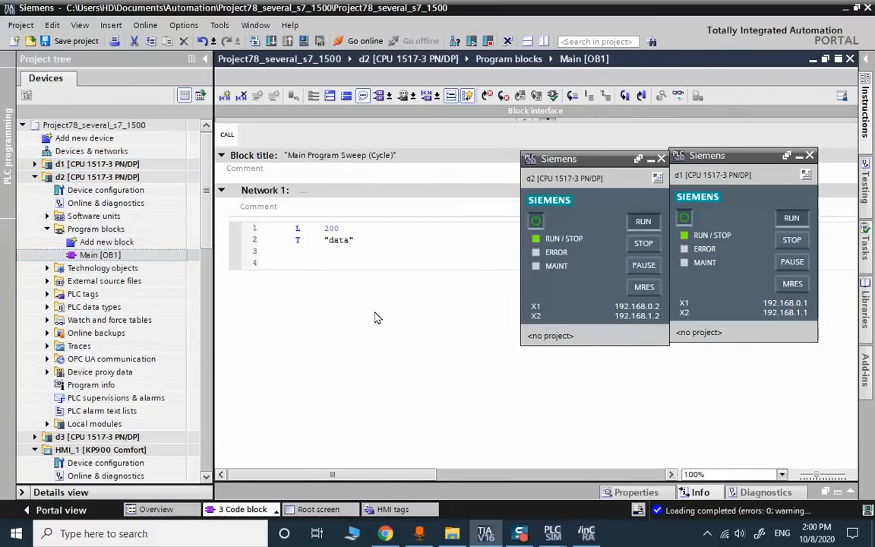
scroll(372, 281, right, 4)
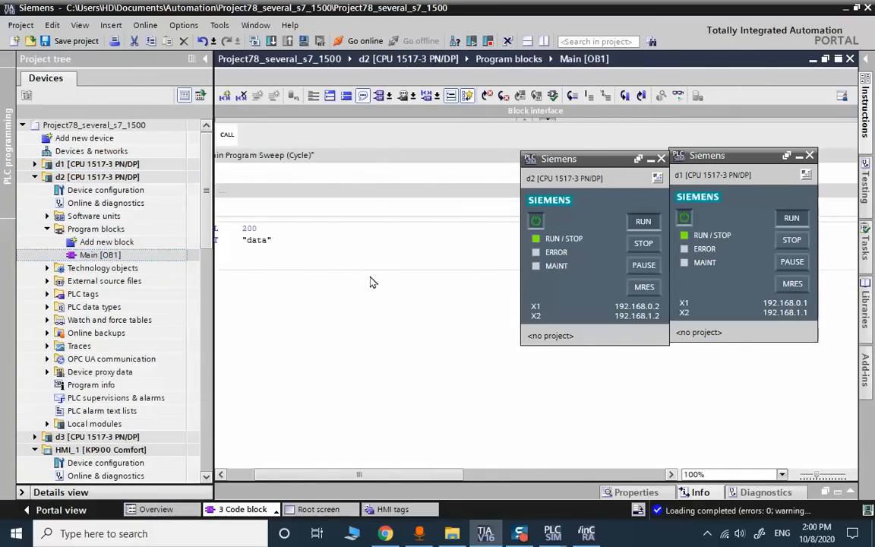
scroll(371, 285, left, 4)
drag(816, 477, 835, 476)
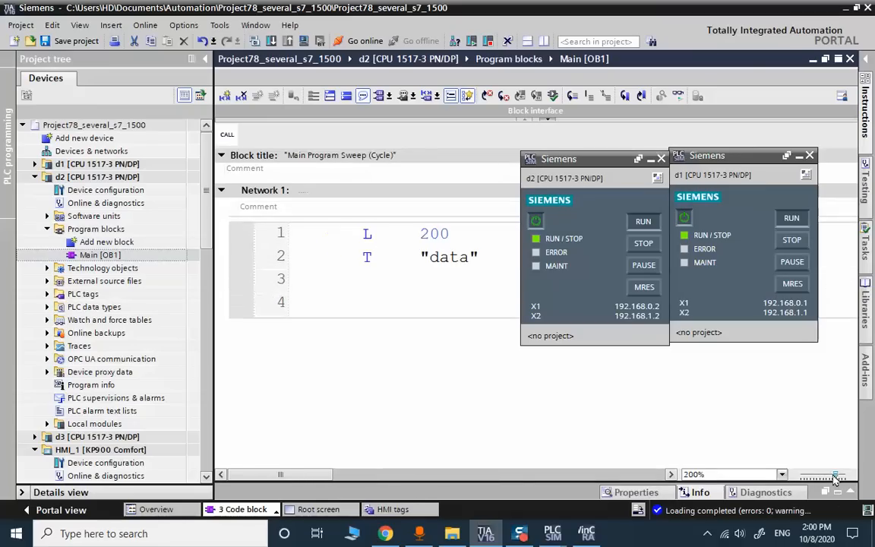
- Change d2's load value on line 1 from 200 to 235
click(439, 233)
key(BackSpace)
text(3)
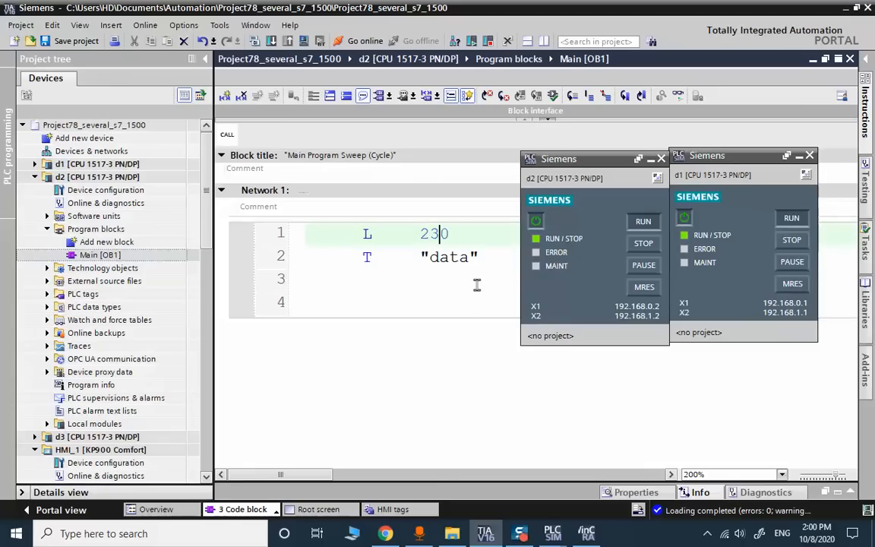
key(Delete)
text(5)
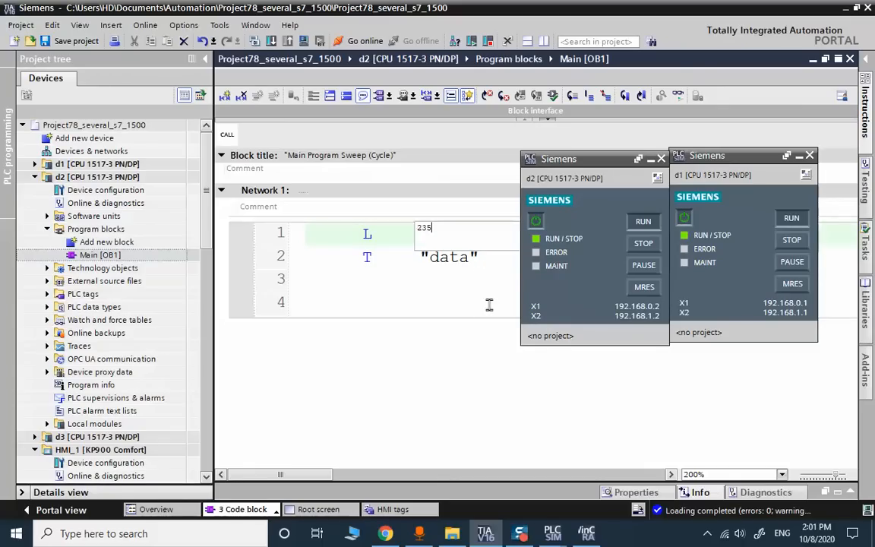
click(465, 300)
- Save the project and download d2's program to its simulated PLC
click(72, 41)
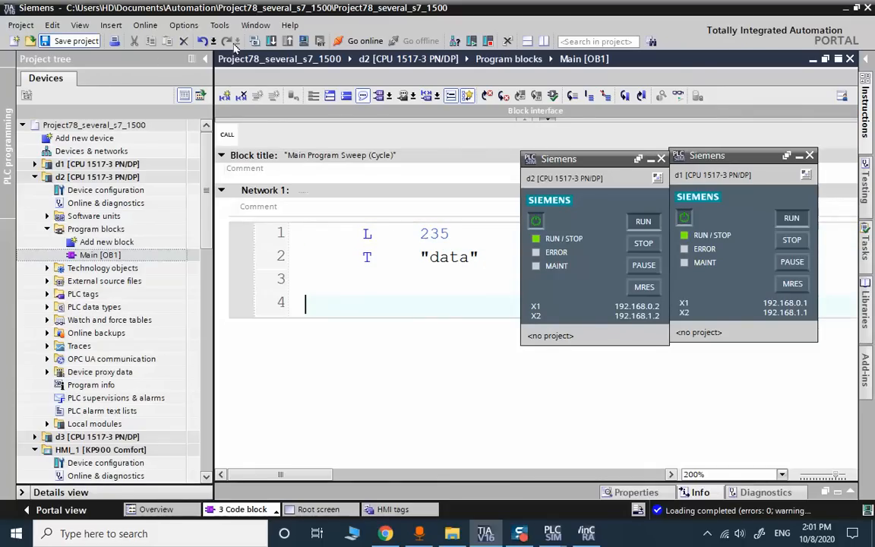
click(273, 42)
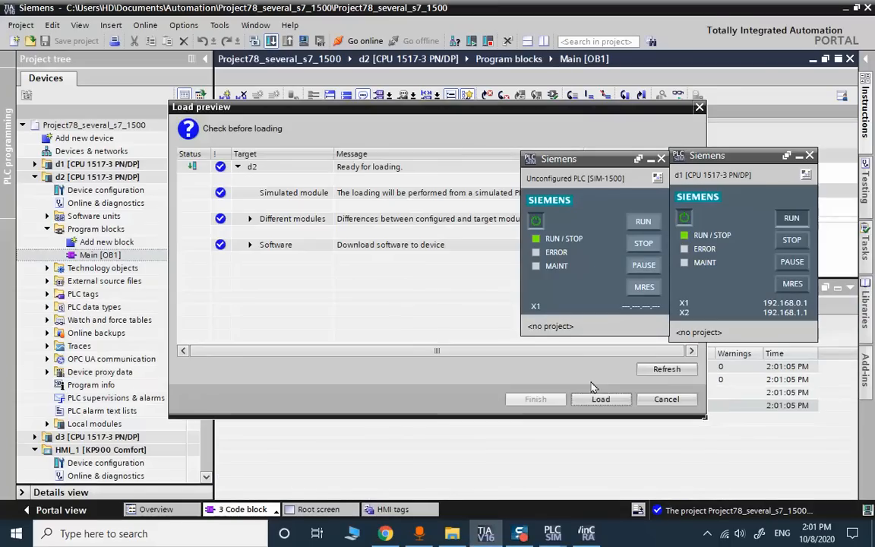
click(601, 400)
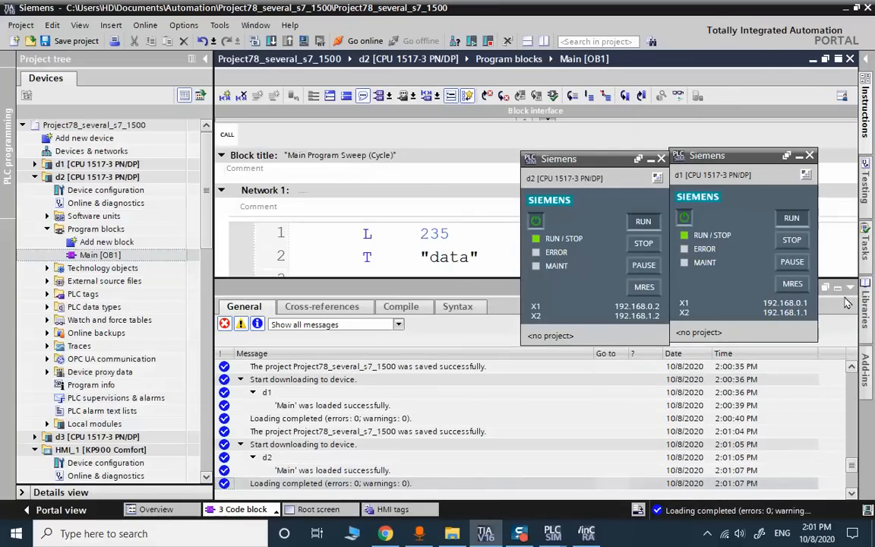
click(848, 290)
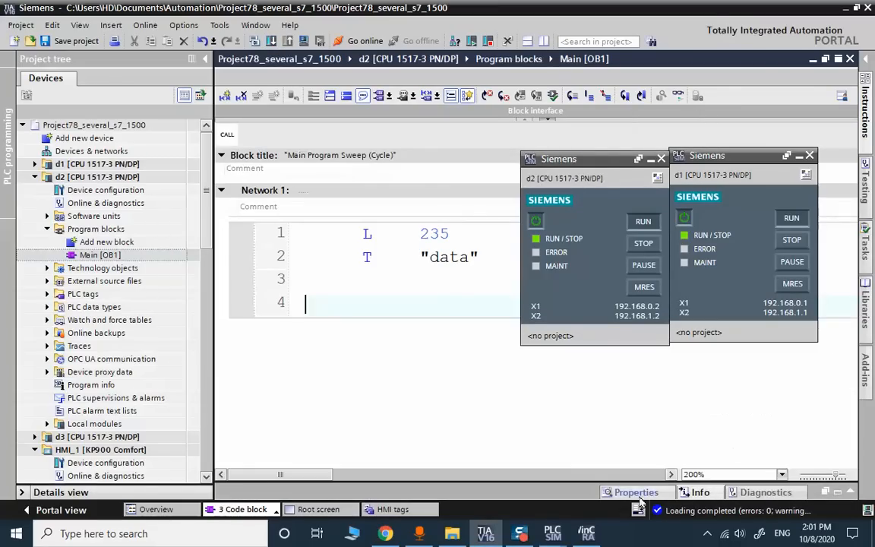
- Check the runtime root screen reads 165 from d1 and 235 from d2, with ### in the third field
click(585, 534)
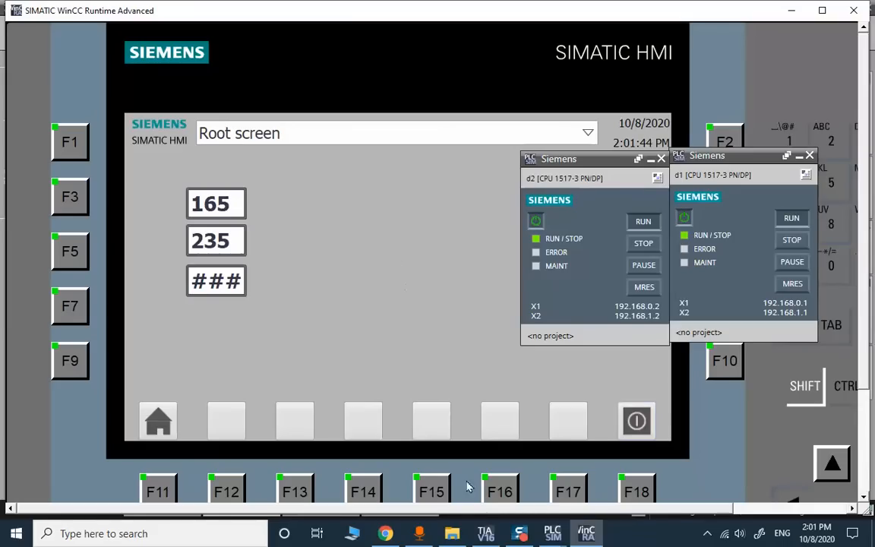
- Minimise WinCC Runtime and scroll the Siemens PDF in Chrome to its Table of Contents
click(521, 534)
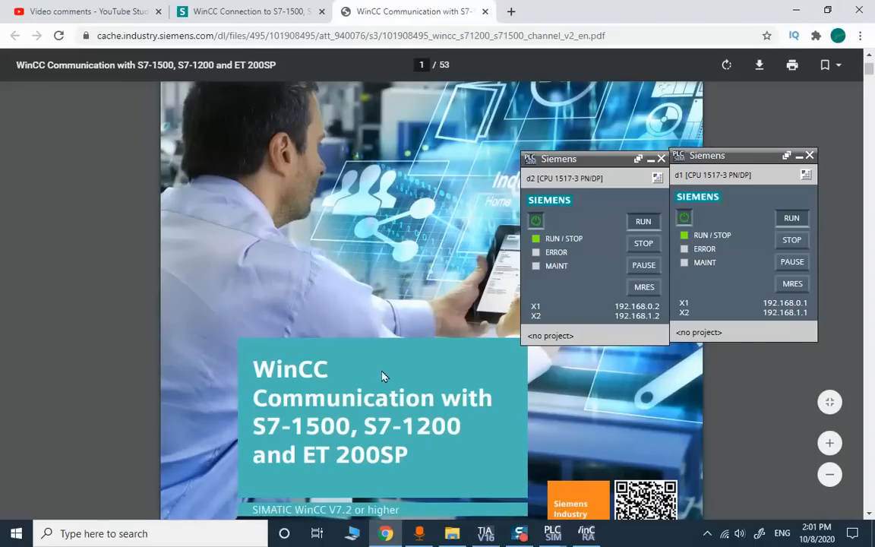
scroll(376, 368, down, 1)
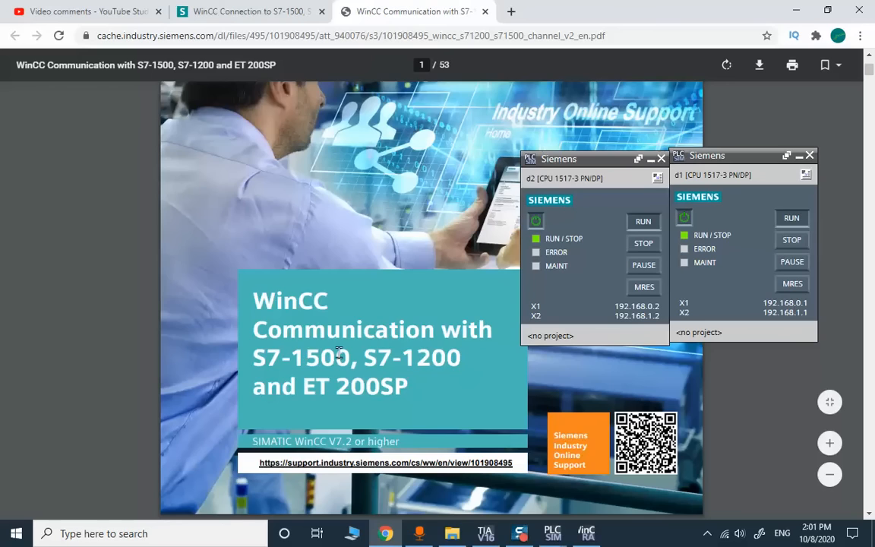
scroll(301, 322, down, 1)
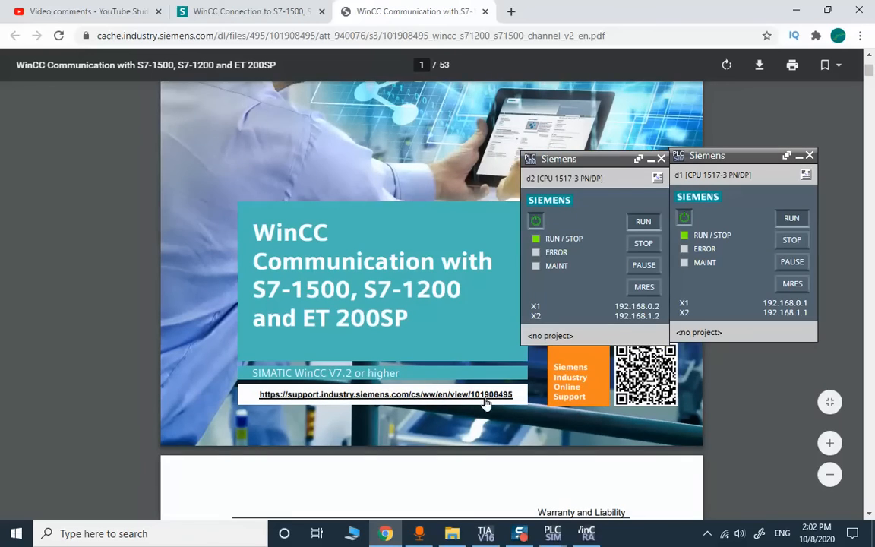
scroll(455, 400, down, 6)
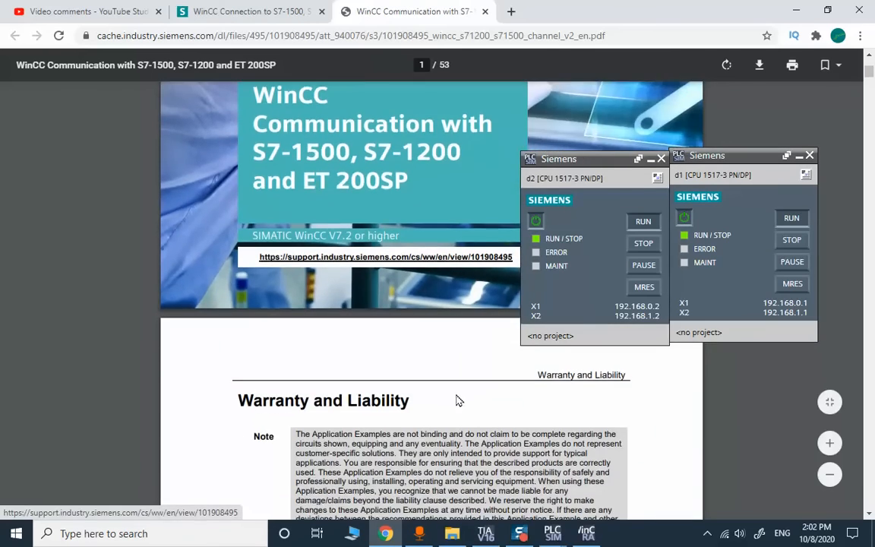
scroll(456, 400, down, 5)
scroll(455, 400, up, 10)
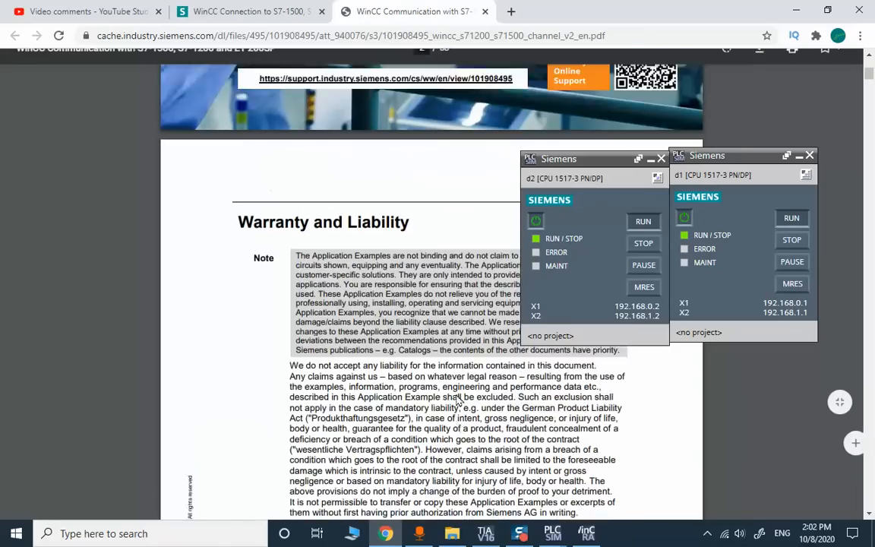
scroll(345, 341, up, 1)
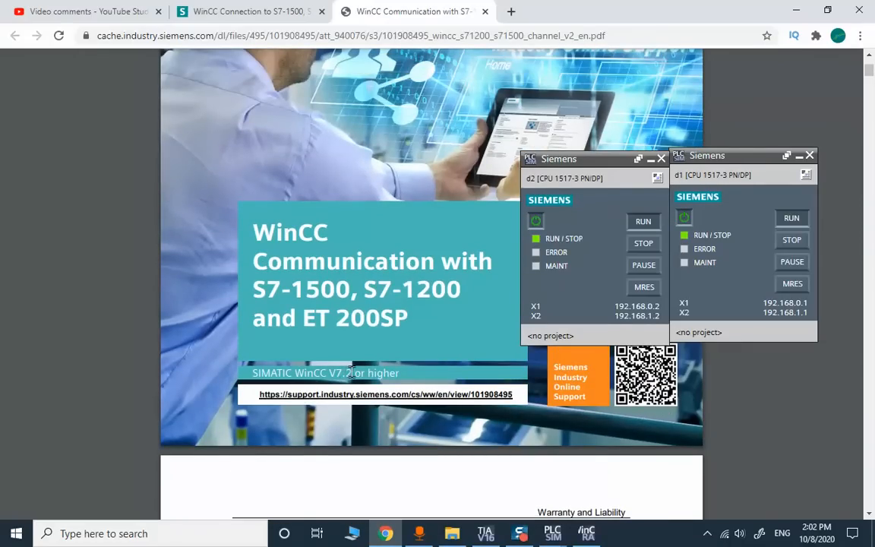
scroll(350, 372, down, 15)
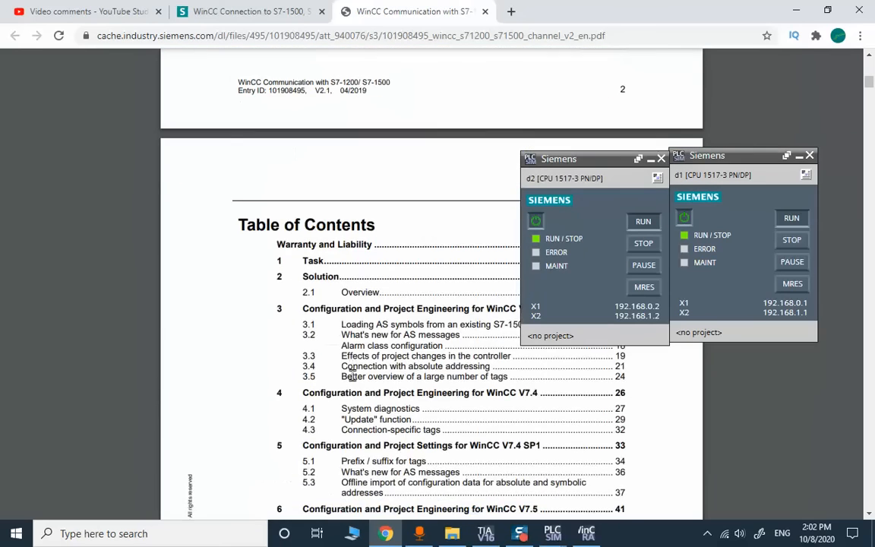
scroll(353, 376, up, 3)
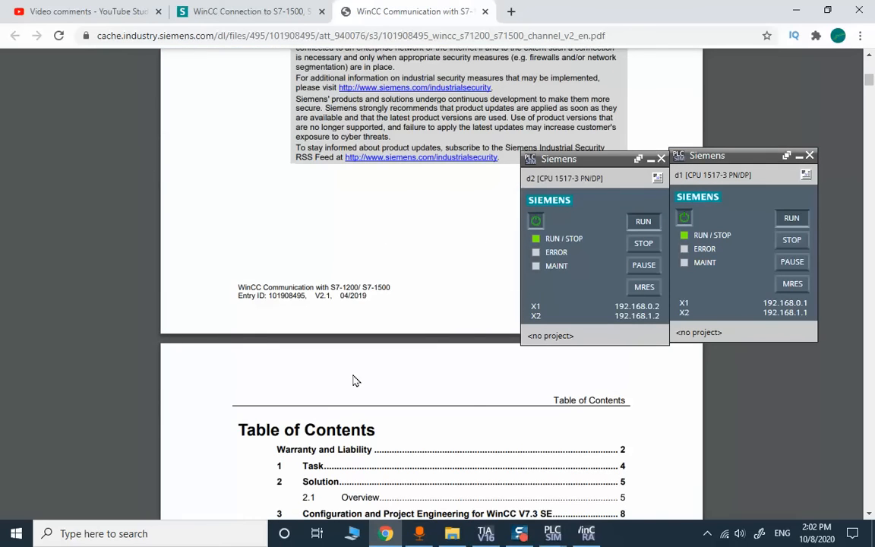